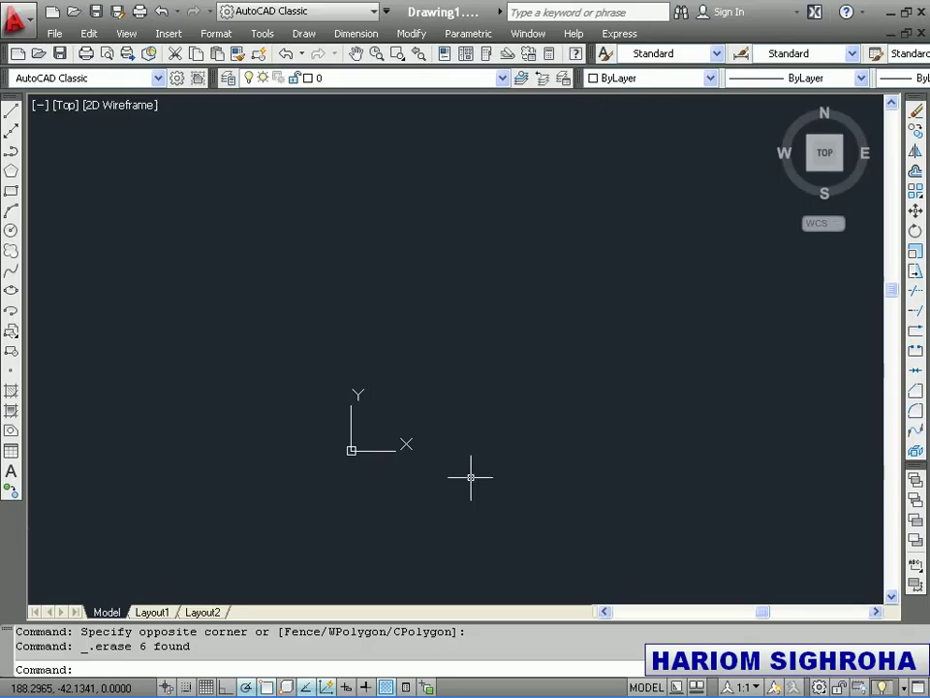
Draw a connected line path through 0,0, 50,0, 75,-10 and 125,-10, then centre it in view.
{"action": "left_click", "coordinate": [11, 114]}
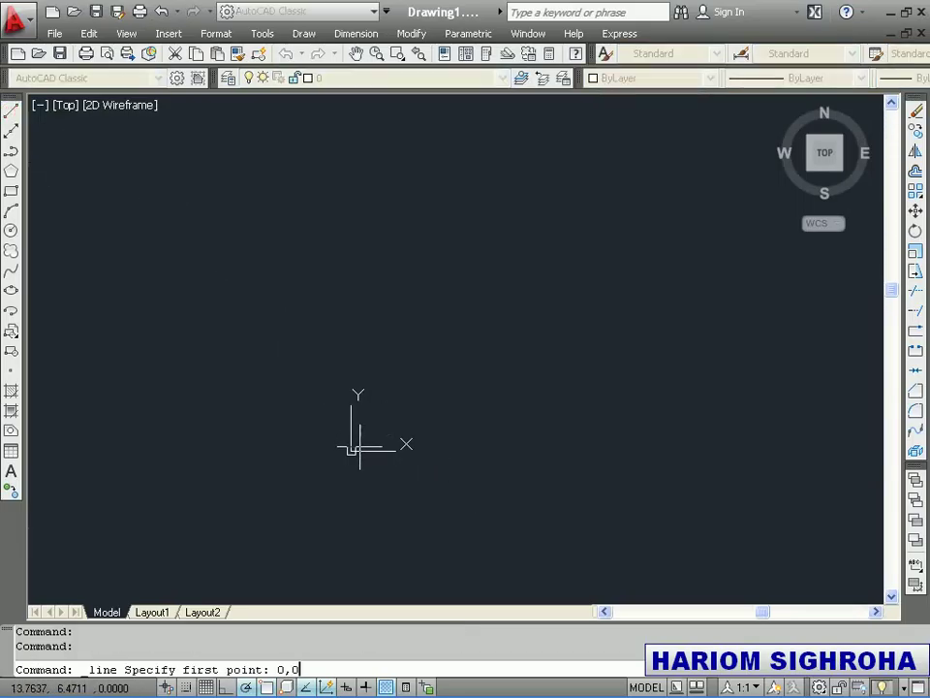
{"action": "key", "text": "Return"}
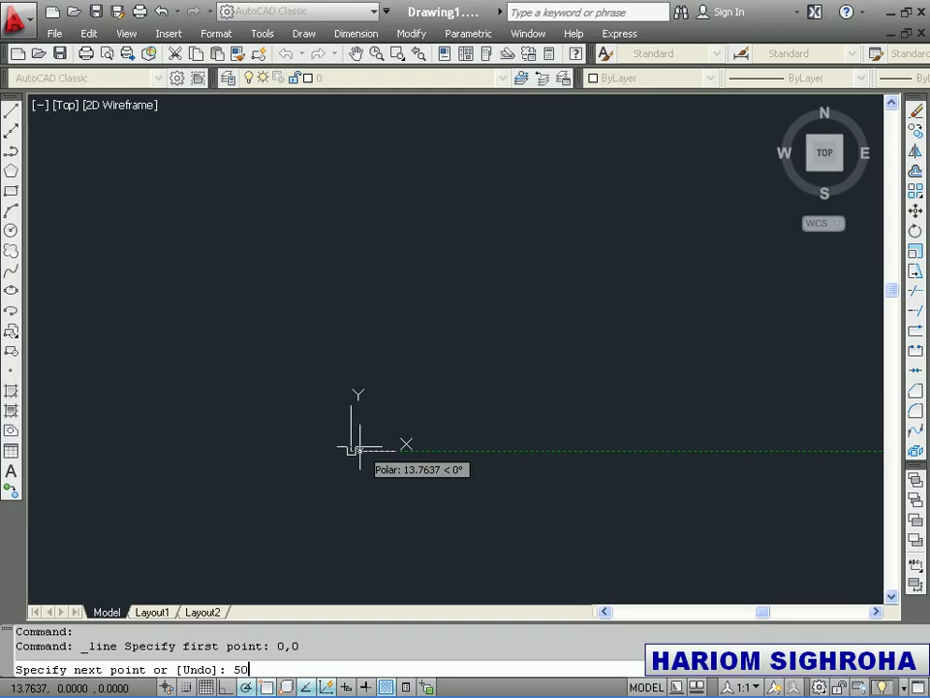
{"action": "key", "text": "Return"}
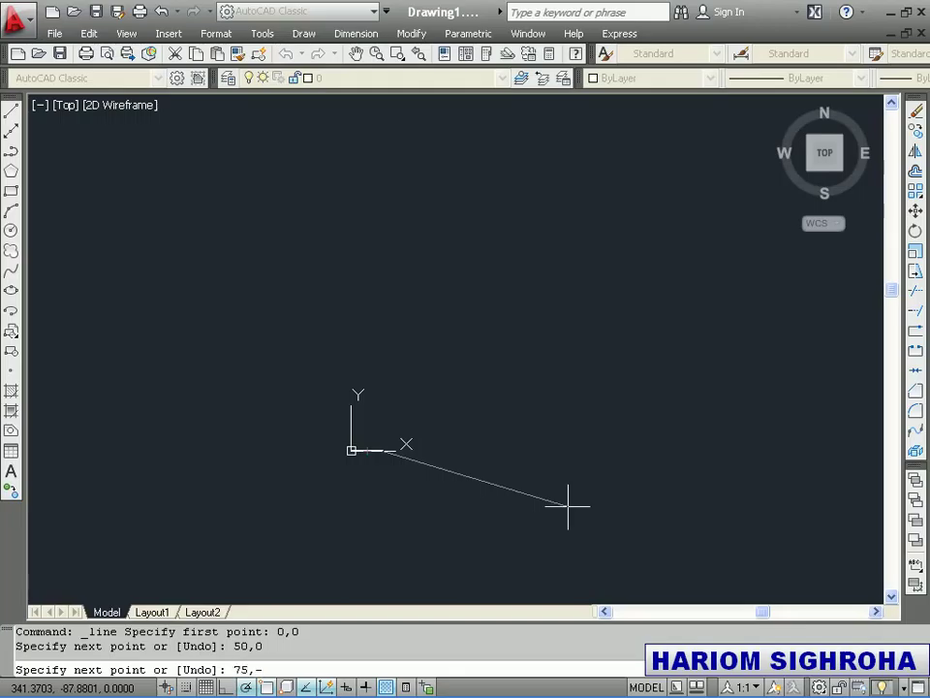
{"action": "key", "text": "Return"}
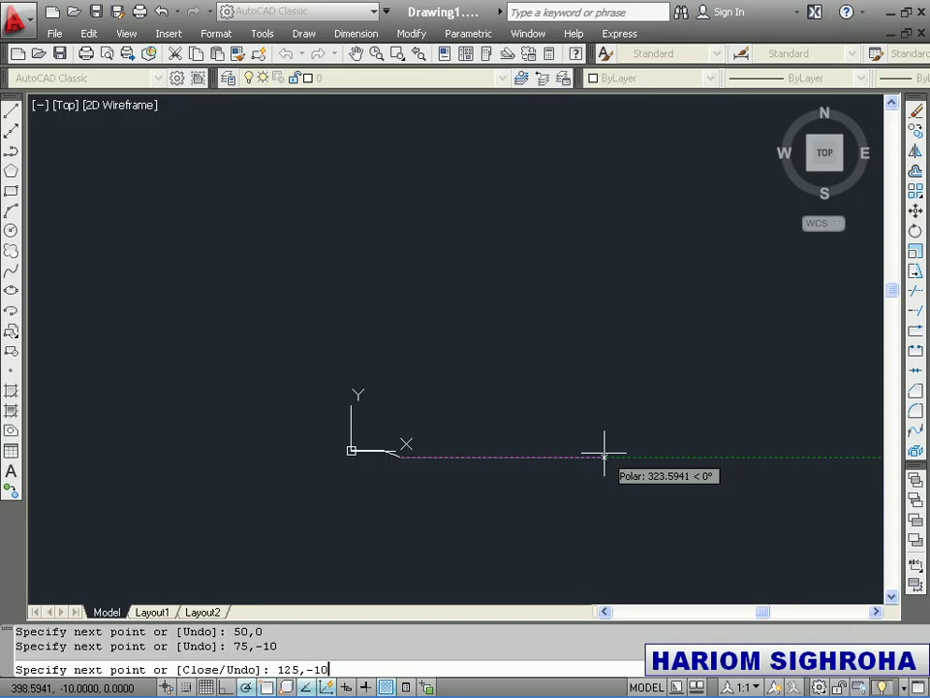
{"action": "key", "text": "Return"}
{"action": "key", "text": "Return"}
{"action": "scroll", "coordinate": [516, 459], "scroll_direction": "up", "scroll_amount": 5}
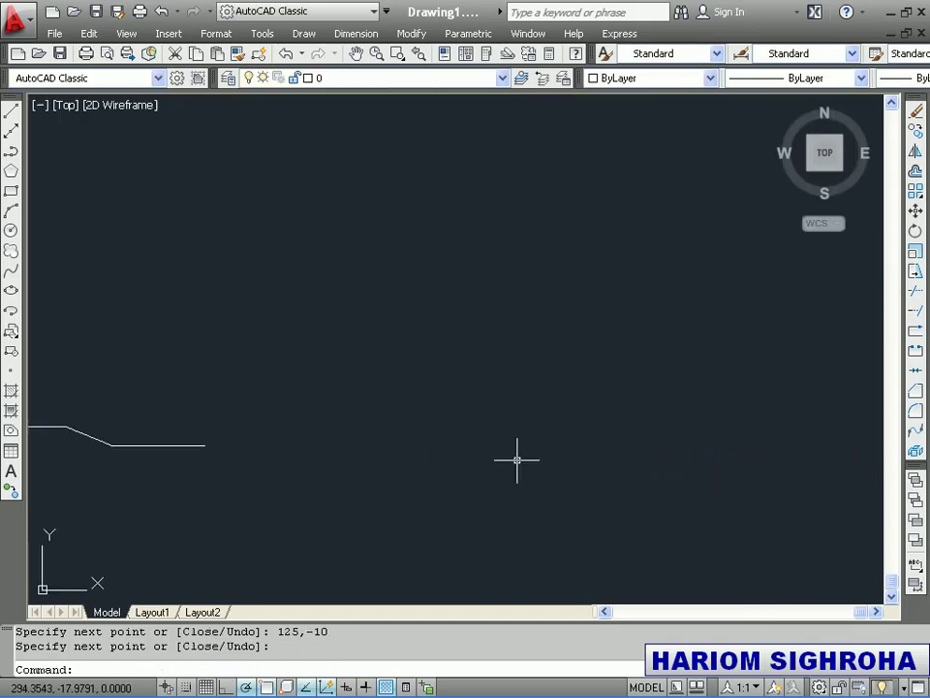
{"action": "mouse_move", "coordinate": [234, 461]}
{"action": "middle_mouse_down"}
{"action": "mouse_move", "coordinate": [452, 461]}
{"action": "mouse_move", "coordinate": [554, 442]}
{"action": "middle_mouse_up"}
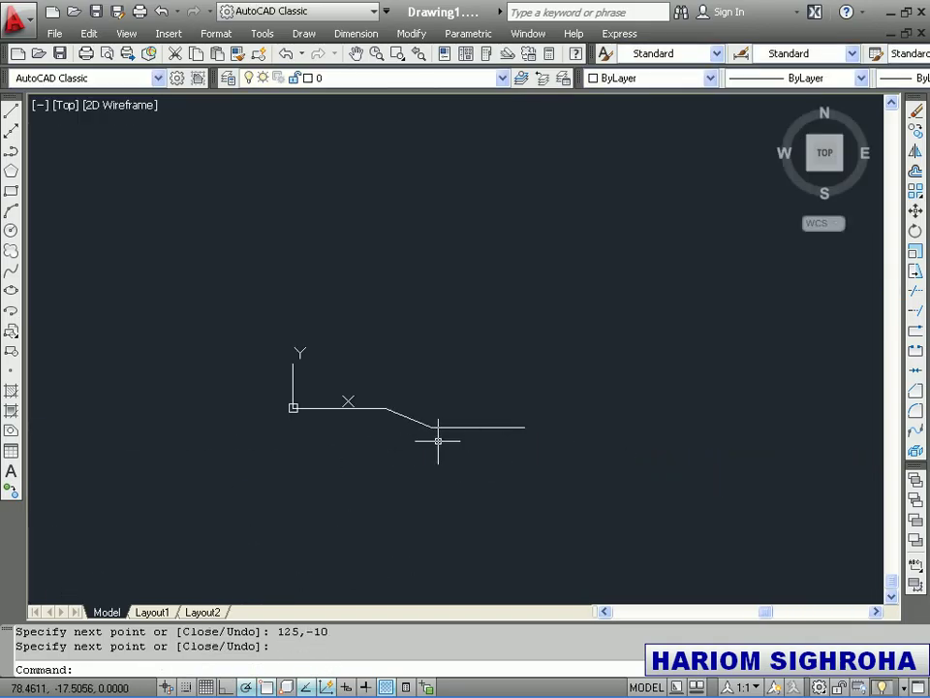
{"action": "scroll", "coordinate": [409, 427], "scroll_direction": "up", "scroll_amount": 1}
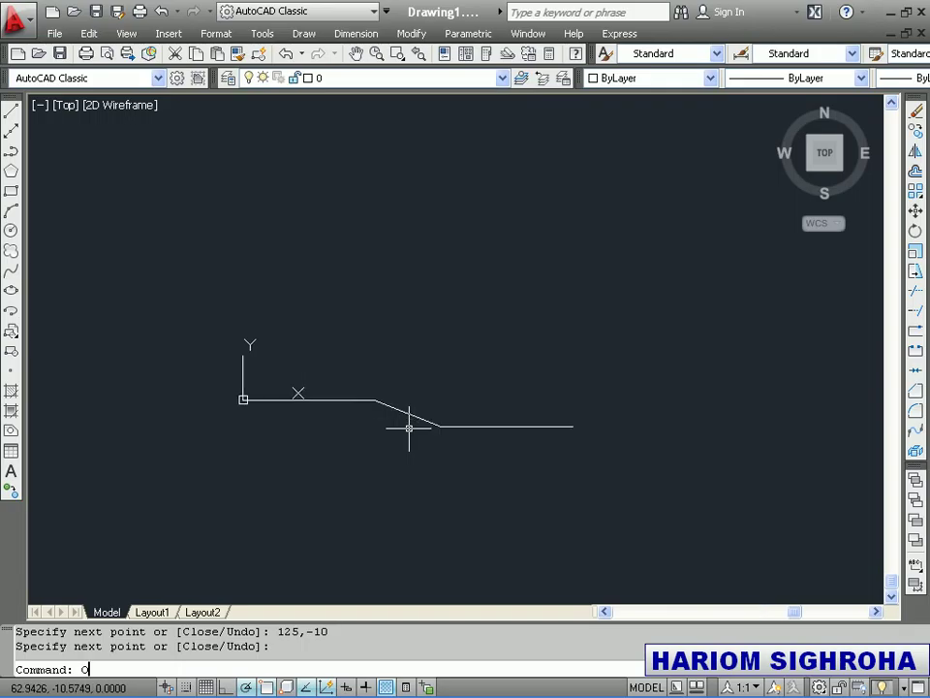
Offset the left flat line 25 units upward.
{"action": "type", "text": "o"}
{"action": "key", "text": "Return"}
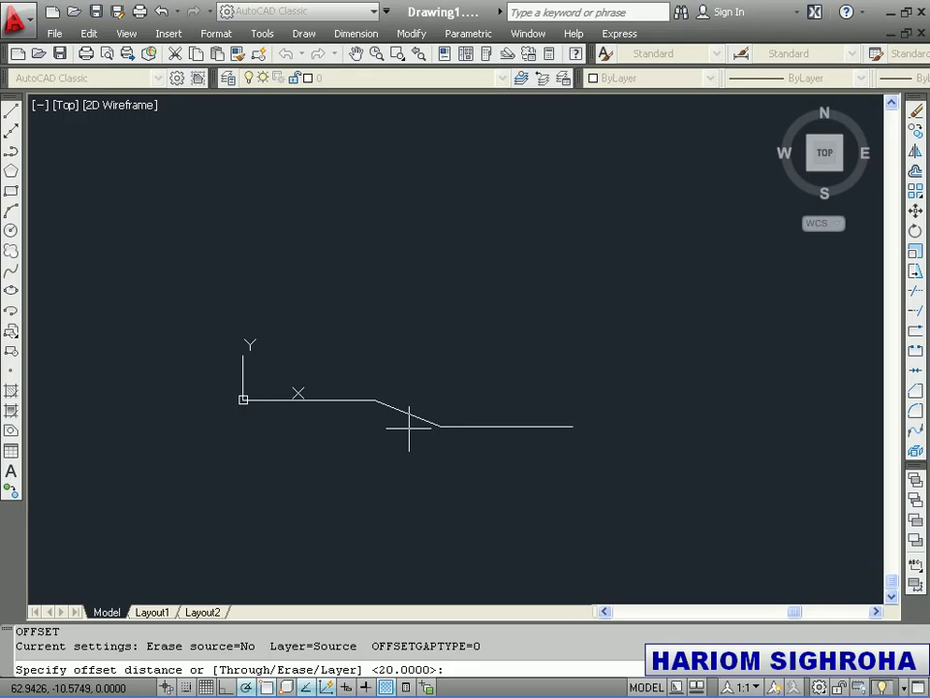
{"action": "type", "text": "25"}
{"action": "key", "text": "Return"}
{"action": "left_click", "coordinate": [353, 398]}
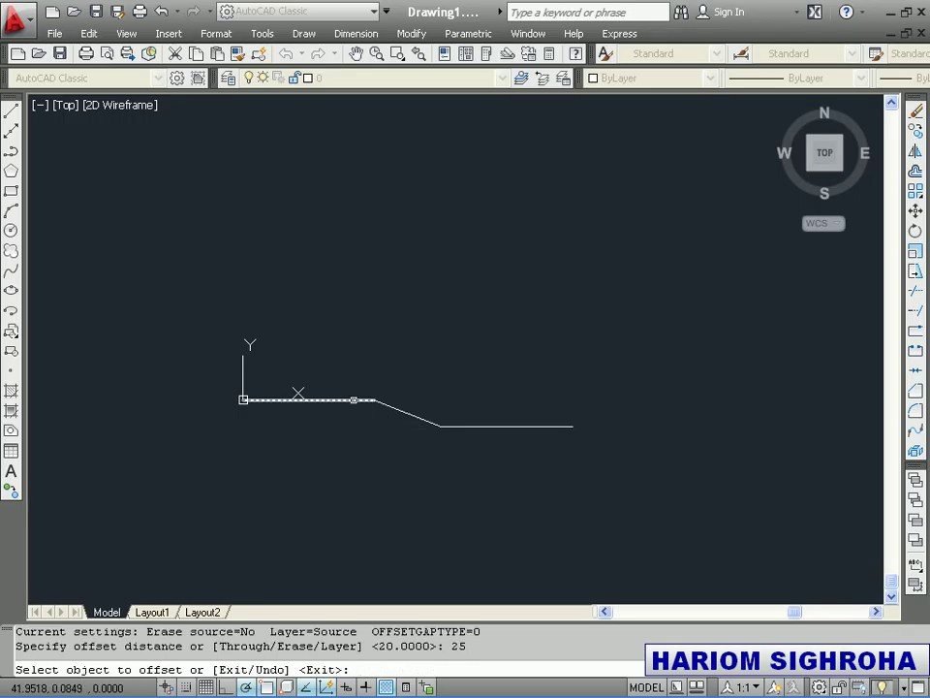
{"action": "left_click", "coordinate": [363, 339]}
{"action": "scroll", "coordinate": [519, 424], "scroll_direction": "down", "scroll_amount": 5}
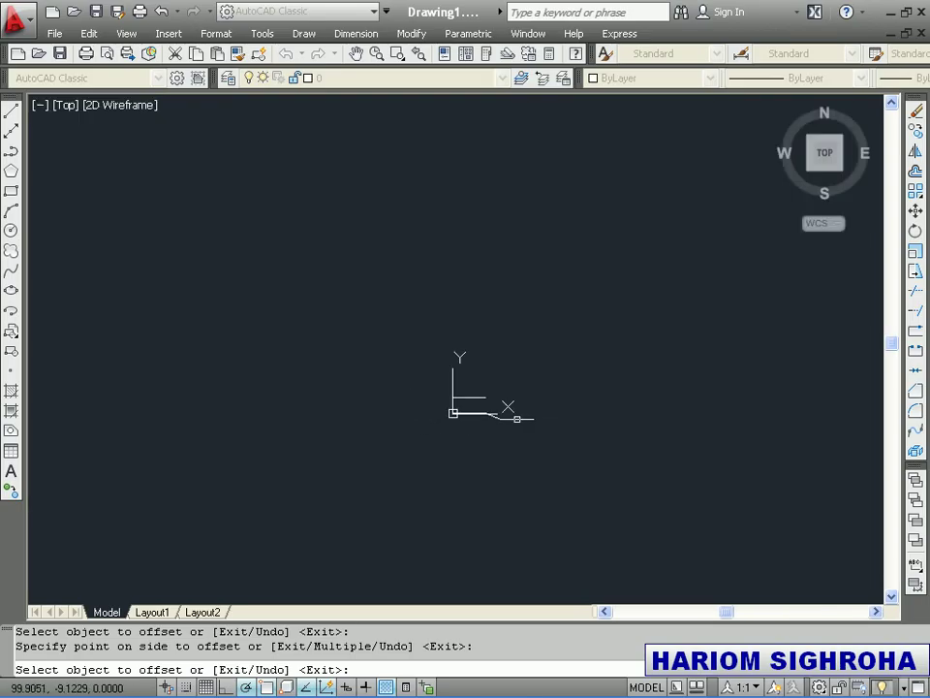
{"action": "middle_click_drag", "start_coordinate": [467, 423], "coordinate": [333, 426]}
{"action": "scroll", "coordinate": [333, 376], "scroll_direction": "up", "scroll_amount": 4}
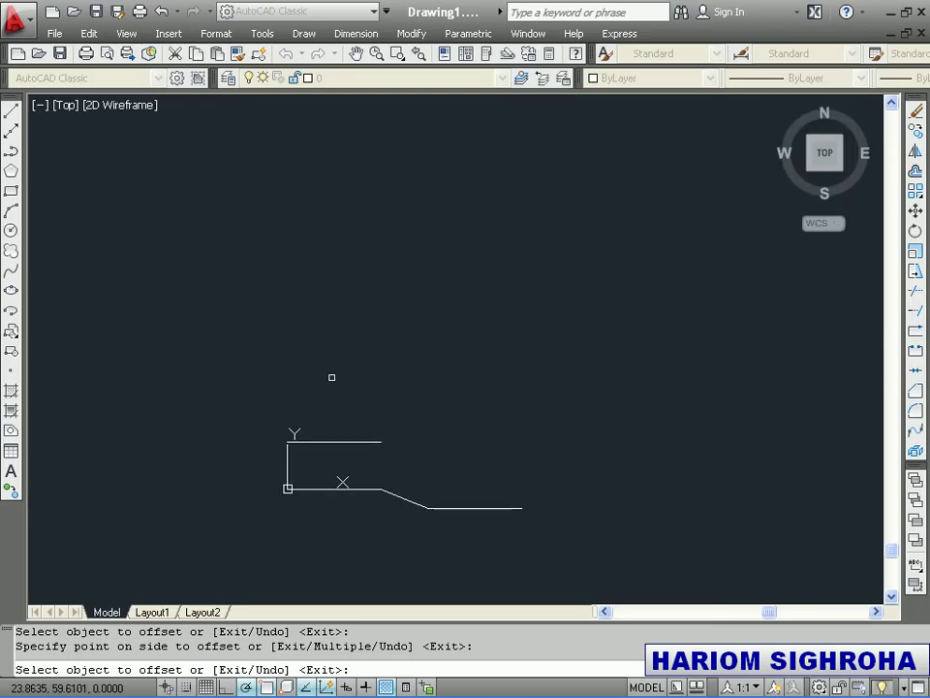
{"action": "right_click", "coordinate": [414, 409]}
{"action": "left_click", "coordinate": [414, 409]}
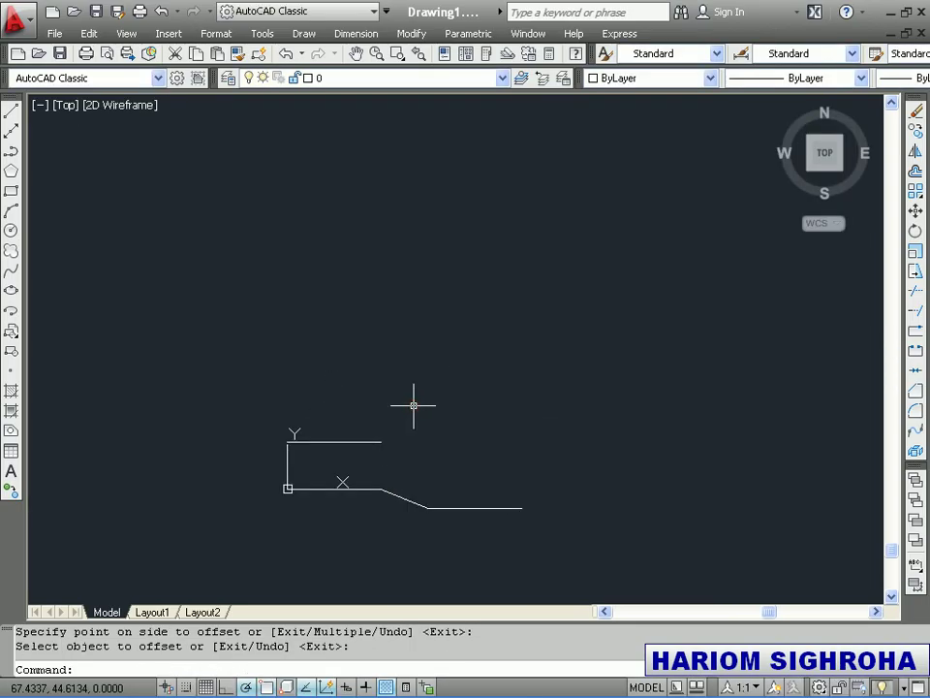
Offset the slanted line 20 units upward.
{"action": "key", "text": "Return"}
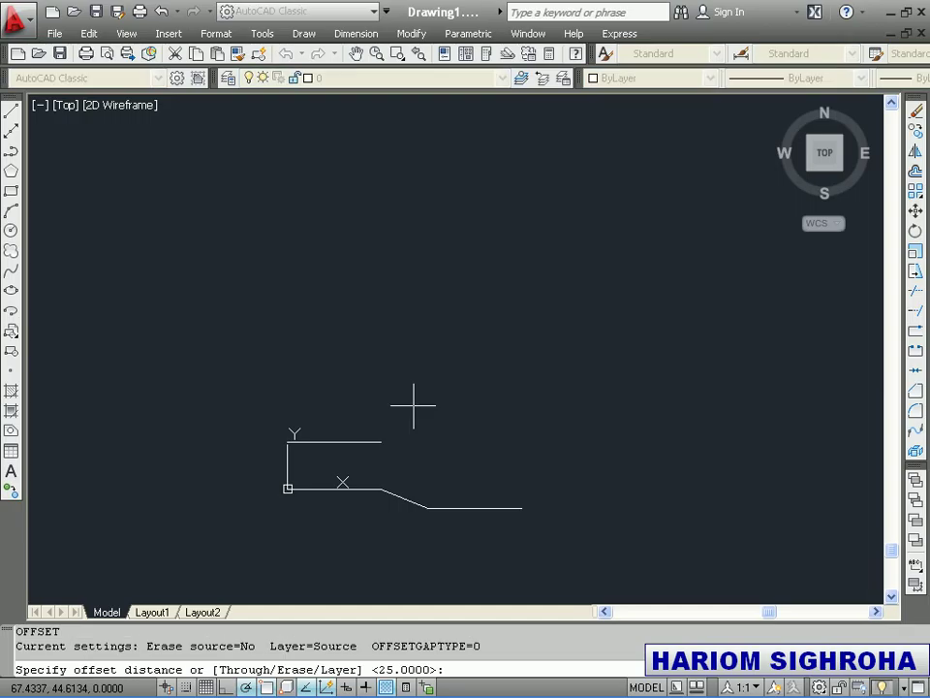
{"action": "type", "text": "20"}
{"action": "key", "text": "Return"}
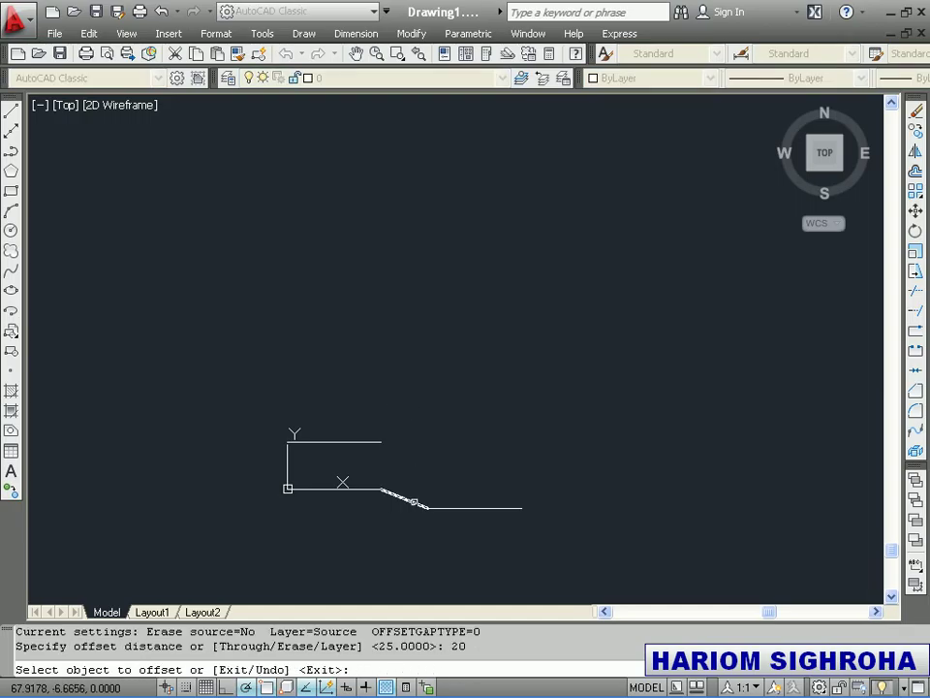
{"action": "left_click", "coordinate": [415, 501]}
{"action": "left_click", "coordinate": [423, 464]}
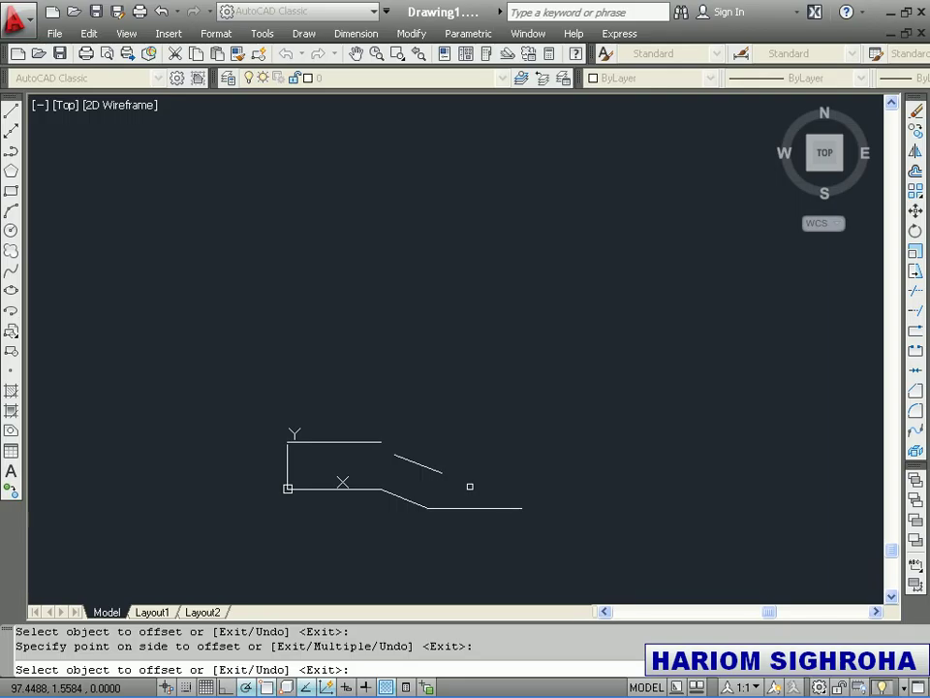
{"action": "key", "text": "Return"}
Offset the right flat line 15 units upward.
{"action": "key", "text": "Return"}
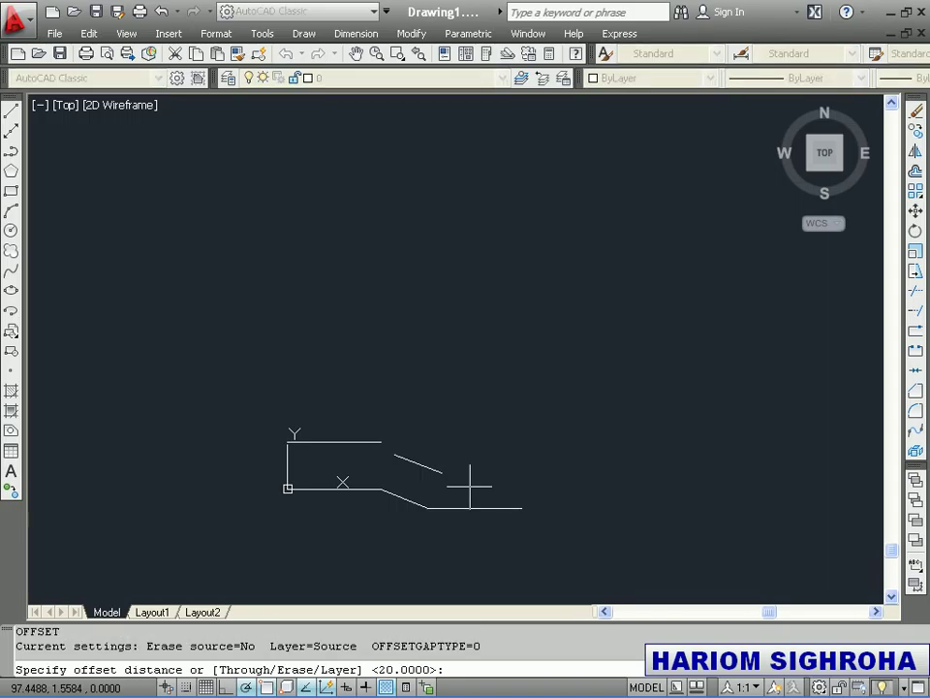
{"action": "type", "text": "15"}
{"action": "key", "text": "Return"}
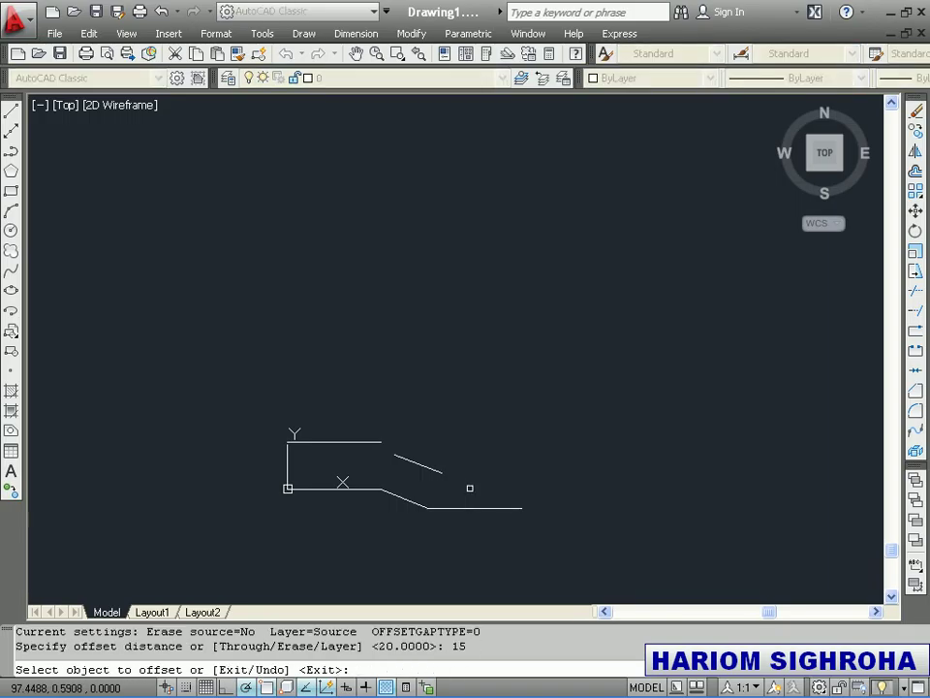
{"action": "left_click", "coordinate": [473, 506]}
{"action": "left_click", "coordinate": [478, 468]}
{"action": "right_click", "coordinate": [488, 458]}
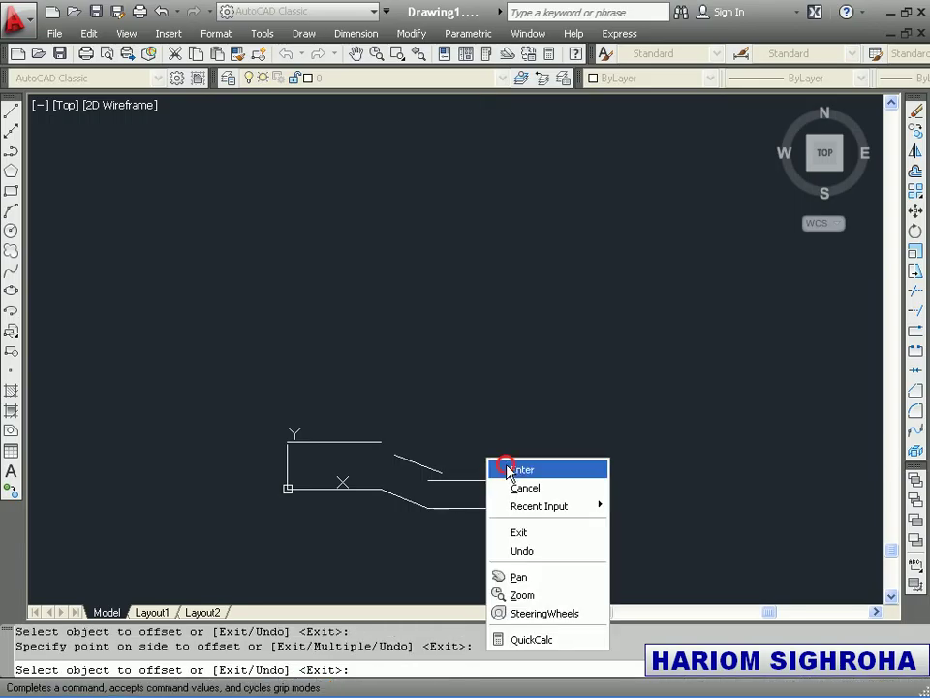
{"action": "left_click", "coordinate": [521, 469]}
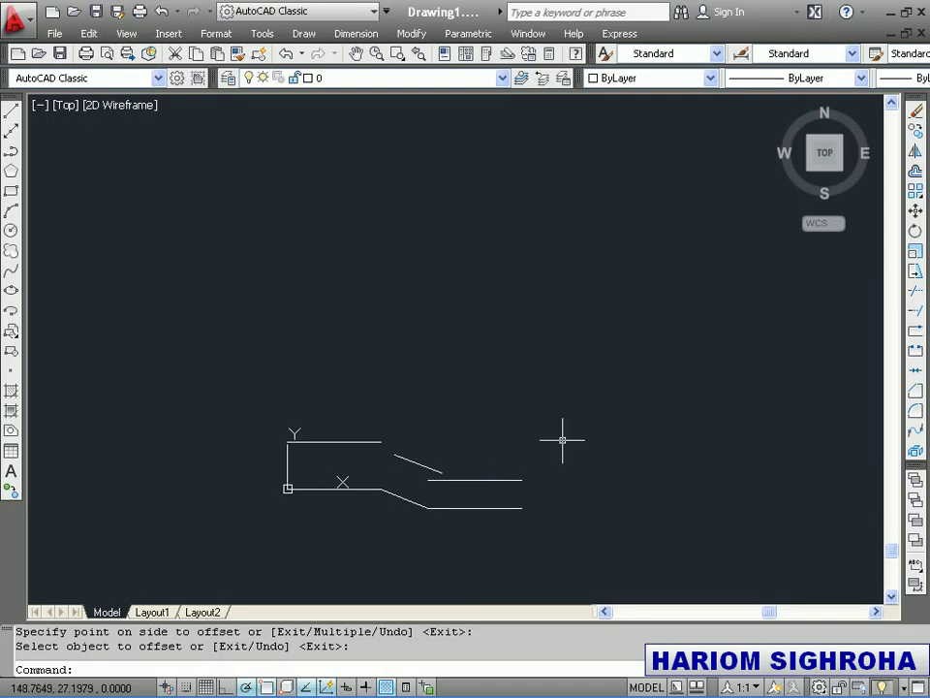
{"action": "left_click", "coordinate": [917, 312]}
Extend the offset slanted line to meet both the right and top offset lines.
{"action": "left_click", "coordinate": [469, 480]}
{"action": "key", "text": "Return"}
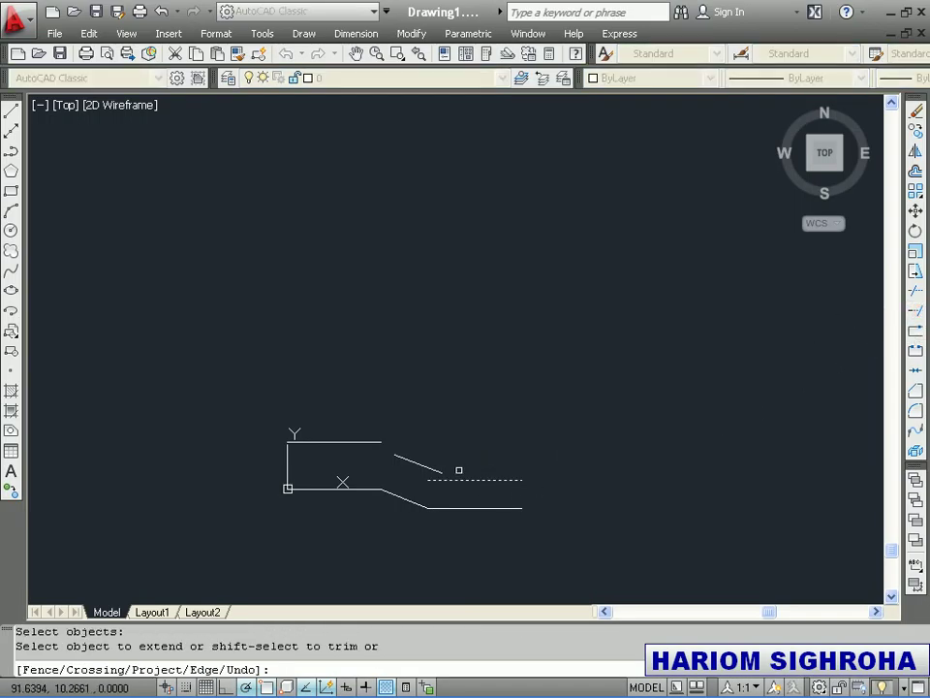
{"action": "left_click", "coordinate": [432, 469]}
{"action": "right_click", "coordinate": [436, 432]}
{"action": "left_click", "coordinate": [452, 441]}
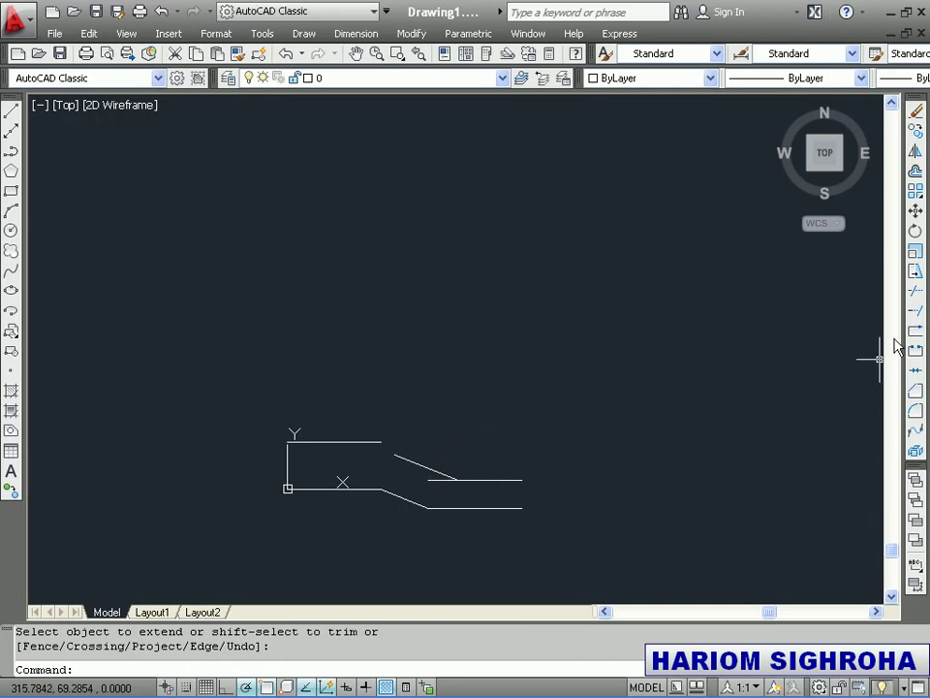
{"action": "left_click", "coordinate": [916, 312]}
{"action": "key", "text": "Return"}
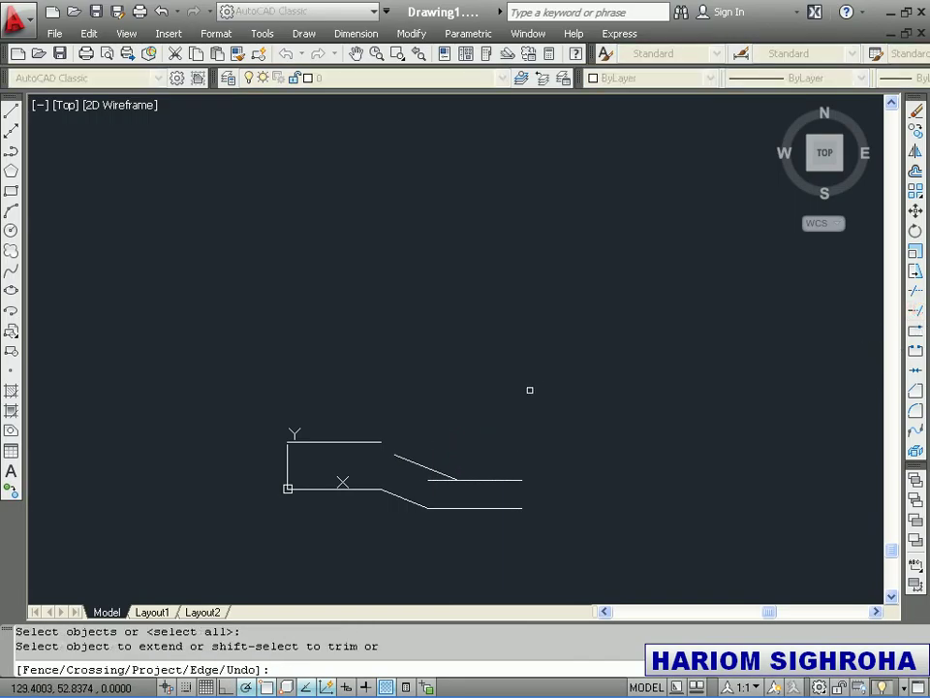
{"action": "left_click", "coordinate": [357, 442]}
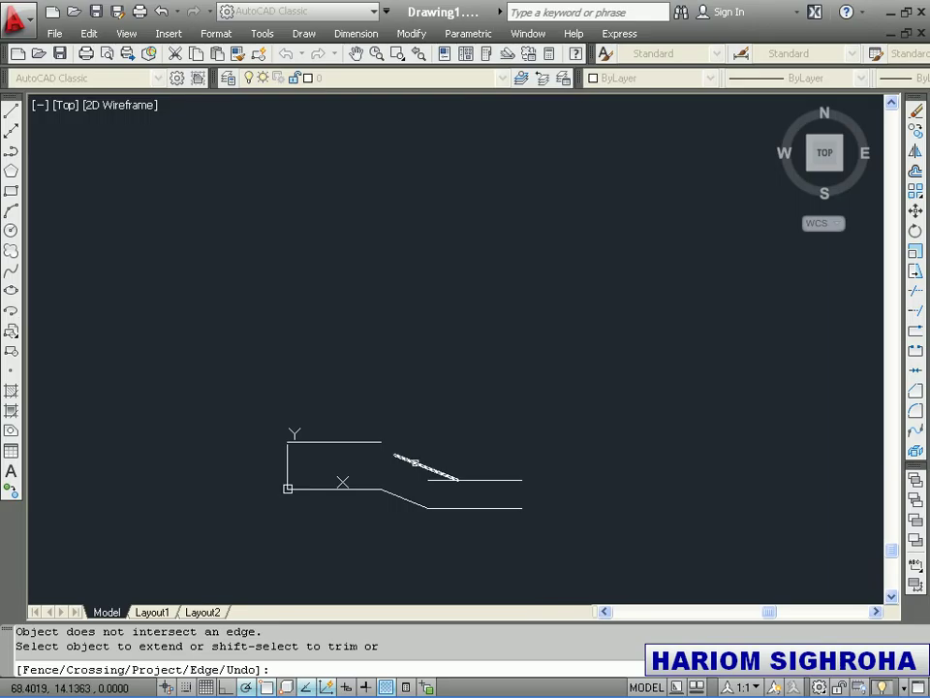
{"action": "left_click", "coordinate": [415, 463]}
{"action": "right_click", "coordinate": [426, 403]}
{"action": "left_click", "coordinate": [443, 415]}
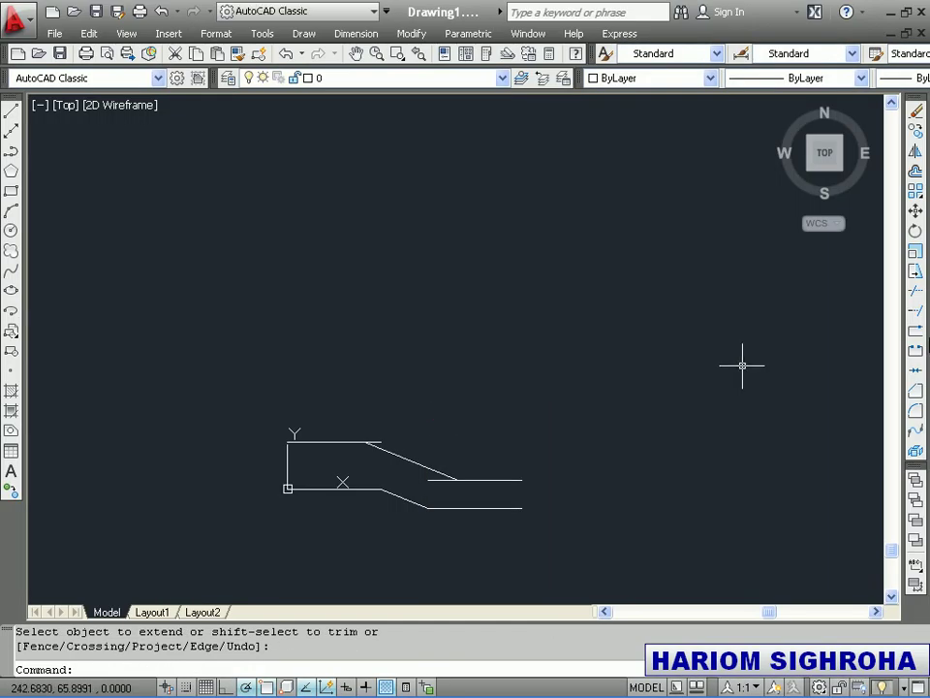
Trim the top offset line's overhang at the slanted line.
{"action": "left_click", "coordinate": [915, 292]}
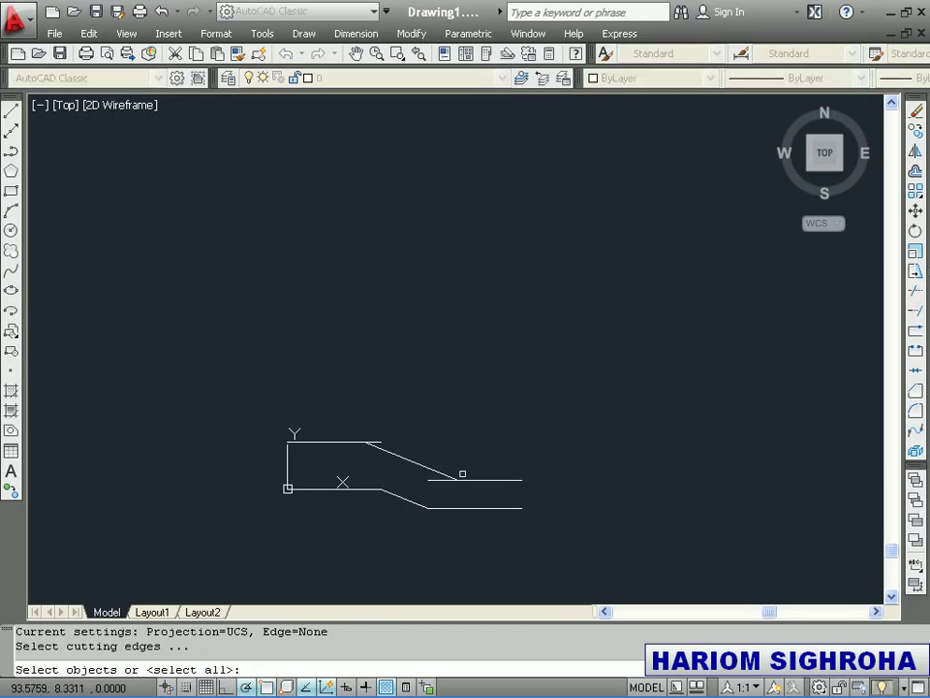
{"action": "left_click", "coordinate": [427, 468]}
{"action": "key", "text": "Return"}
{"action": "left_click", "coordinate": [377, 441]}
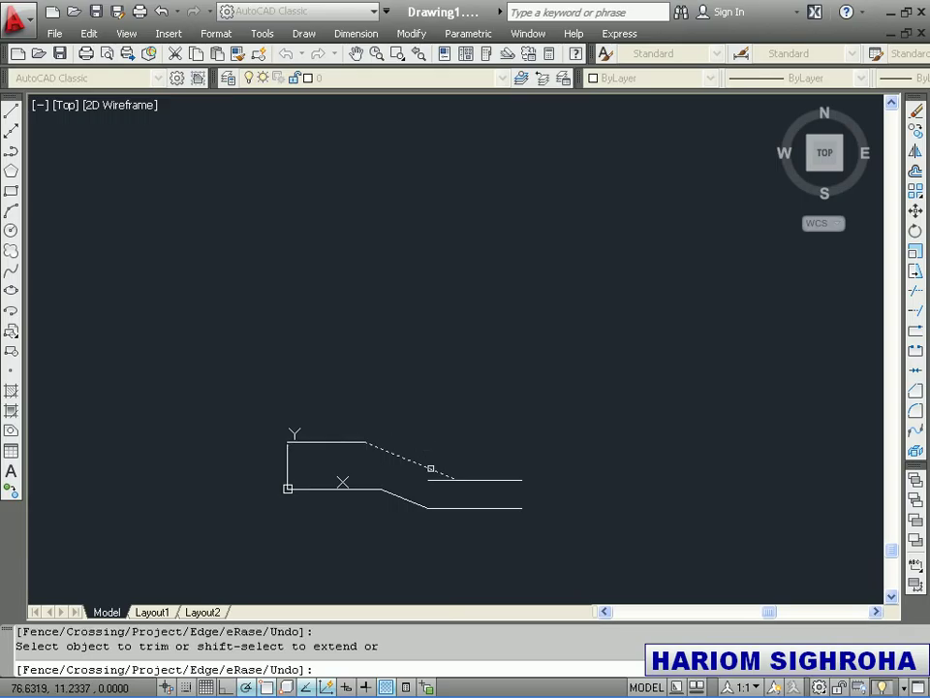
{"action": "right_click", "coordinate": [453, 442]}
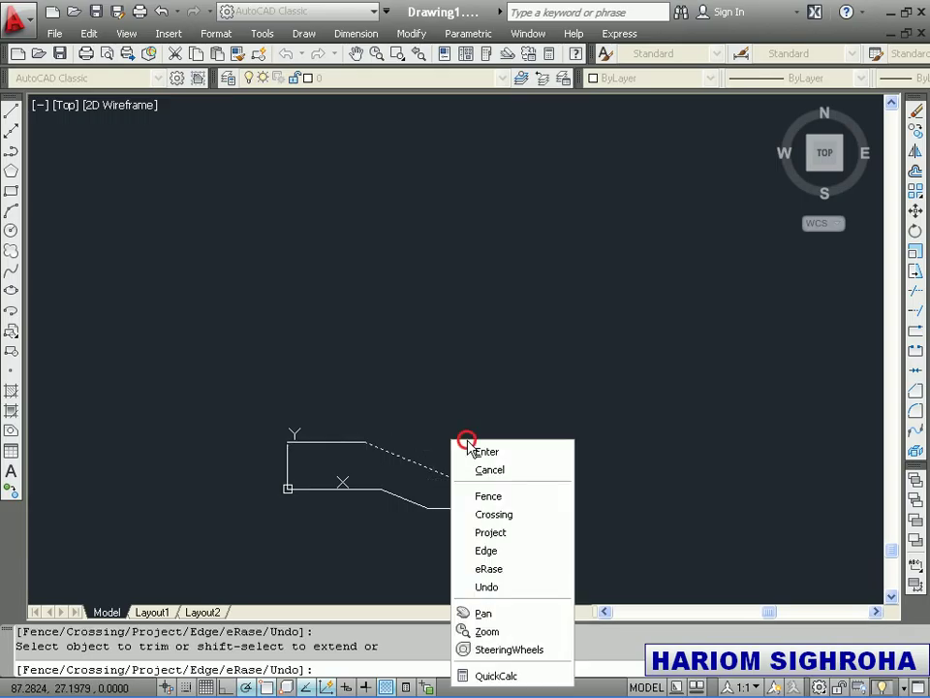
{"action": "left_click", "coordinate": [483, 451]}
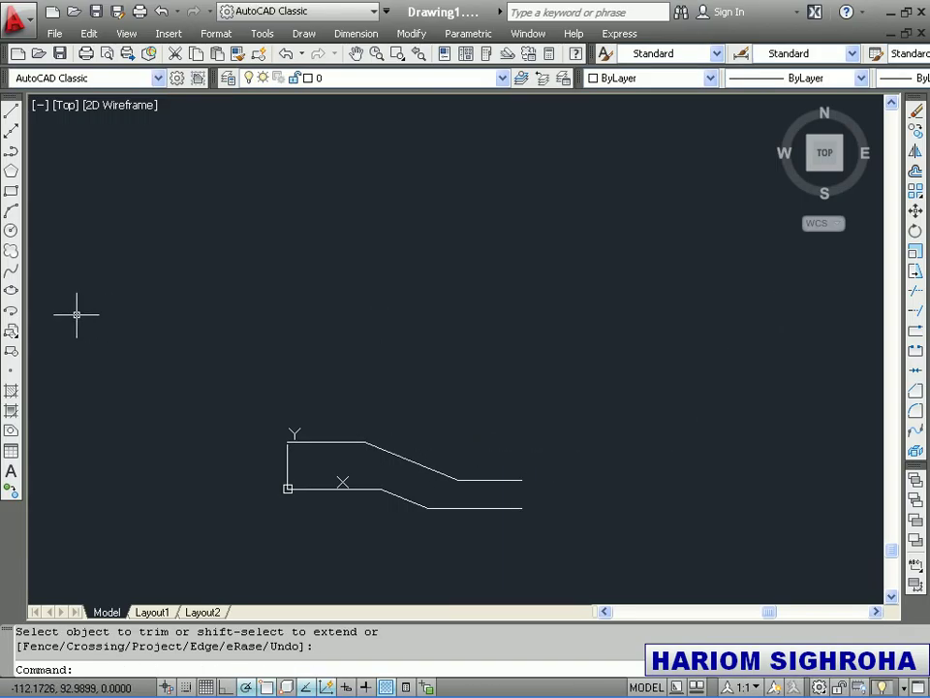
Draw a circle centred on the upper line's right end, reaching the lower line's end.
{"action": "left_click", "coordinate": [11, 231]}
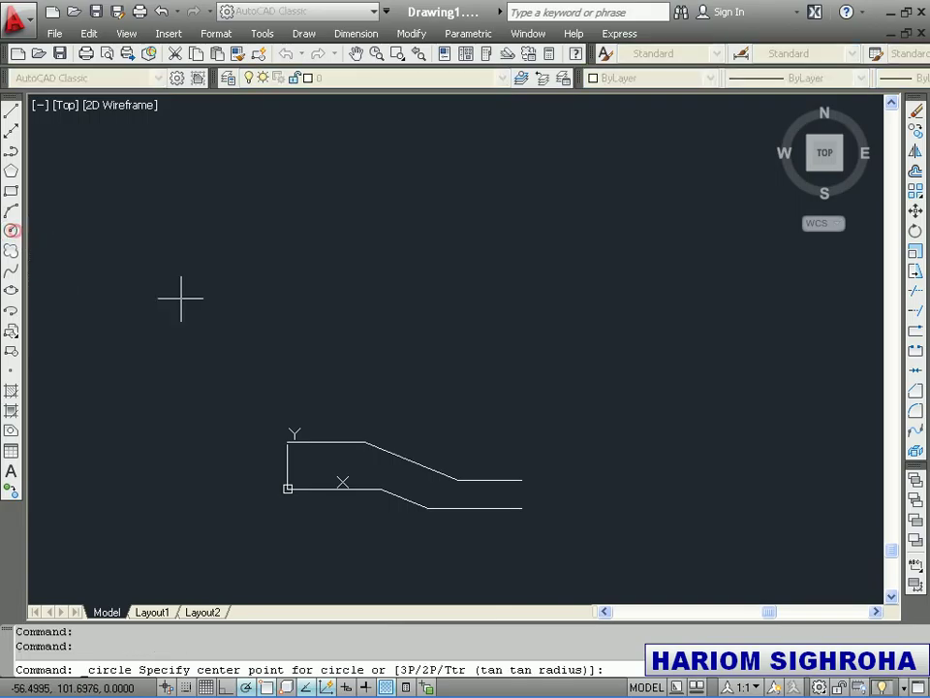
{"action": "left_click", "coordinate": [522, 479]}
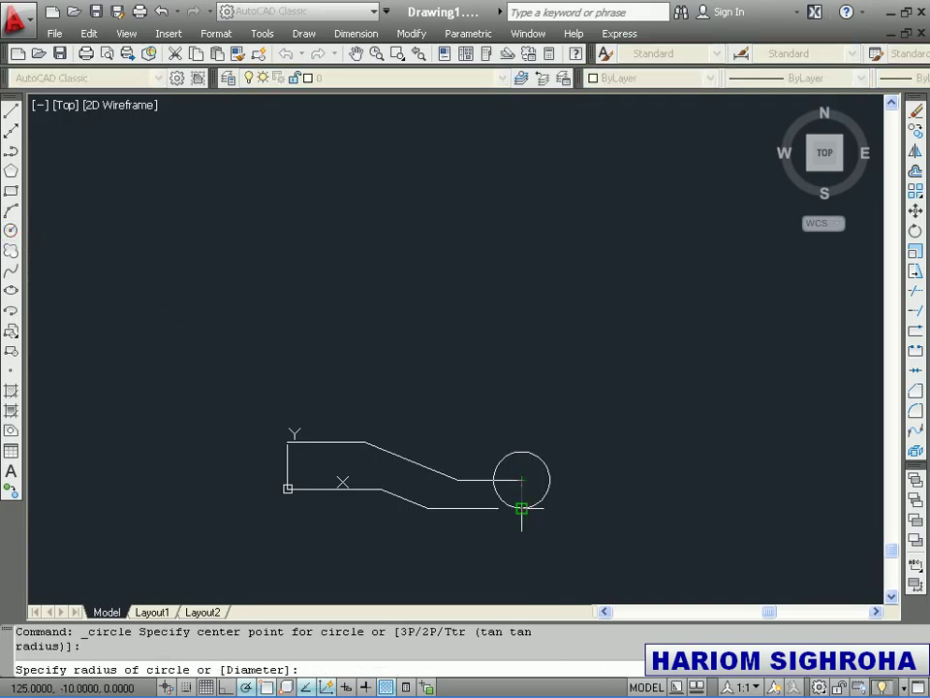
{"action": "left_click", "coordinate": [521, 507]}
{"action": "right_click", "coordinate": [614, 436]}
{"action": "left_click", "coordinate": [681, 476]}
Trim the line segment inside the circle, using the circle as cutting edge.
{"action": "left_click", "coordinate": [833, 366]}
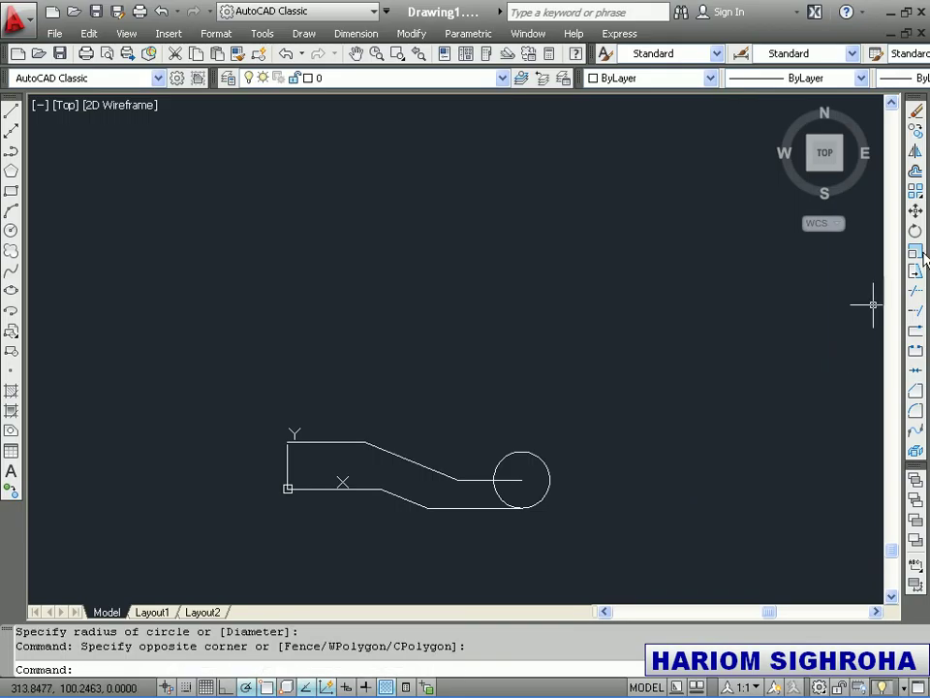
{"action": "left_click", "coordinate": [915, 290]}
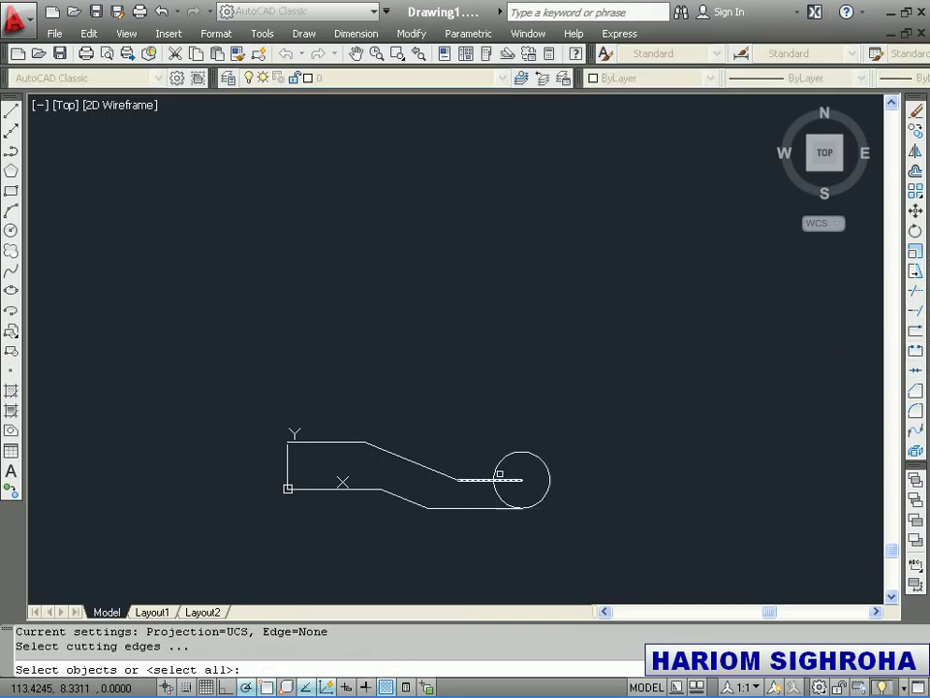
{"action": "left_click", "coordinate": [496, 490]}
{"action": "key", "text": "Return"}
{"action": "left_click", "coordinate": [516, 479]}
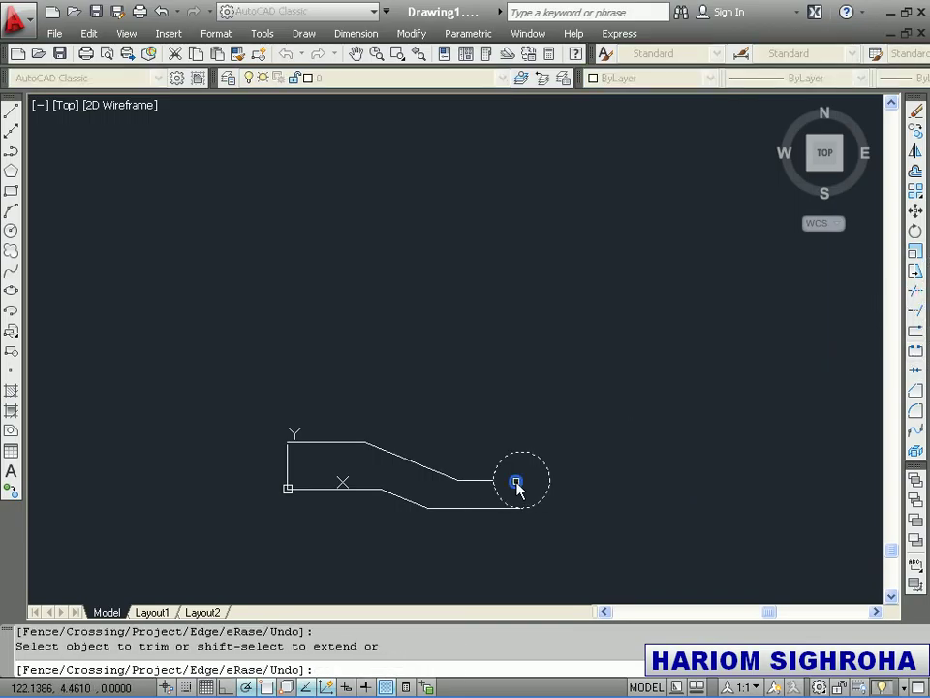
{"action": "right_click", "coordinate": [515, 479]}
{"action": "left_click", "coordinate": [556, 245]}
Attempt to trim the circle's lower arc against the short line, then cancel.
{"action": "key", "text": "Return"}
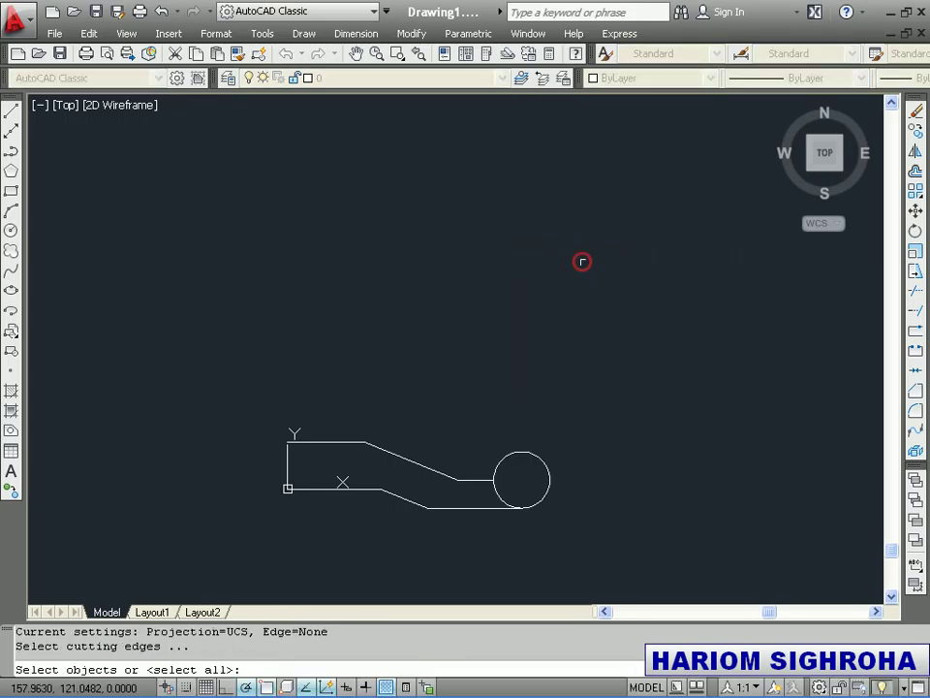
{"action": "left_click", "coordinate": [476, 480]}
{"action": "key", "text": "Return"}
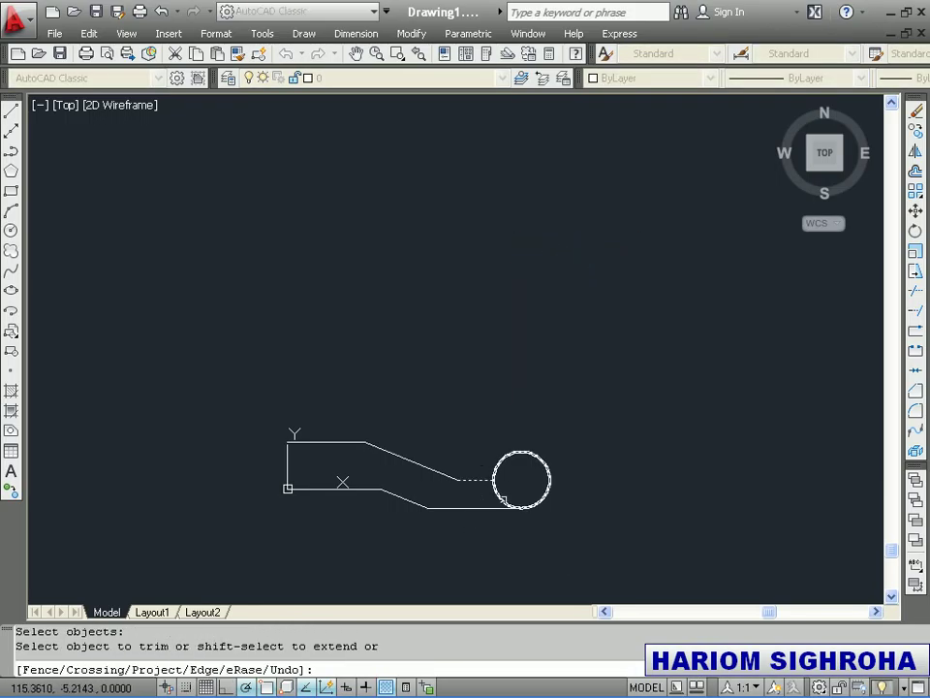
{"action": "left_click", "coordinate": [502, 500]}
{"action": "left_click", "coordinate": [495, 510]}
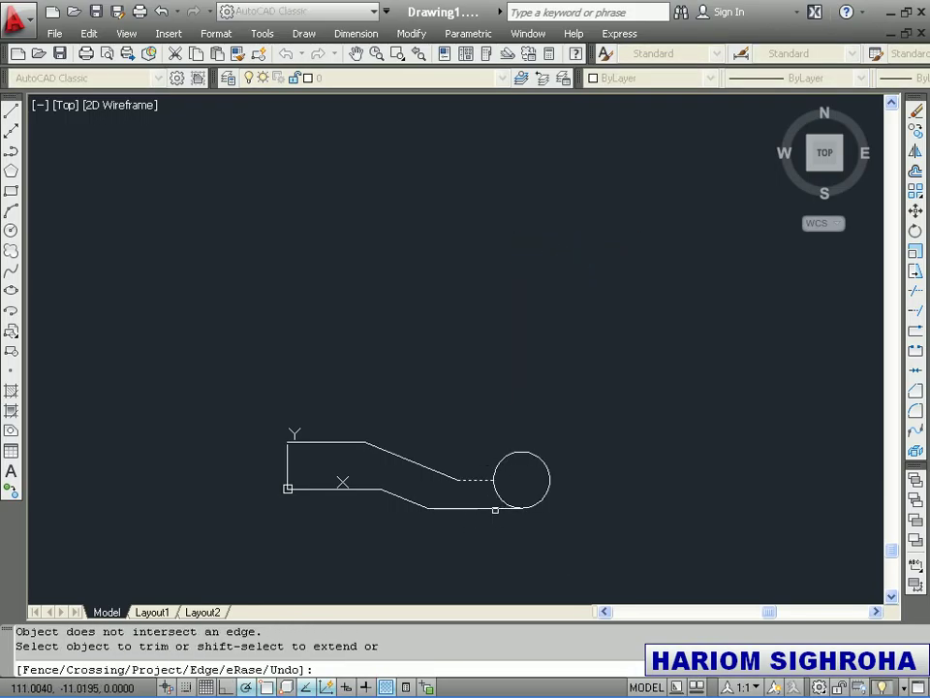
{"action": "right_click", "coordinate": [490, 505]}
{"action": "left_click", "coordinate": [473, 505]}
{"action": "left_click", "coordinate": [470, 507]}
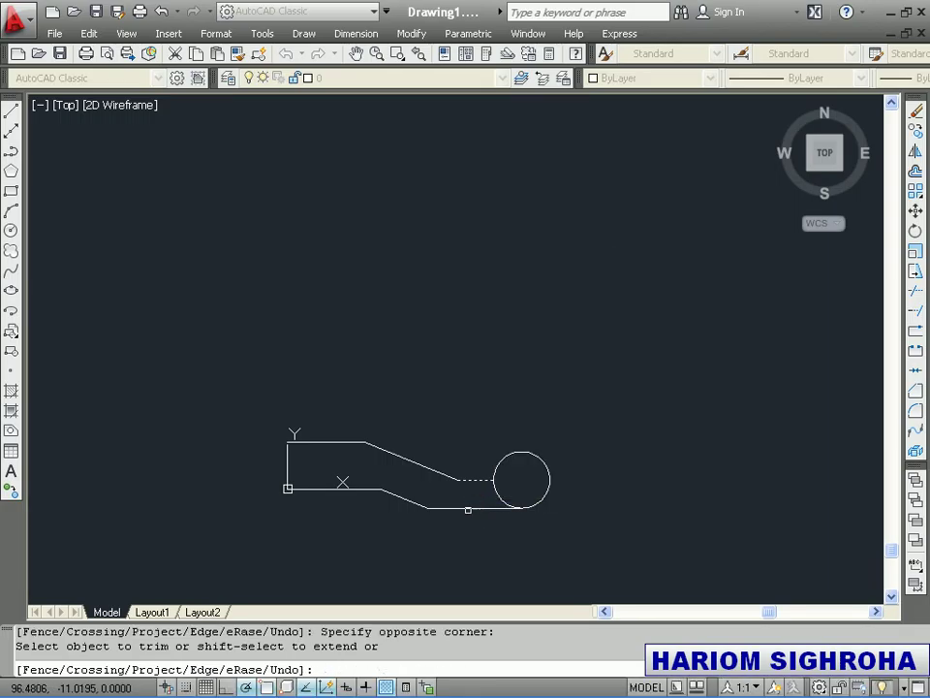
{"action": "left_click", "coordinate": [467, 485]}
{"action": "right_click", "coordinate": [460, 494]}
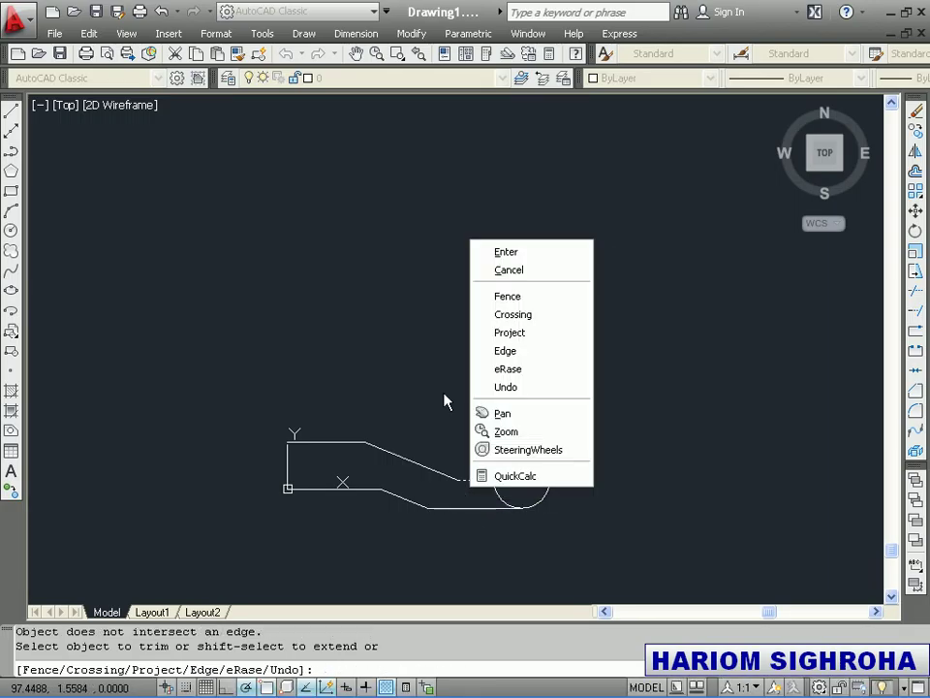
{"action": "left_click", "coordinate": [536, 271]}
Trim away the circle's lower-left arc using the short and bottom lines as cutting edges.
{"action": "right_click", "coordinate": [532, 239]}
{"action": "left_click", "coordinate": [540, 243]}
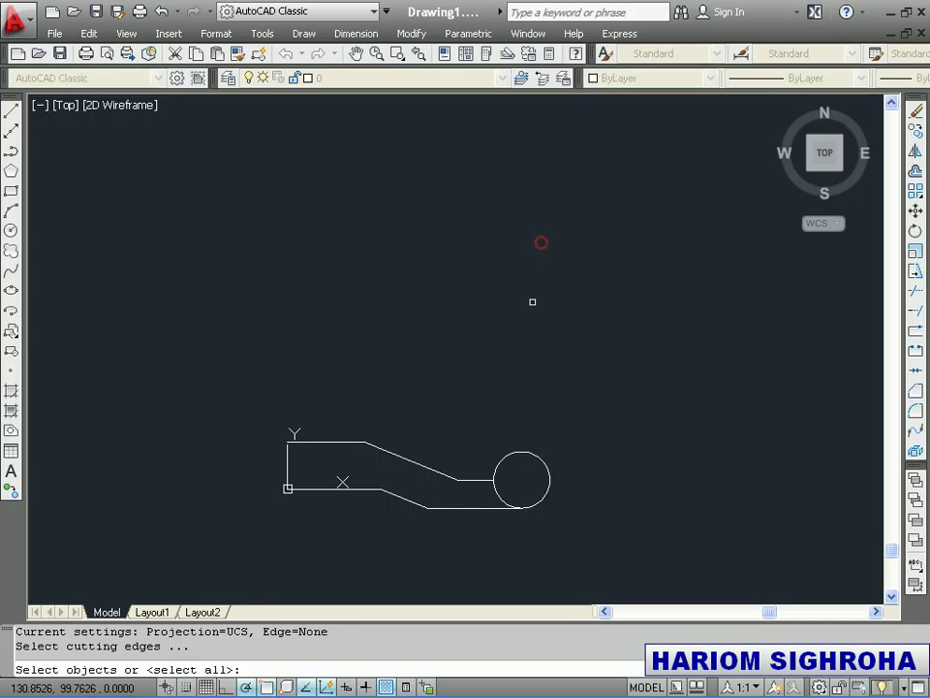
{"action": "left_click", "coordinate": [464, 479]}
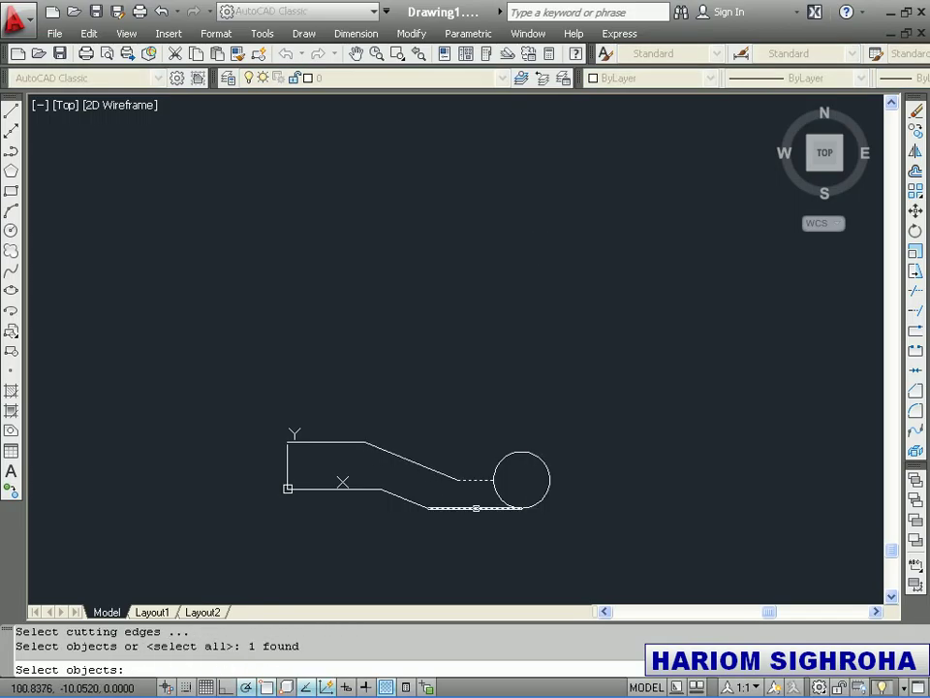
{"action": "left_click", "coordinate": [476, 508]}
{"action": "key", "text": "Return"}
{"action": "left_click", "coordinate": [506, 500]}
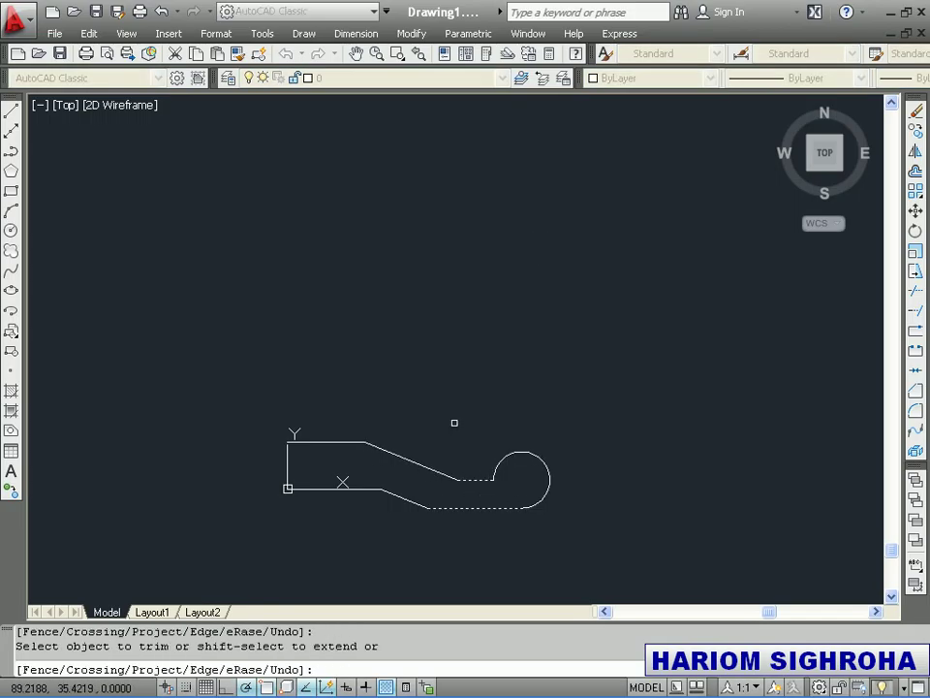
{"action": "right_click", "coordinate": [454, 422]}
{"action": "left_click", "coordinate": [471, 437]}
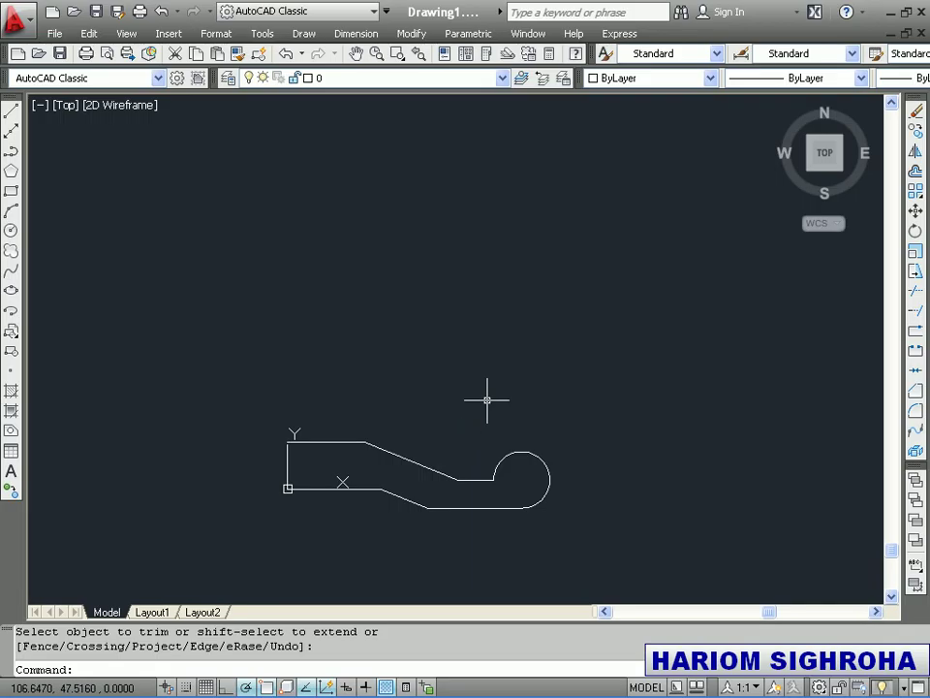
{"action": "type", "text": "f"}
{"action": "key", "text": "Return"}
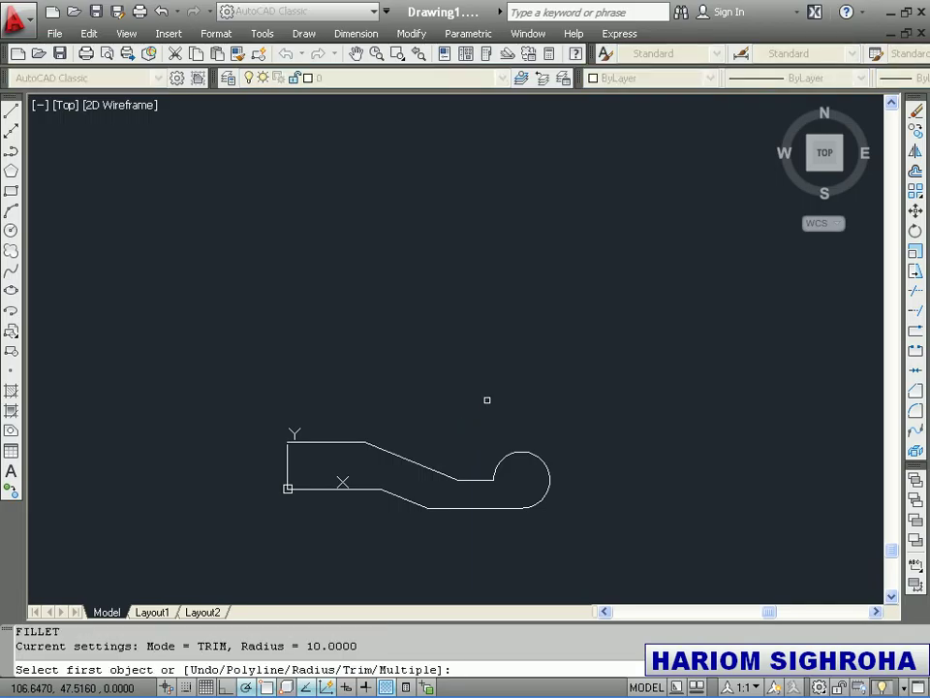
Fillet the short horizontal segment to the arc with radius 20.
{"action": "type", "text": "r"}
{"action": "key", "text": "Return"}
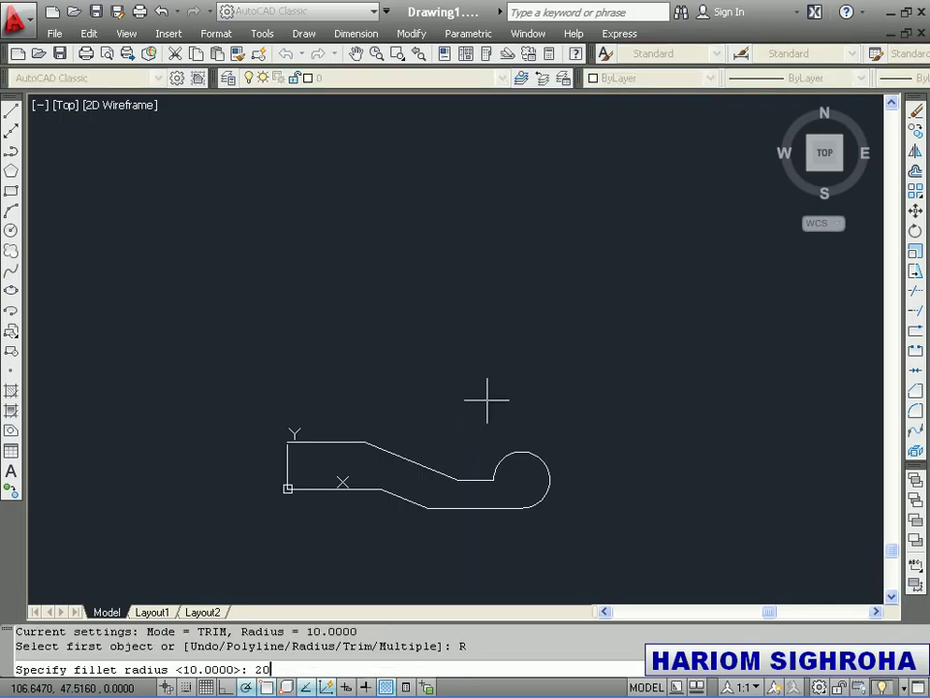
{"action": "key", "text": "Return"}
{"action": "left_click", "coordinate": [475, 480]}
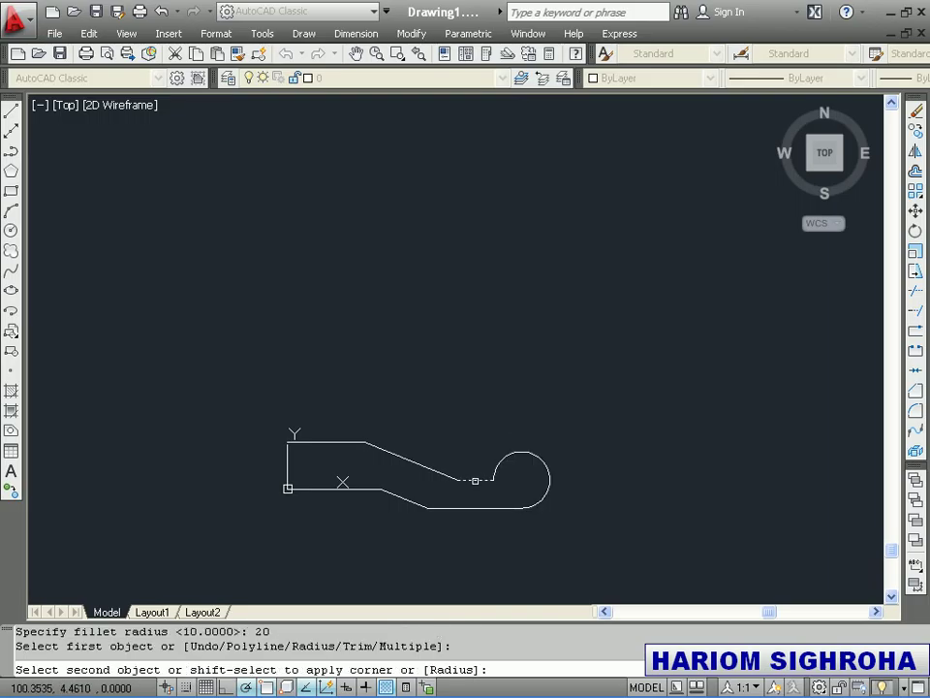
{"action": "left_click", "coordinate": [496, 472]}
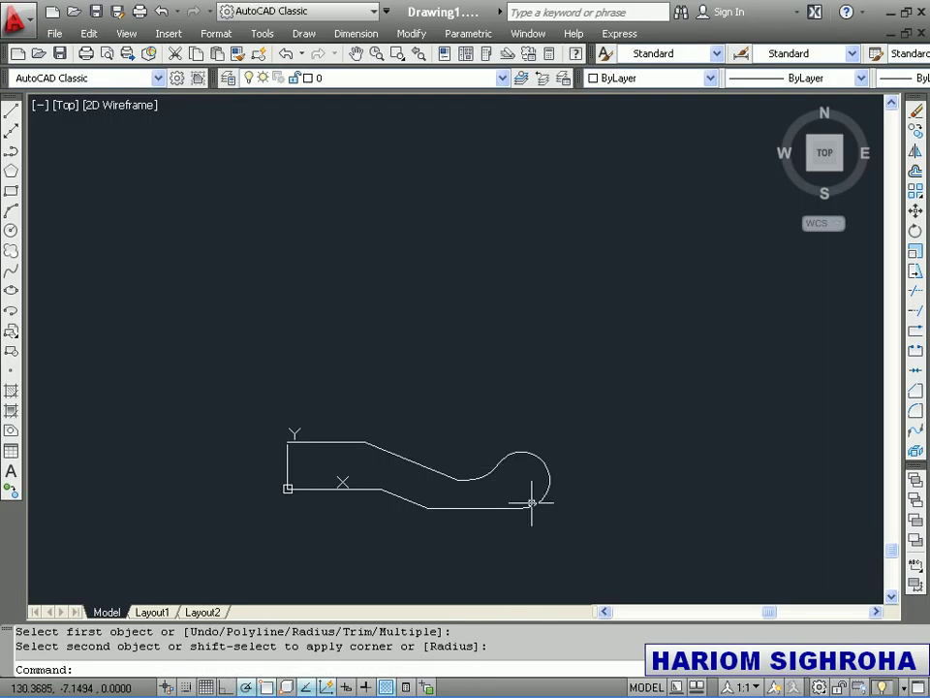
{"action": "key", "text": "Return"}
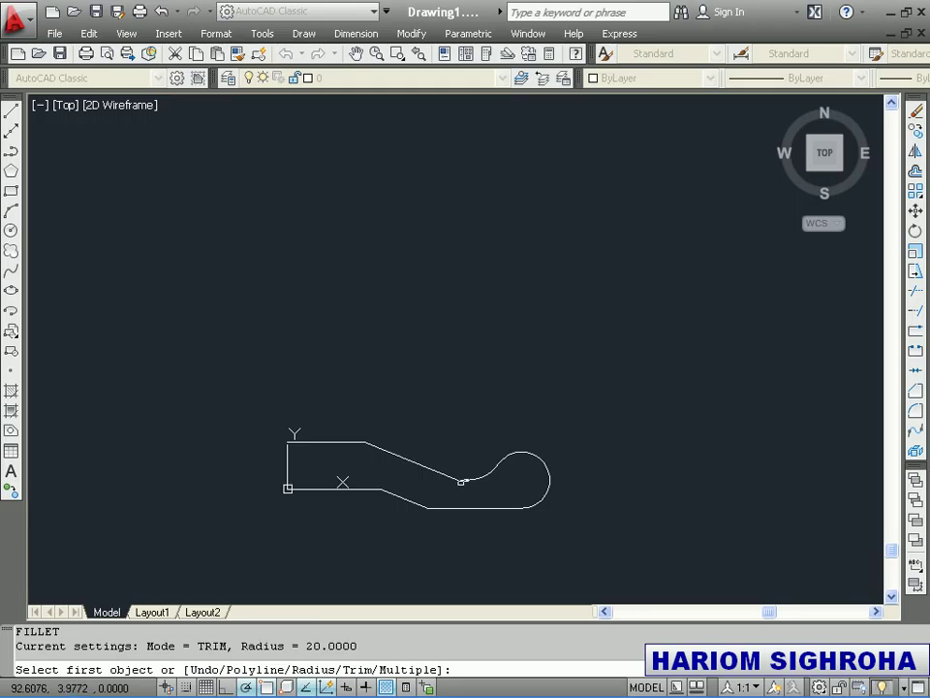
{"action": "left_click", "coordinate": [461, 481]}
{"action": "scroll", "coordinate": [464, 479], "scroll_direction": "up", "scroll_amount": 5}
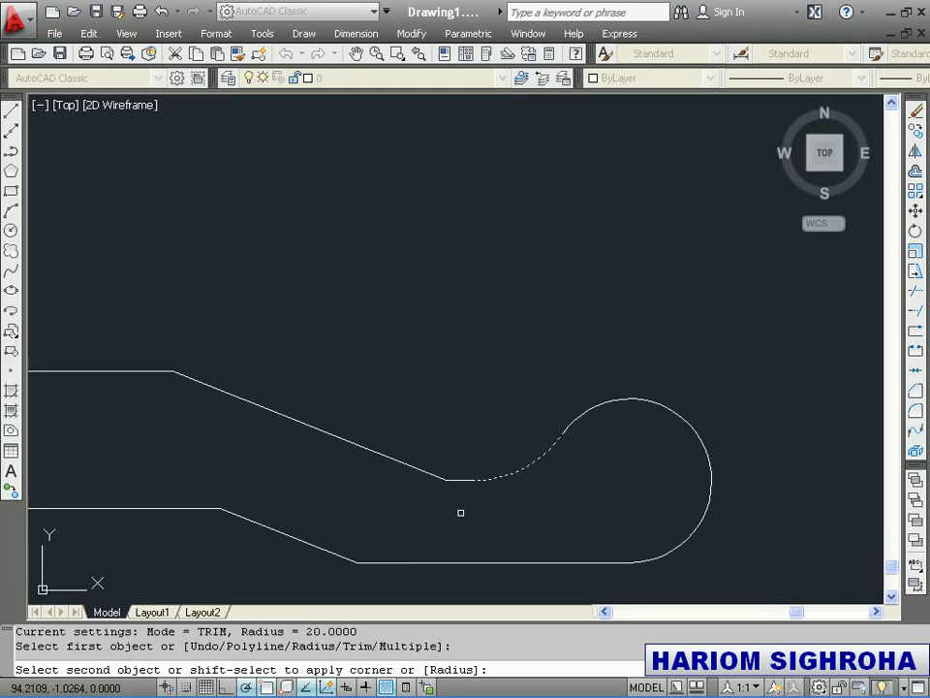
{"action": "key", "text": "Escape"}
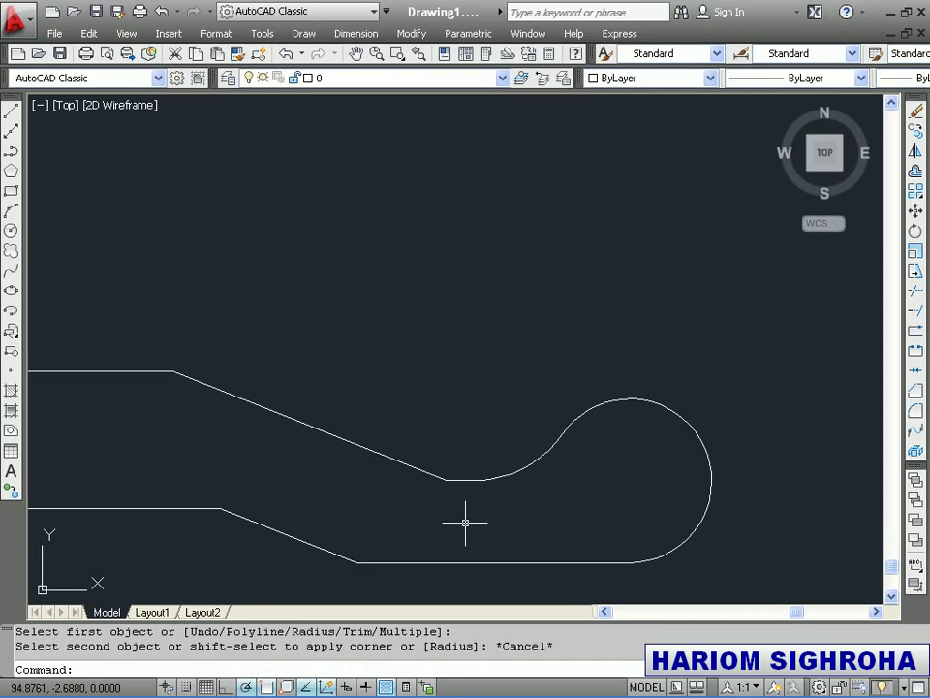
{"action": "type", "text": "F"}
Fillet the short segment to the sloped line with radius 10.
{"action": "key", "text": "Return"}
{"action": "type", "text": "R"}
{"action": "key", "text": "Return"}
{"action": "type", "text": "10"}
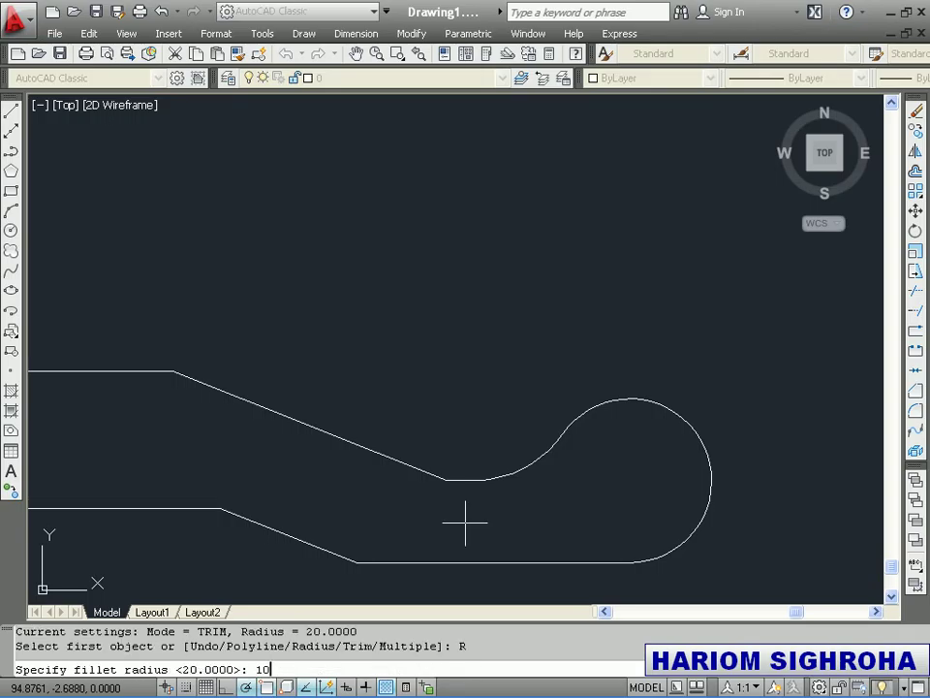
{"action": "key", "text": "Return"}
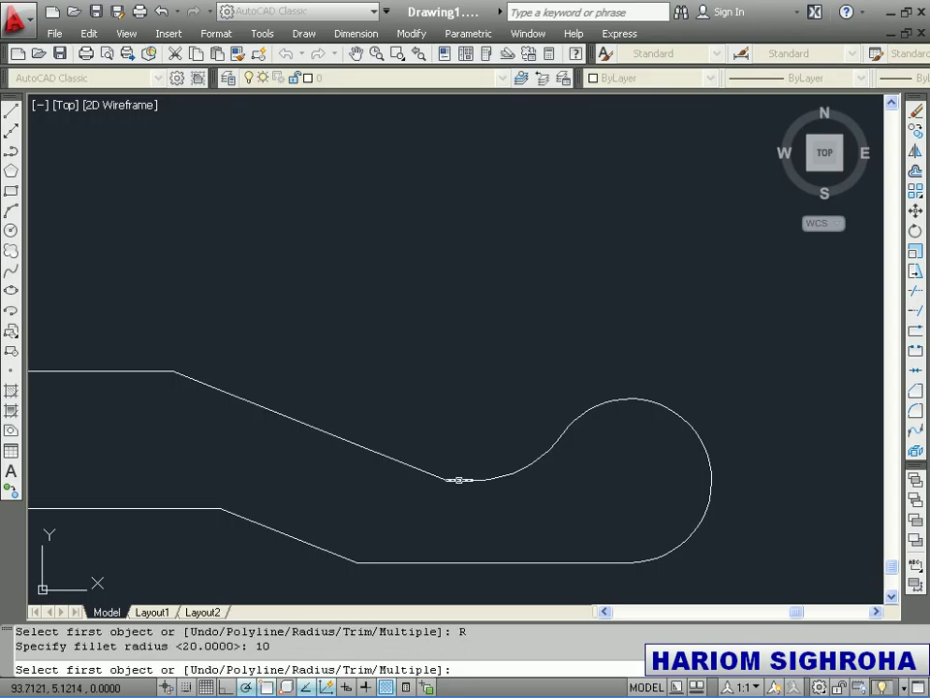
{"action": "left_click", "coordinate": [442, 479]}
{"action": "left_click", "coordinate": [433, 475]}
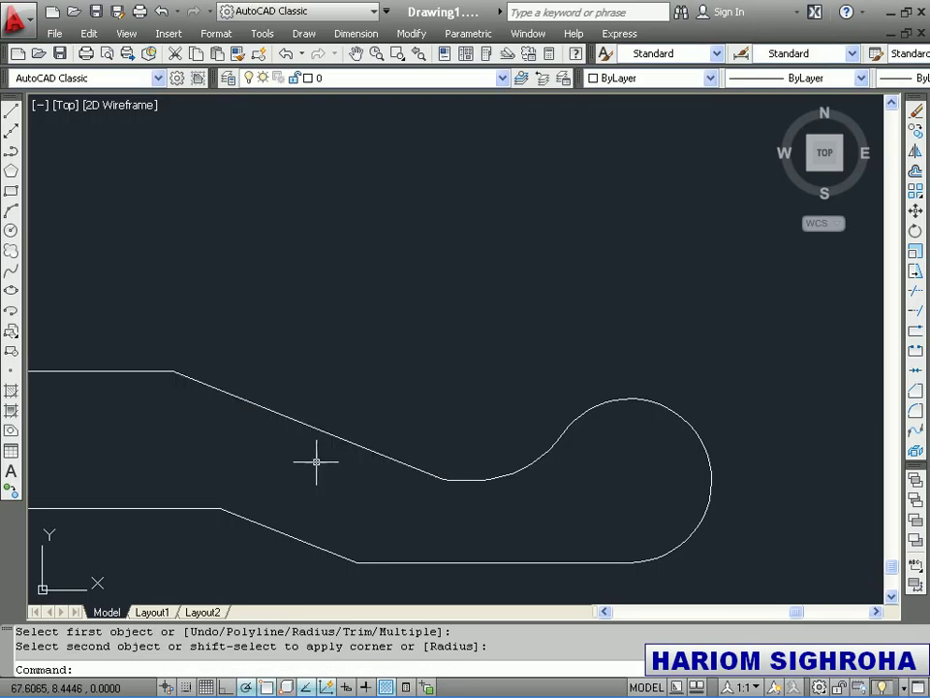
Round another short-segment corner with radius 5.
{"action": "key", "text": "Return"}
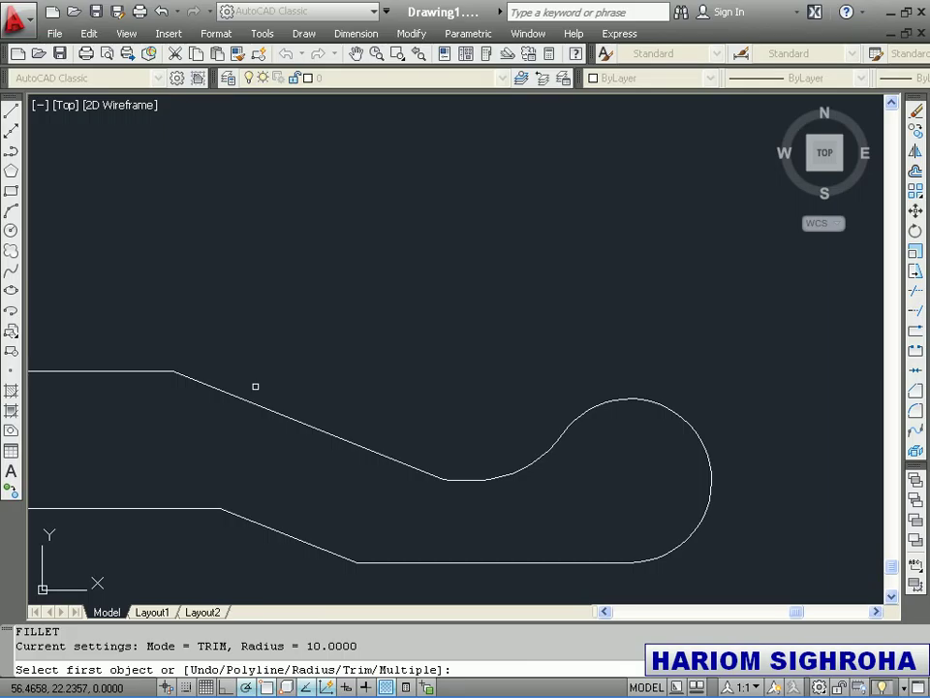
{"action": "key", "text": "Escape"}
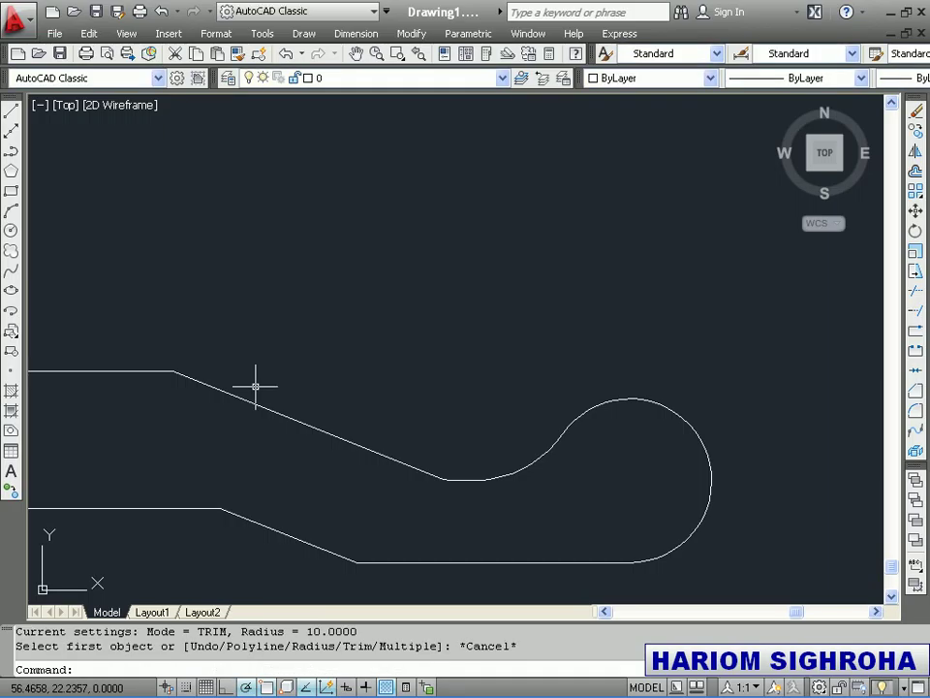
{"action": "key", "text": "Return"}
{"action": "type", "text": "R"}
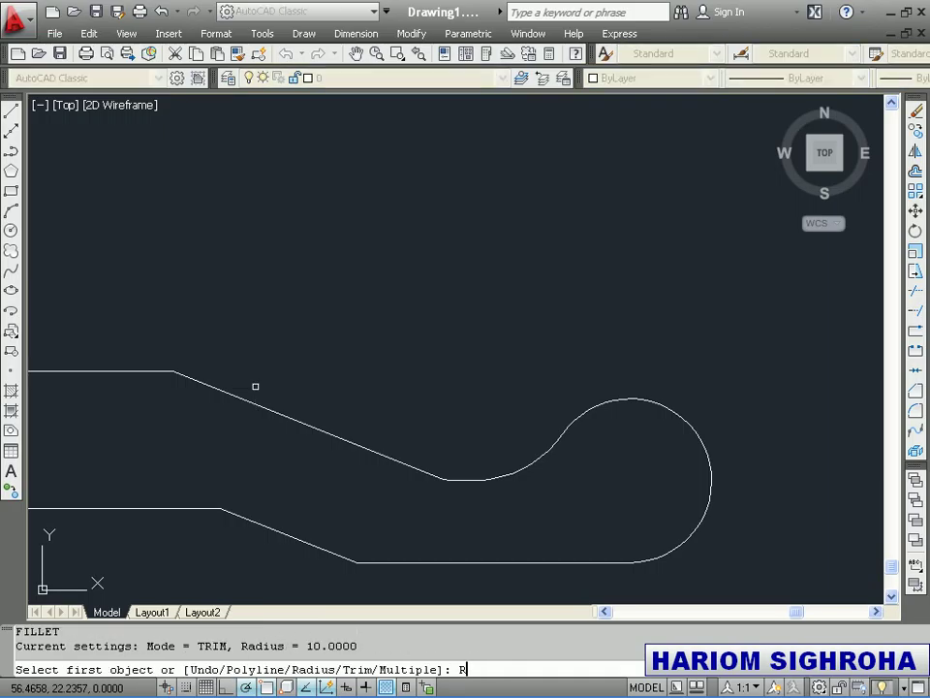
{"action": "key", "text": "Return"}
{"action": "key", "text": "Return"}
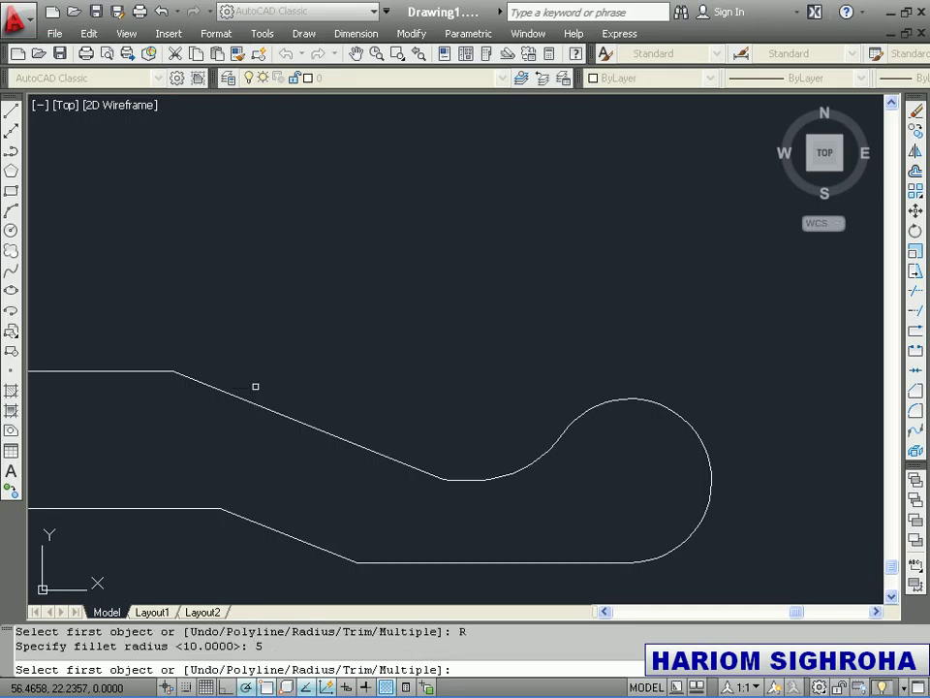
{"action": "left_click", "coordinate": [455, 480]}
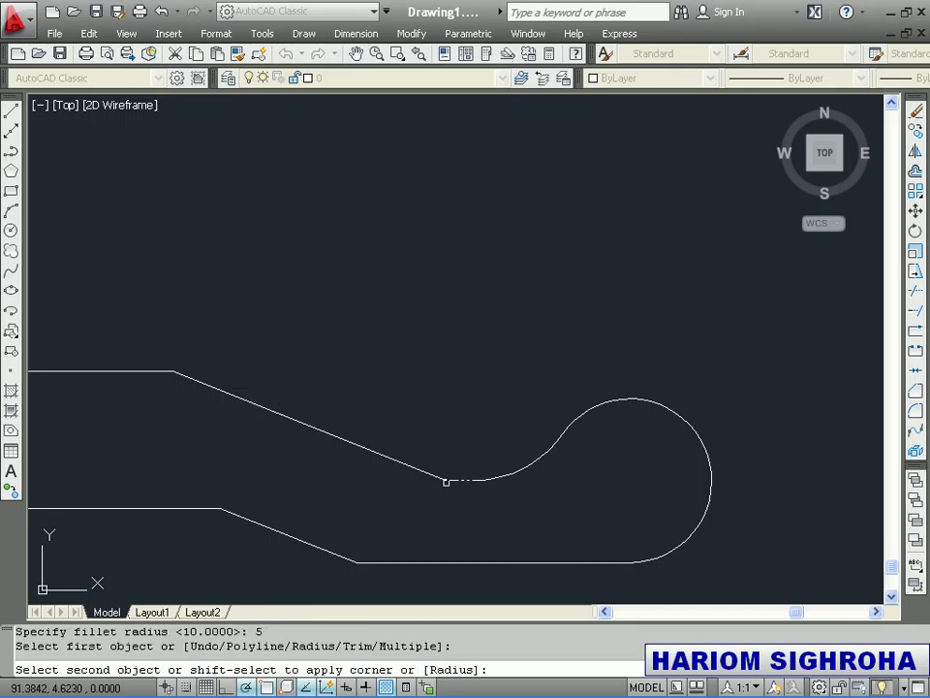
{"action": "left_click", "coordinate": [426, 472]}
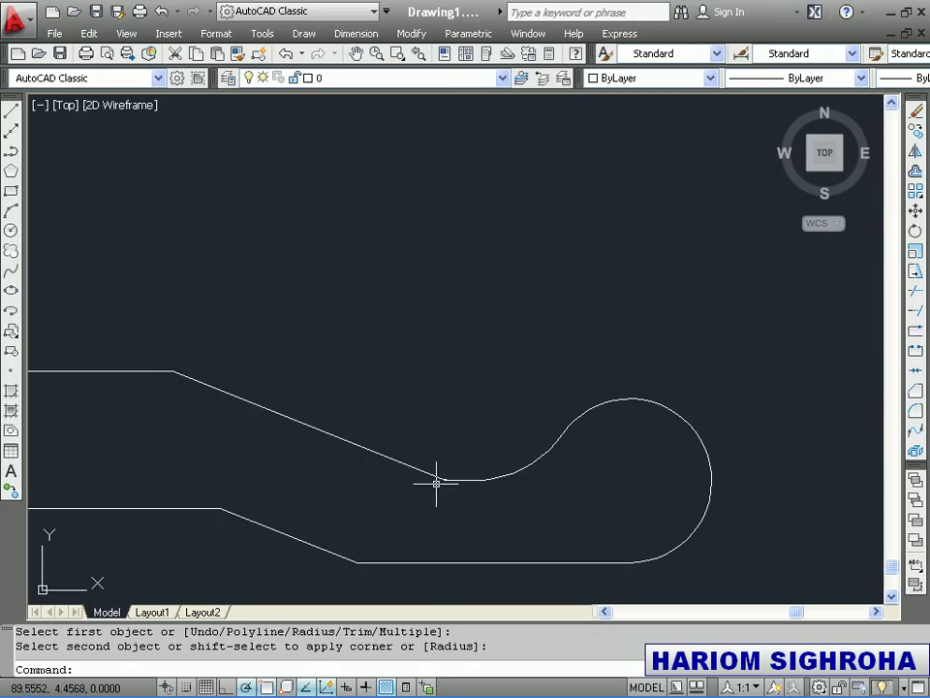
Fillet the upper slanted line to the top line with radius 10.
{"action": "key", "text": "Return"}
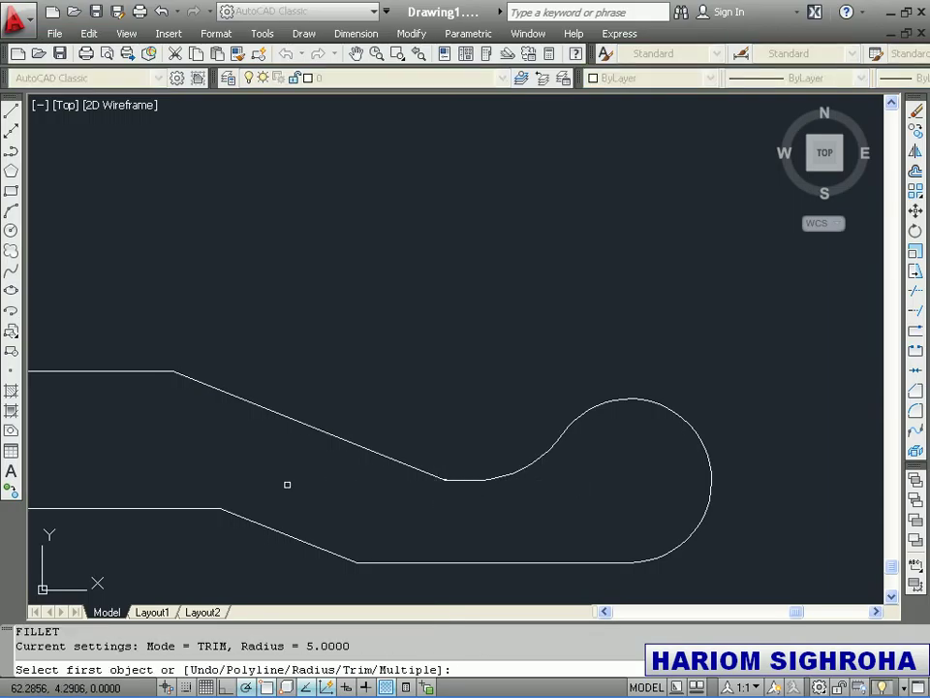
{"action": "type", "text": "R"}
{"action": "key", "text": "Return"}
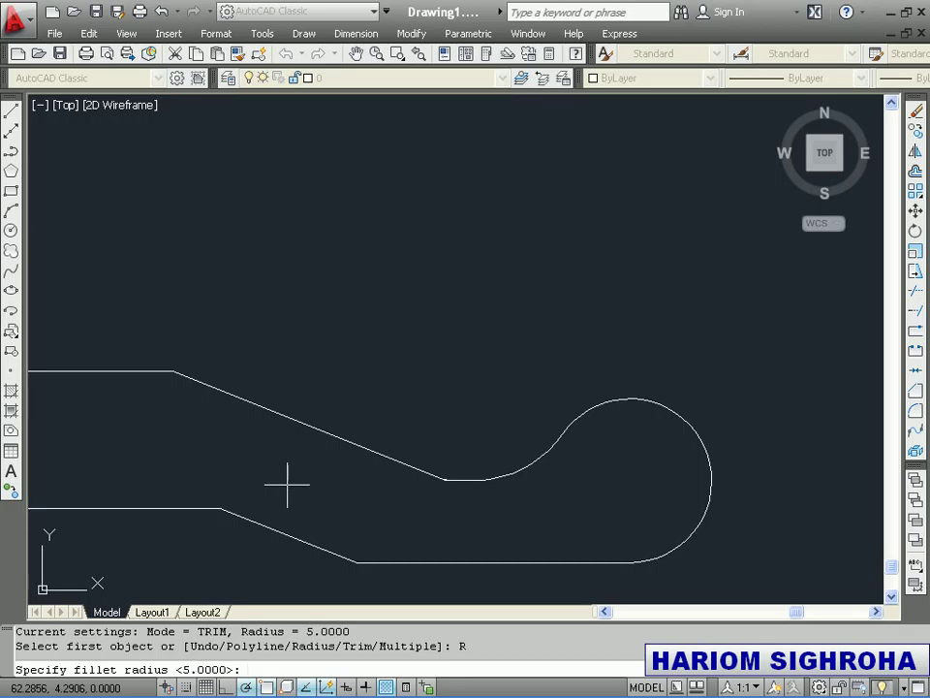
{"action": "type", "text": "10"}
{"action": "key", "text": "Return"}
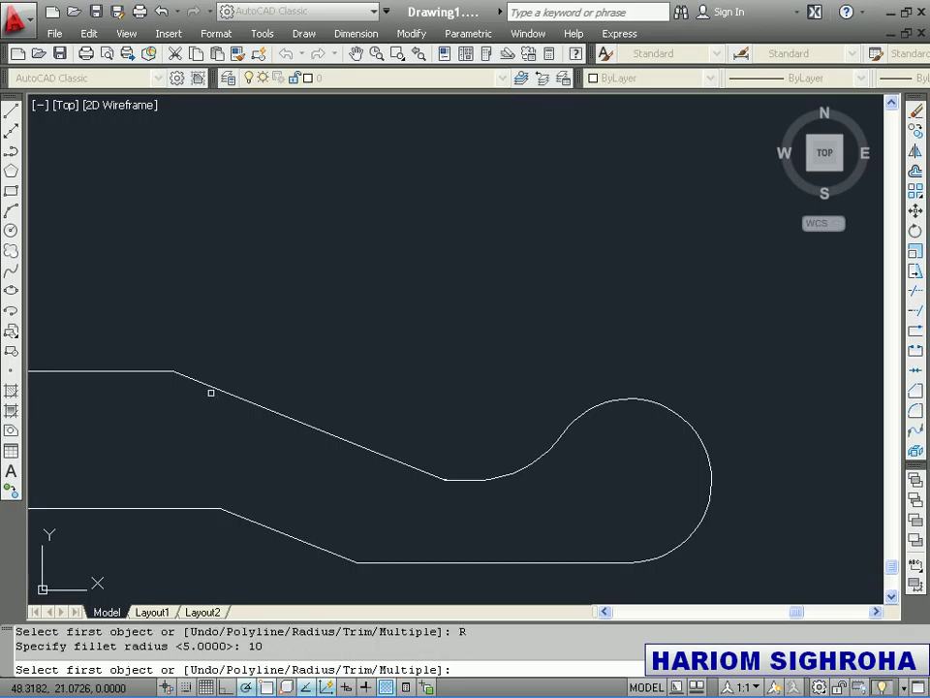
{"action": "left_click", "coordinate": [199, 381]}
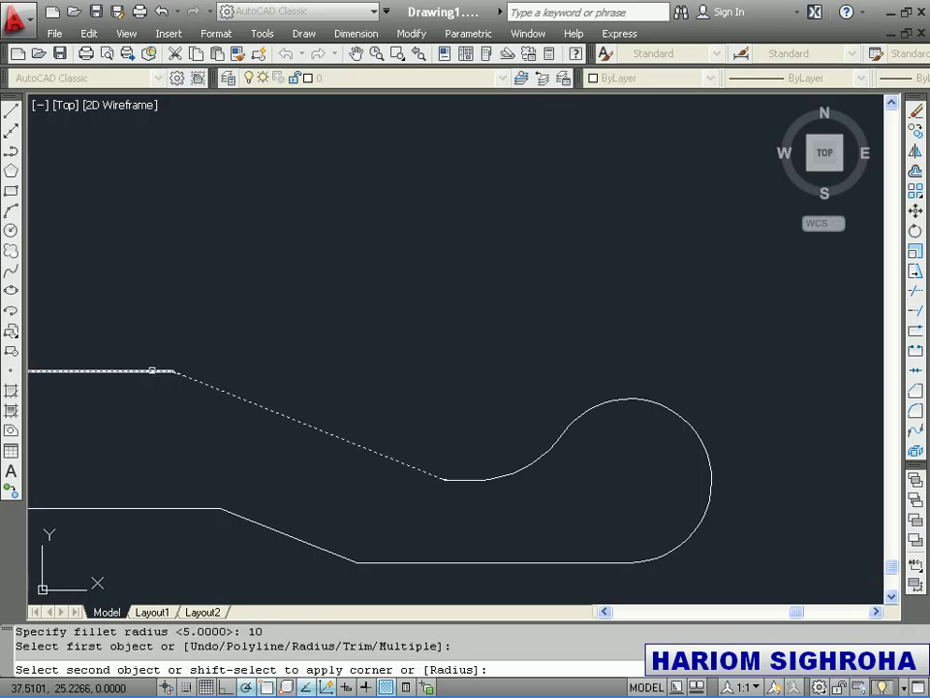
{"action": "left_click", "coordinate": [153, 371]}
{"action": "scroll", "coordinate": [245, 397], "scroll_direction": "down", "scroll_amount": 2}
{"action": "scroll", "coordinate": [248, 496], "scroll_direction": "up", "scroll_amount": 1}
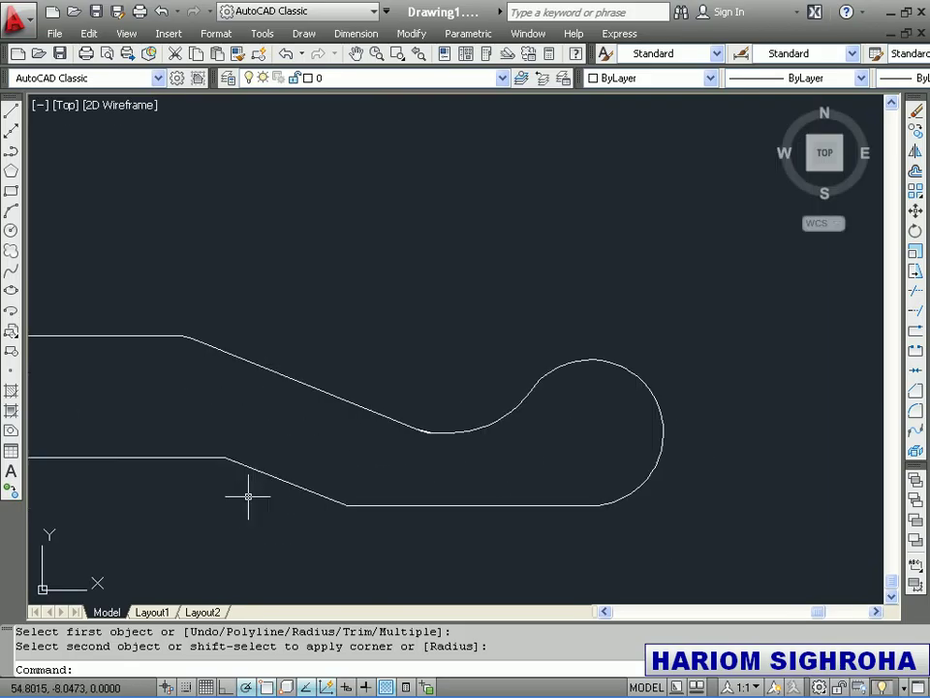
Fillet both corners where the lower slanted edge meets the horizontal lines.
{"action": "key", "text": "Return"}
{"action": "left_click", "coordinate": [248, 470]}
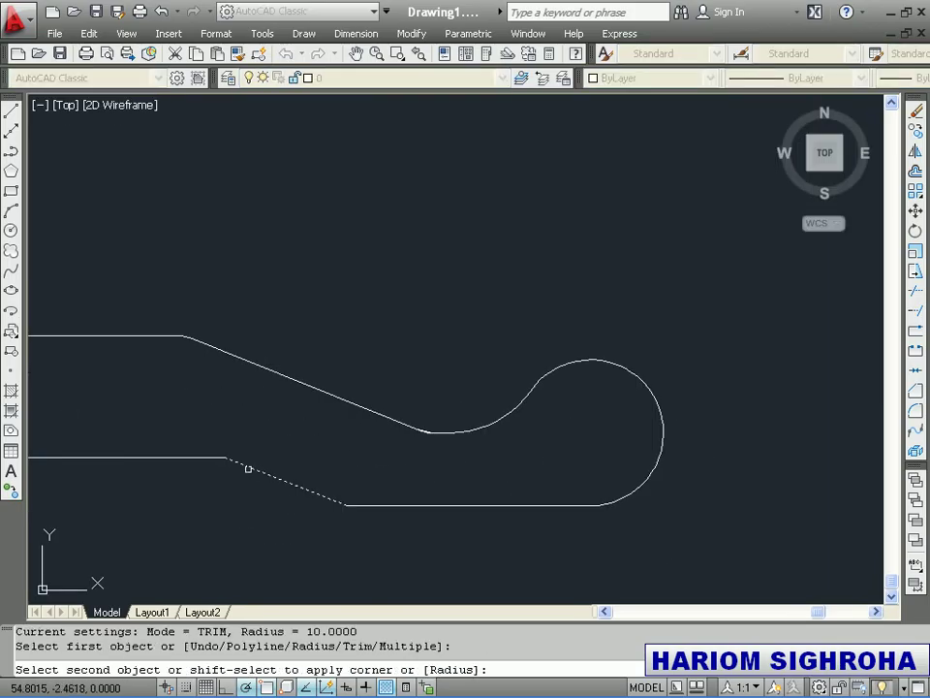
{"action": "left_click", "coordinate": [215, 461]}
{"action": "key", "text": "Return"}
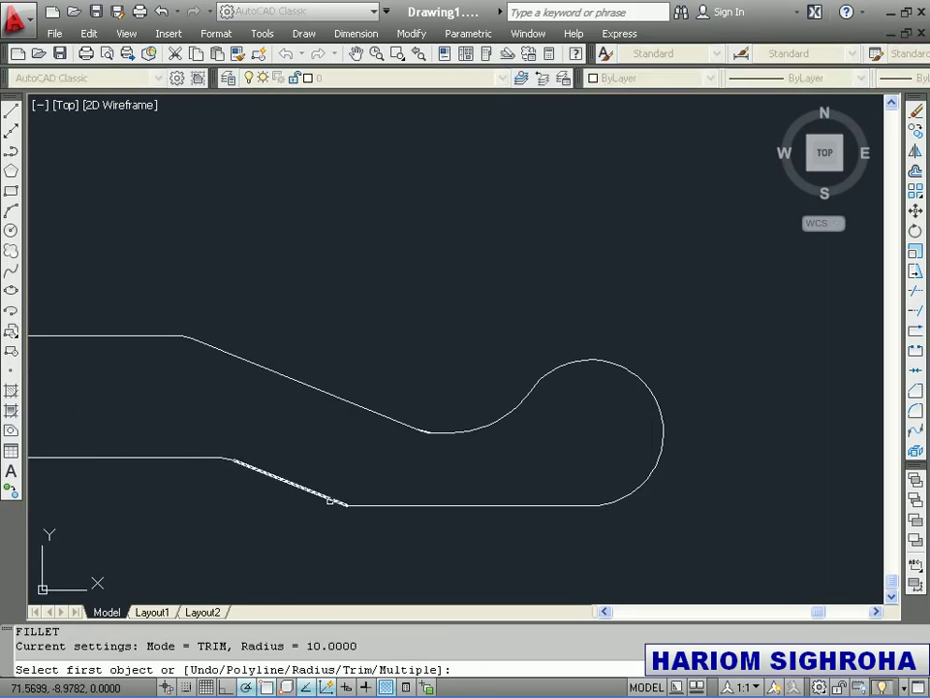
{"action": "left_click", "coordinate": [340, 500]}
{"action": "left_click", "coordinate": [367, 503]}
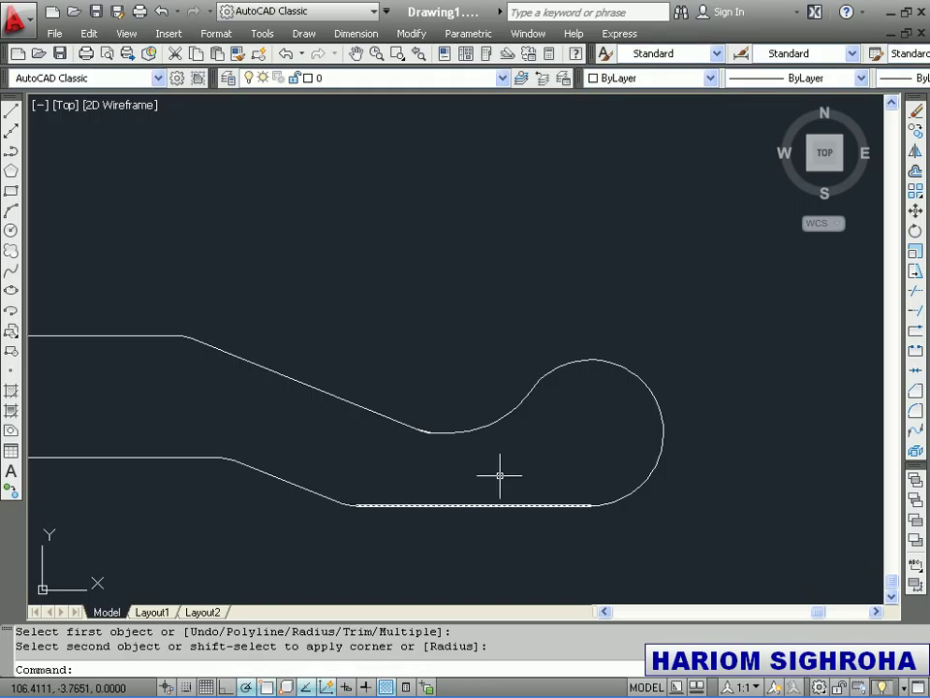
{"action": "scroll", "coordinate": [426, 489], "scroll_direction": "down", "scroll_amount": 3}
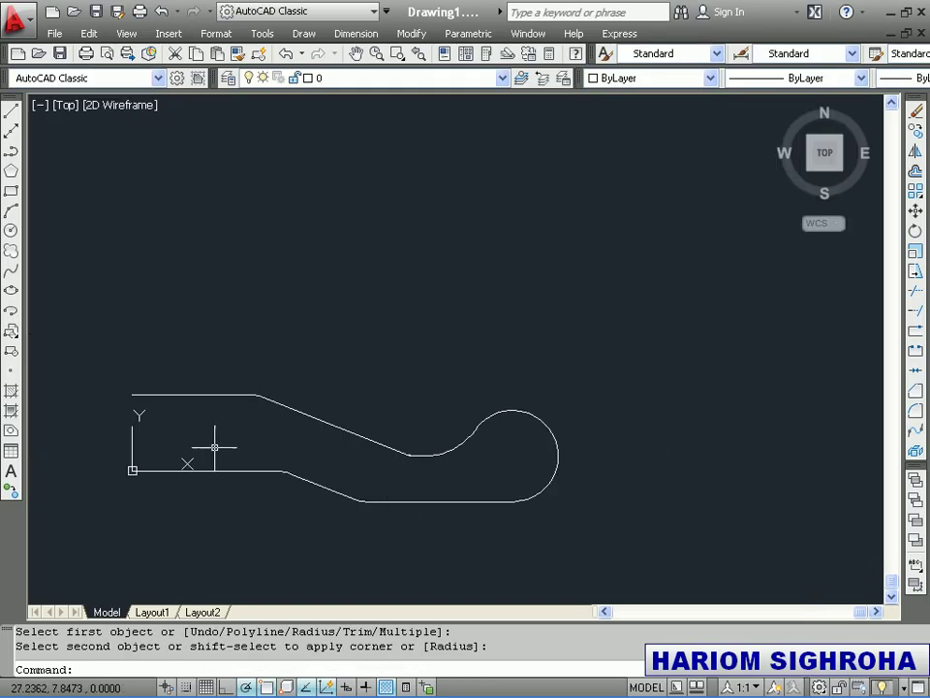
{"action": "middle_click_drag", "start_coordinate": [218, 446], "coordinate": [373, 422]}
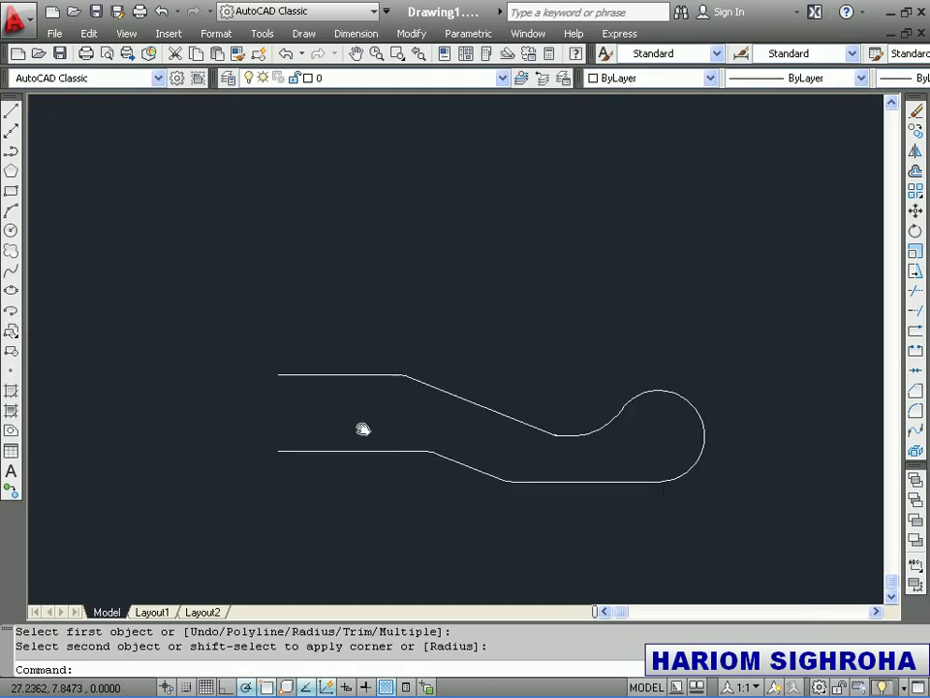
Draw a vertical line closing the profile's open left end.
{"action": "left_click", "coordinate": [10, 111]}
{"action": "left_click", "coordinate": [291, 370]}
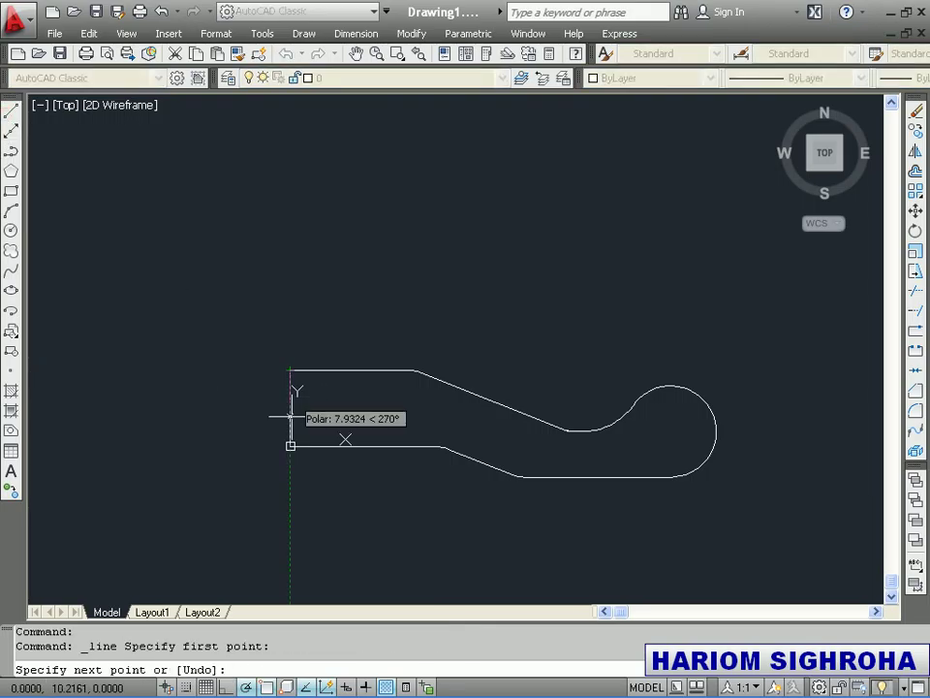
{"action": "left_click", "coordinate": [290, 445]}
{"action": "right_click", "coordinate": [242, 418]}
{"action": "left_click", "coordinate": [254, 429]}
{"action": "type", "text": "REG"}
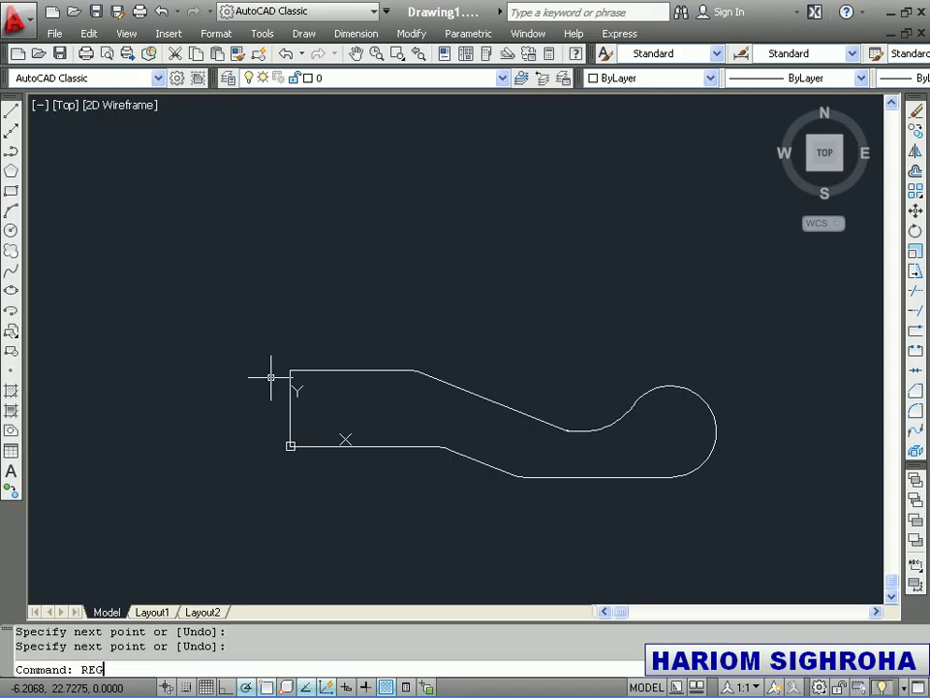
Convert the window-selected outline into a single region.
{"action": "key", "text": "Return"}
{"action": "left_click", "coordinate": [247, 328]}
{"action": "left_click", "coordinate": [765, 508]}
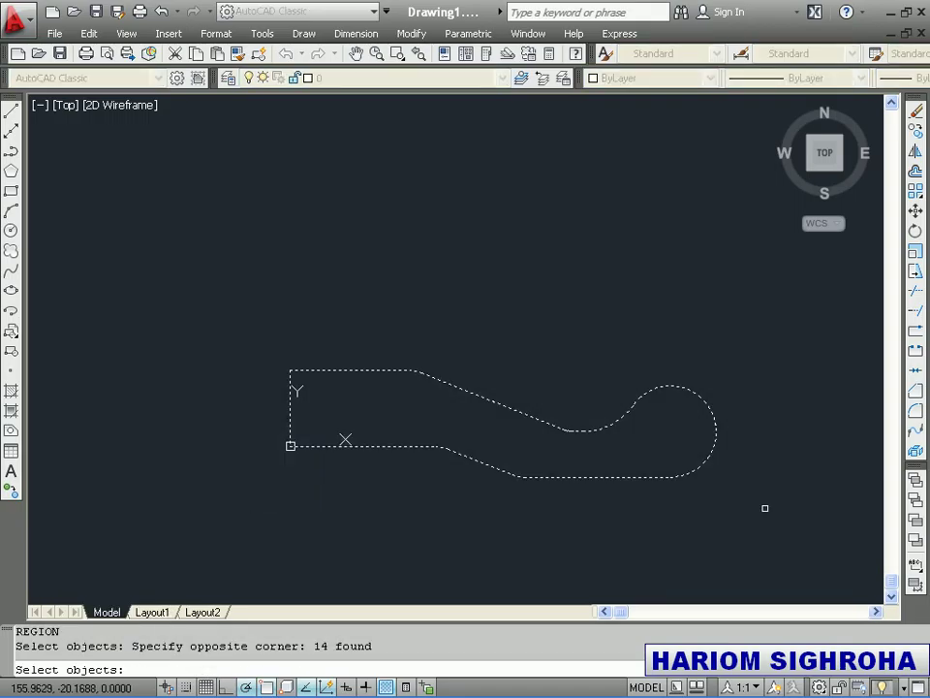
{"action": "key", "text": "Return"}
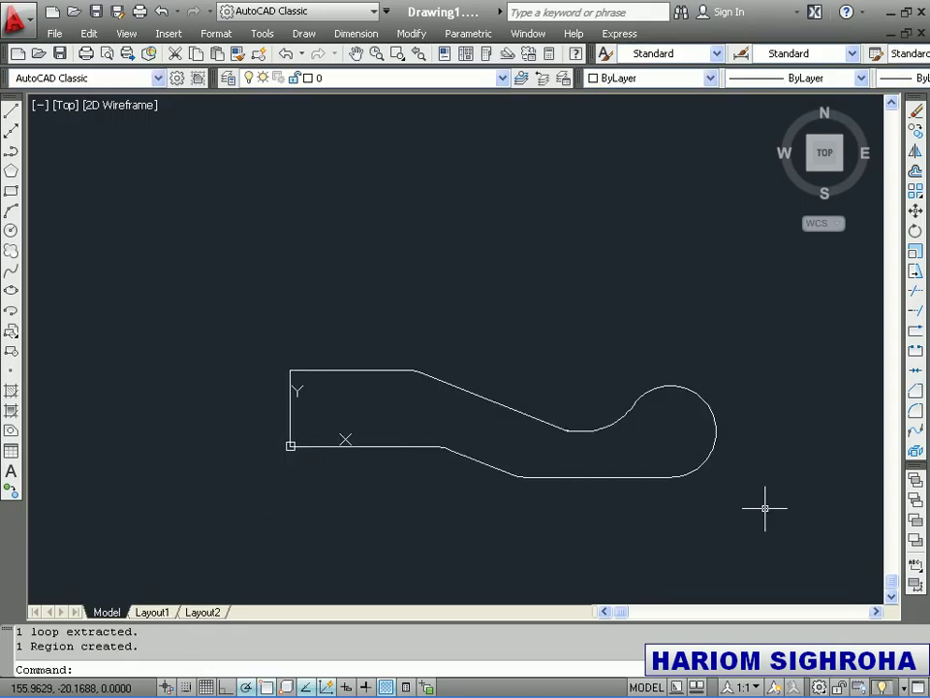
Extrude the region to a height of 30 with XT.
{"action": "type", "text": "EXT"}
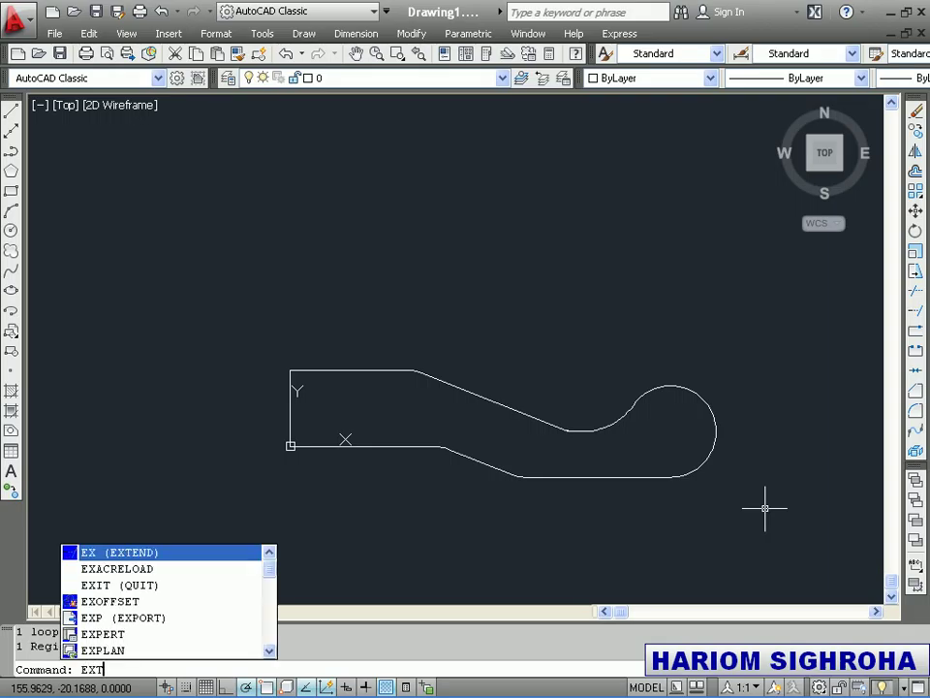
{"action": "key", "text": "Return"}
{"action": "left_click", "coordinate": [708, 407]}
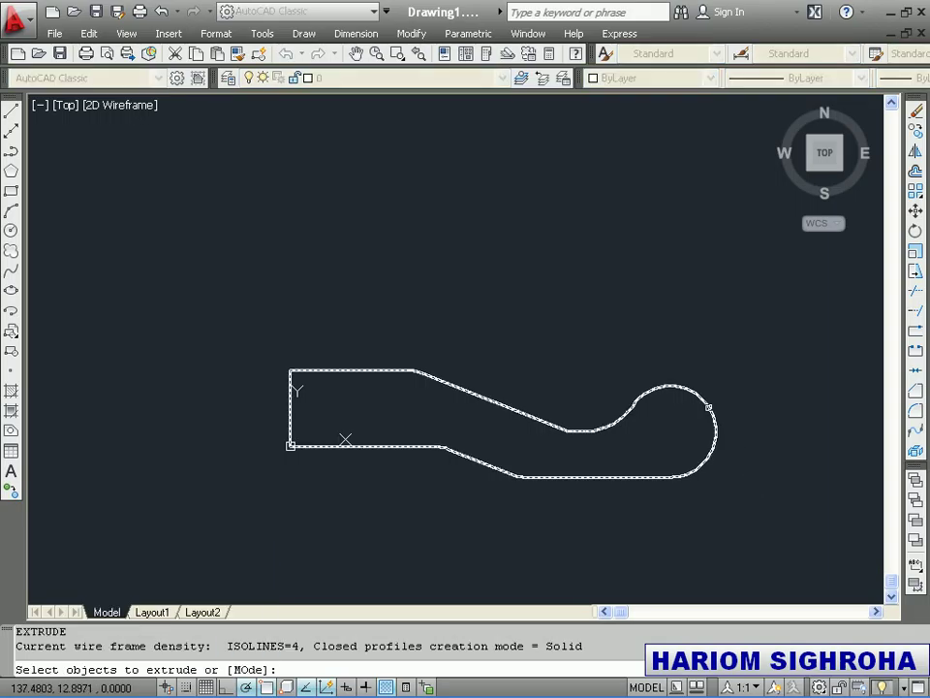
{"action": "key", "text": "Return"}
{"action": "type", "text": "30"}
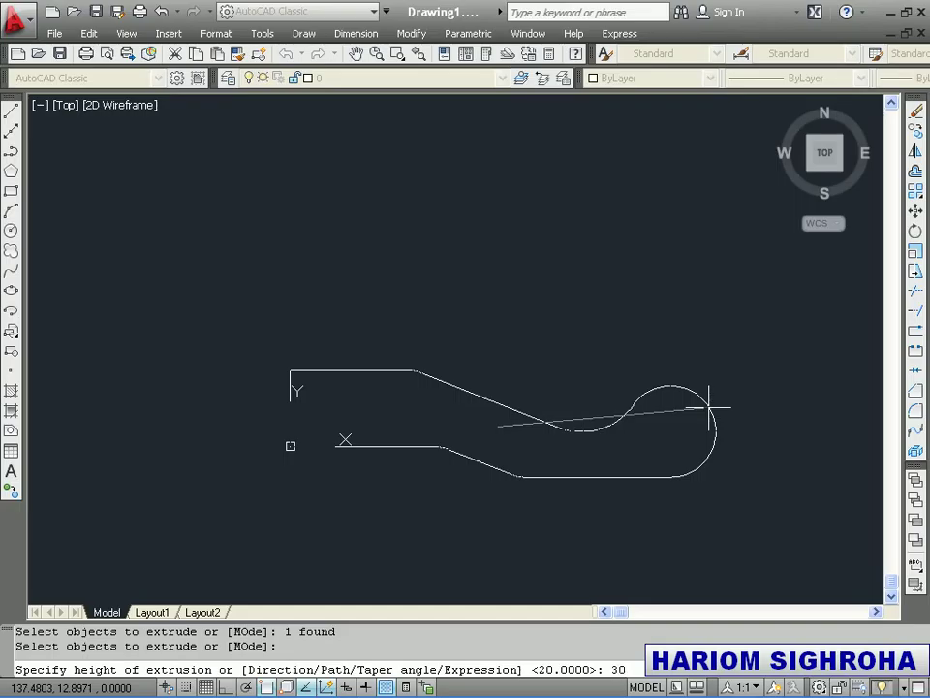
{"action": "key", "text": "Return"}
Free-orbit the view to see the extruded arm in 3D.
{"action": "left_click", "coordinate": [126, 33]}
{"action": "mouse_move", "coordinate": [150, 208]}
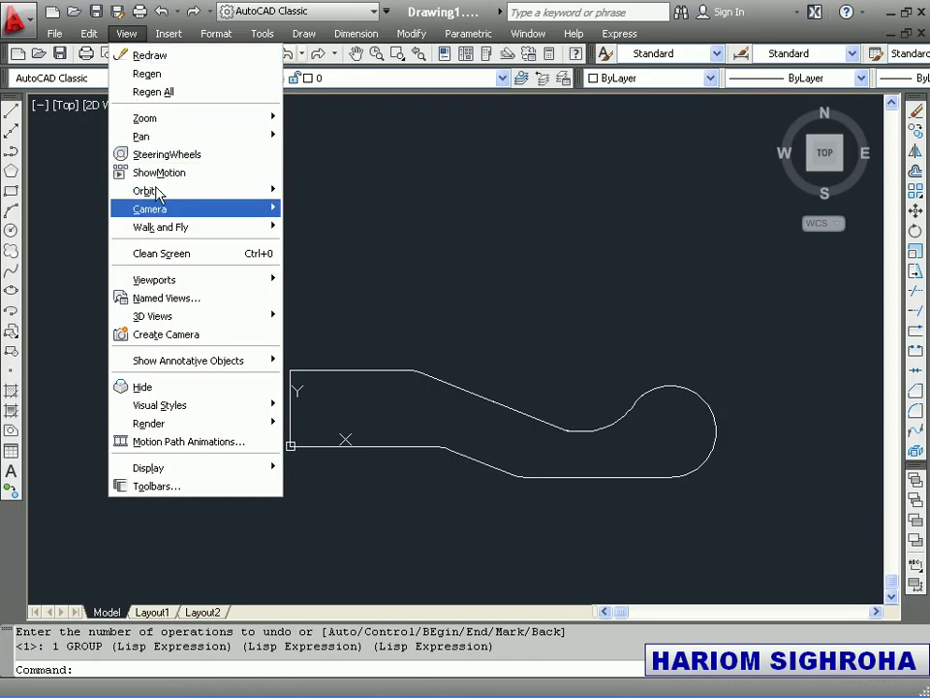
{"action": "left_click", "coordinate": [318, 212]}
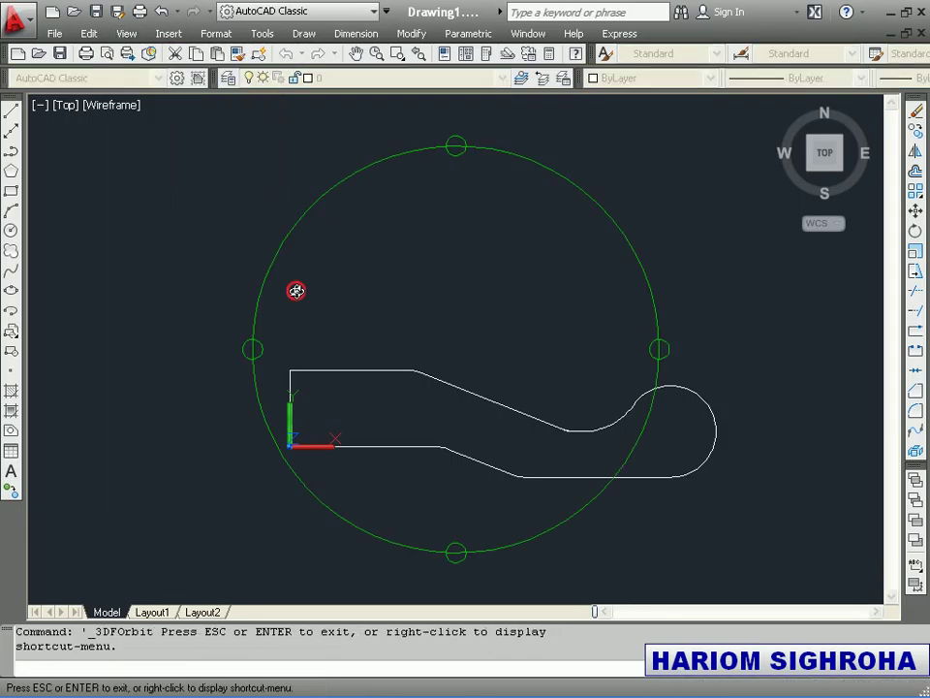
{"action": "mouse_move", "coordinate": [297, 290]}
{"action": "left_mouse_down"}
{"action": "mouse_move", "coordinate": [345, 407]}
{"action": "mouse_move", "coordinate": [391, 317]}
{"action": "left_mouse_up"}
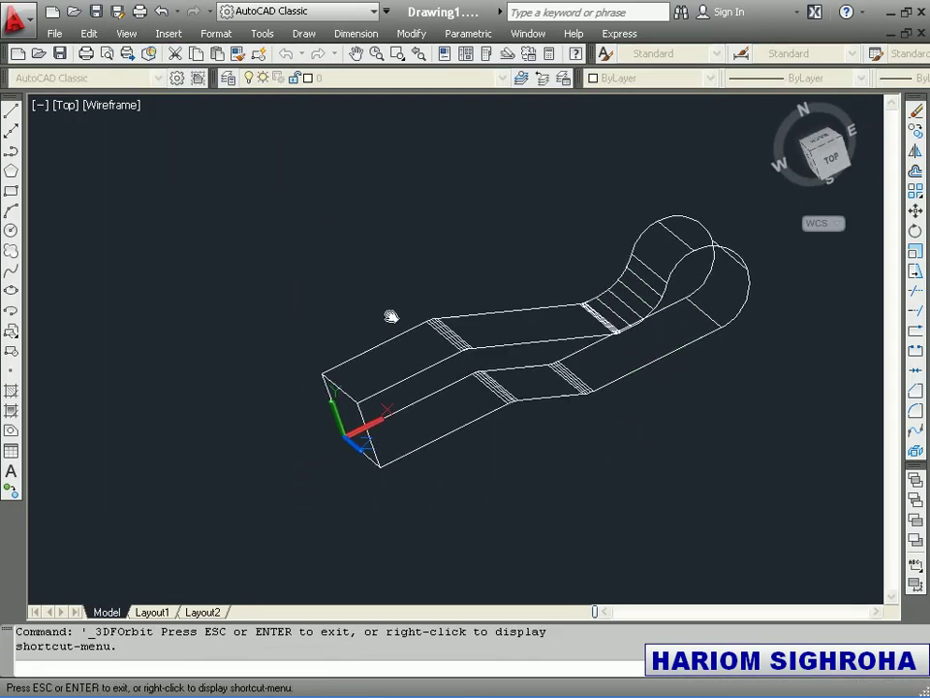
{"action": "right_click", "coordinate": [373, 325]}
{"action": "left_click", "coordinate": [387, 333]}
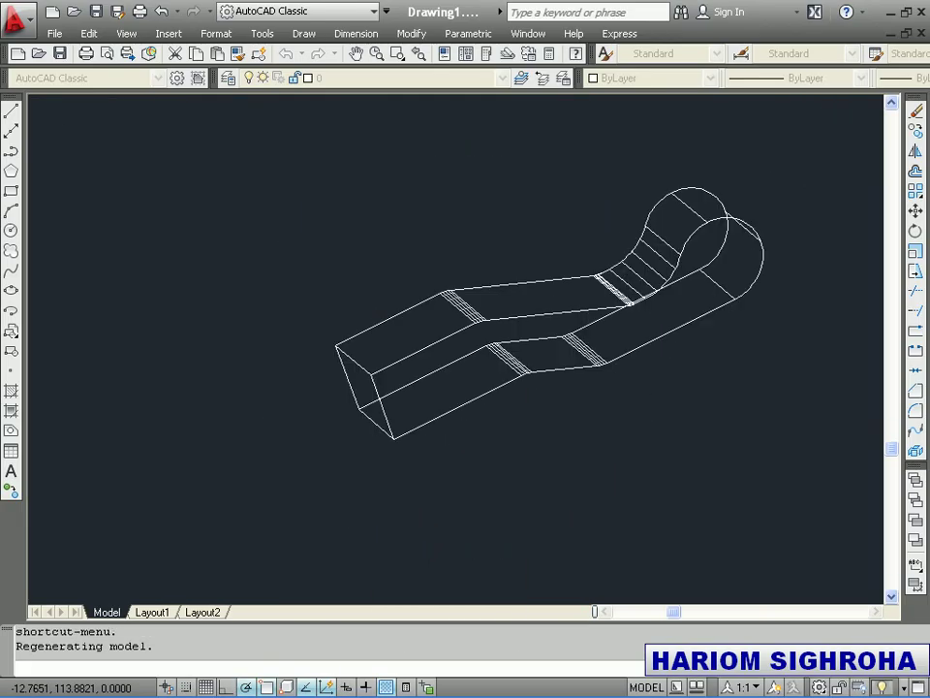
{"action": "scroll", "coordinate": [378, 410], "scroll_direction": "up", "scroll_amount": 3}
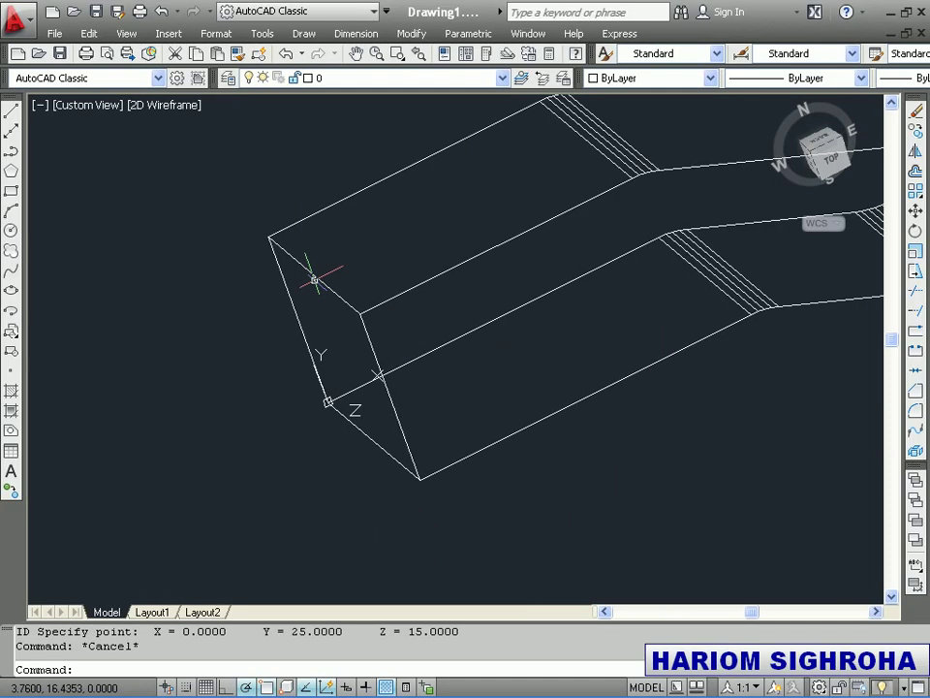
Polar-array the solid arm into 4 items about a vertical axis to form a cross base.
{"action": "left_click", "coordinate": [413, 35]}
{"action": "left_click", "coordinate": [491, 532]}
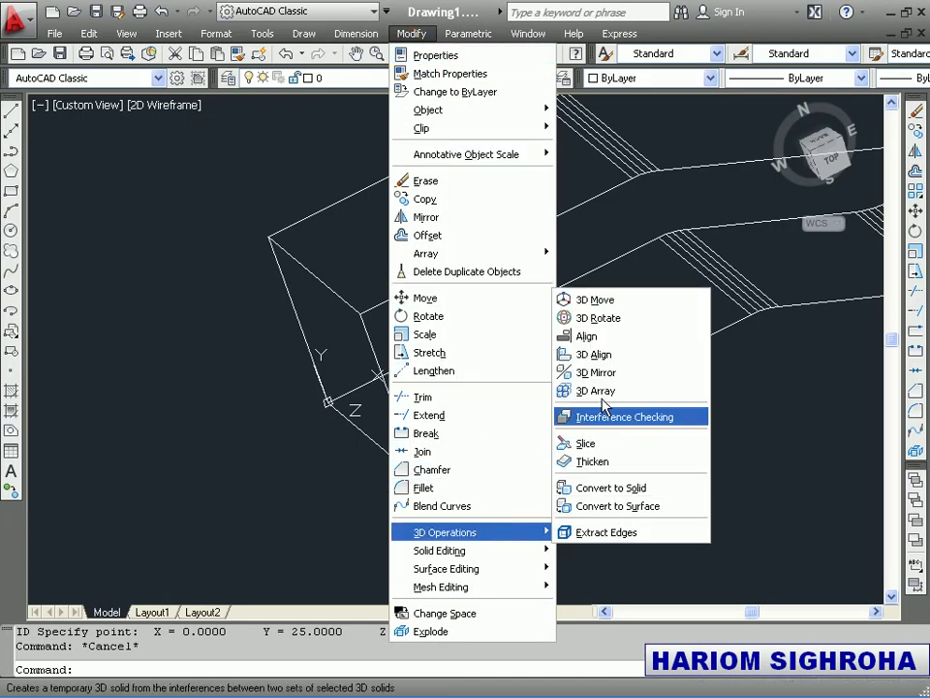
{"action": "left_click", "coordinate": [598, 390]}
{"action": "left_click", "coordinate": [563, 408]}
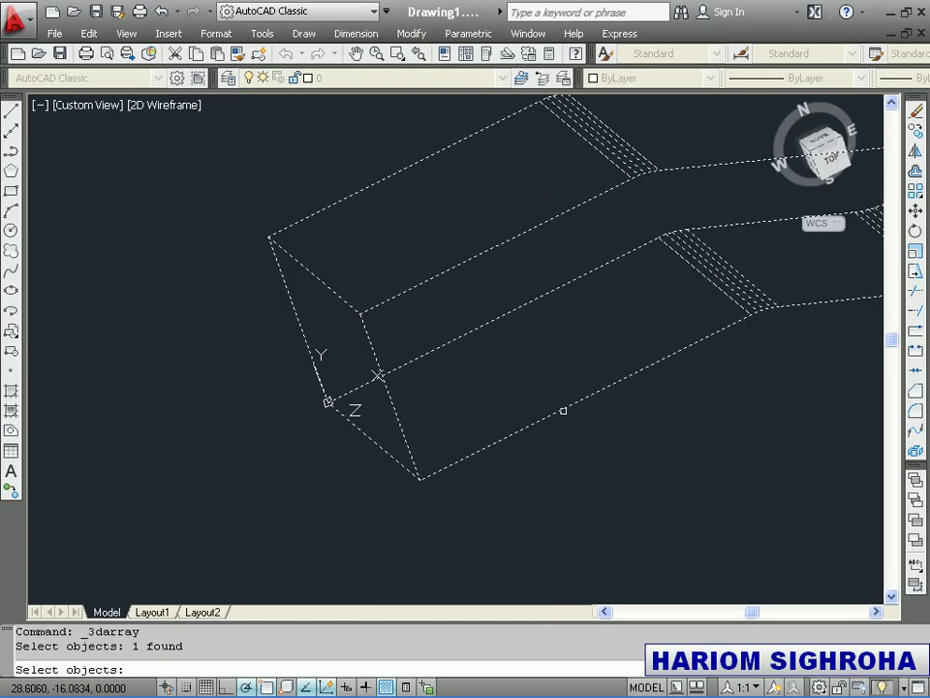
{"action": "key", "text": "Return"}
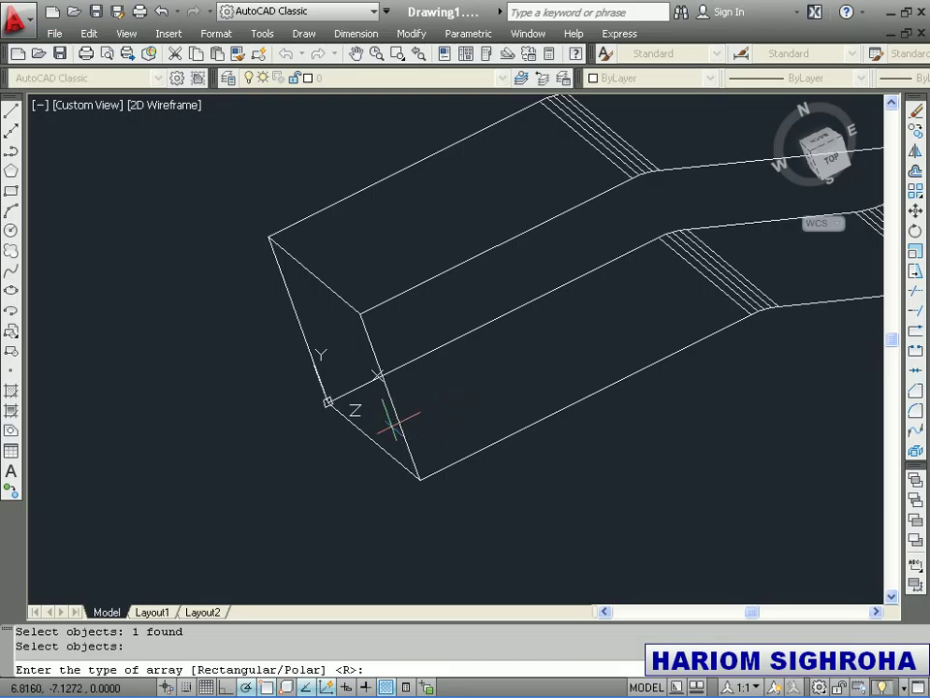
{"action": "type", "text": "P"}
{"action": "key", "text": "Return"}
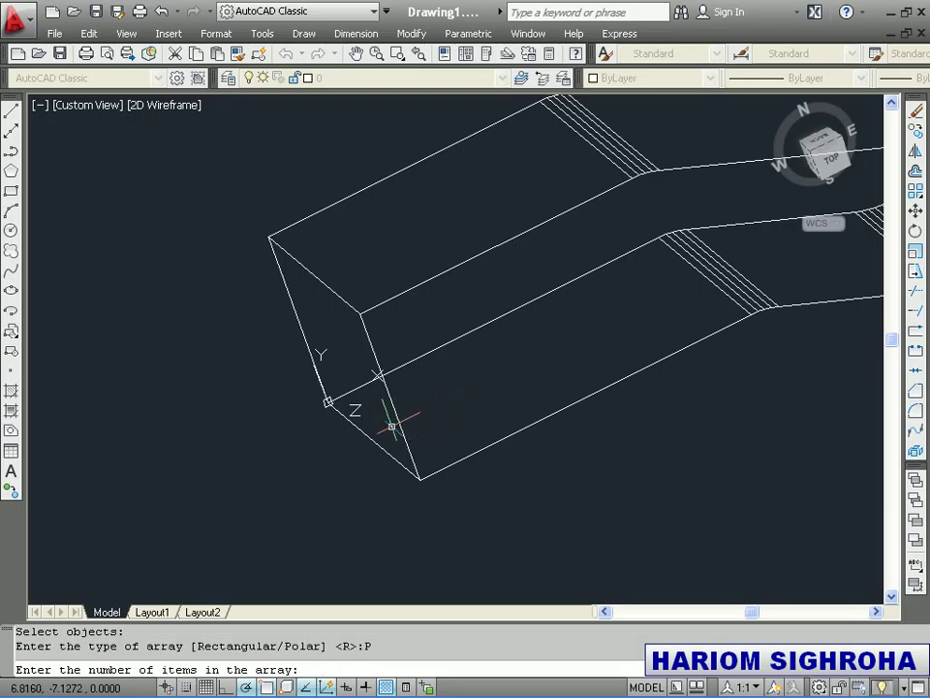
{"action": "type", "text": "4"}
{"action": "key", "text": "Return"}
{"action": "key", "text": "Return"}
{"action": "key", "text": "Return"}
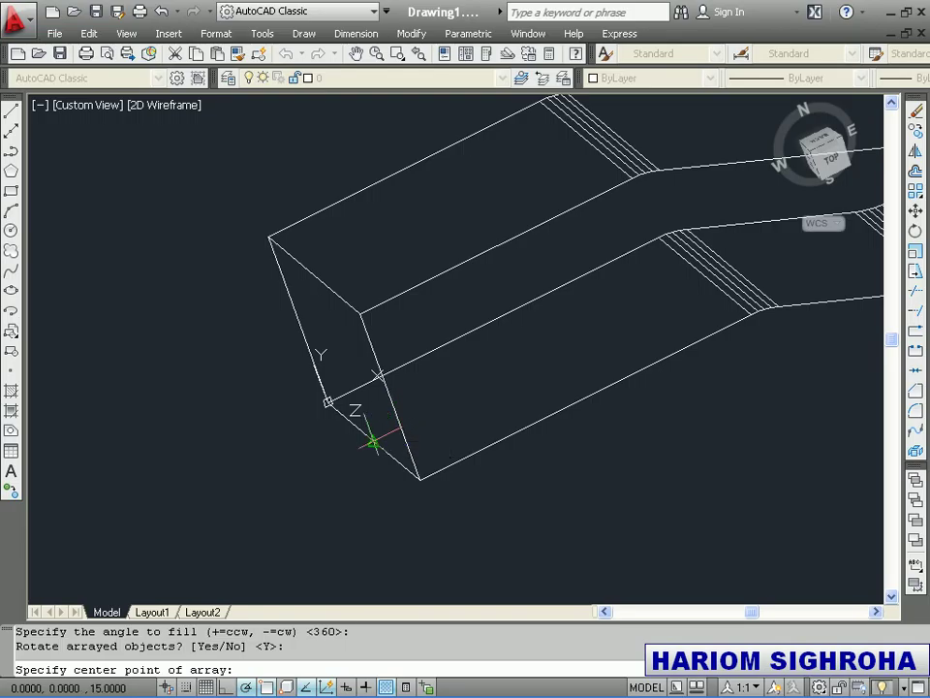
{"action": "left_click", "coordinate": [373, 442]}
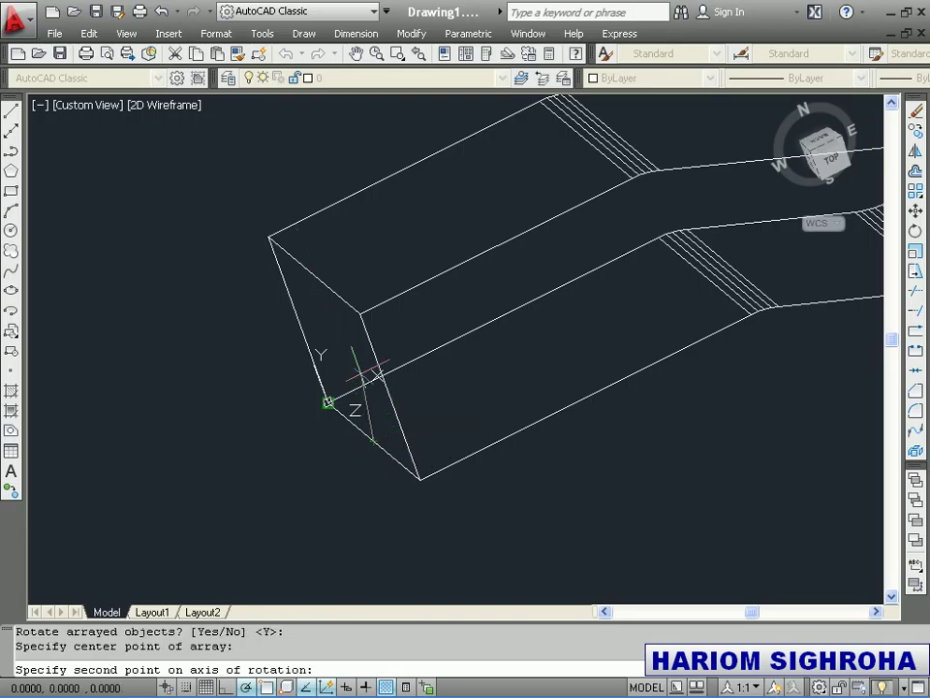
{"action": "left_click", "coordinate": [320, 279]}
Zoom the view and window-select the lower arm's objects, then clear the selection.
{"action": "scroll", "coordinate": [325, 319], "scroll_direction": "down", "scroll_amount": 8}
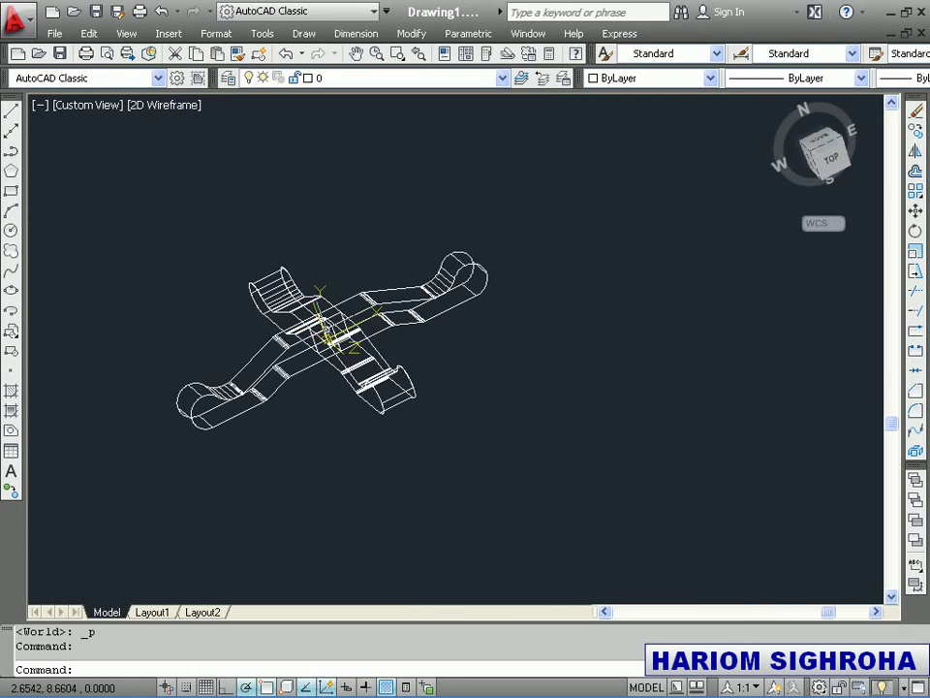
{"action": "scroll", "coordinate": [321, 289], "scroll_direction": "up", "scroll_amount": 4}
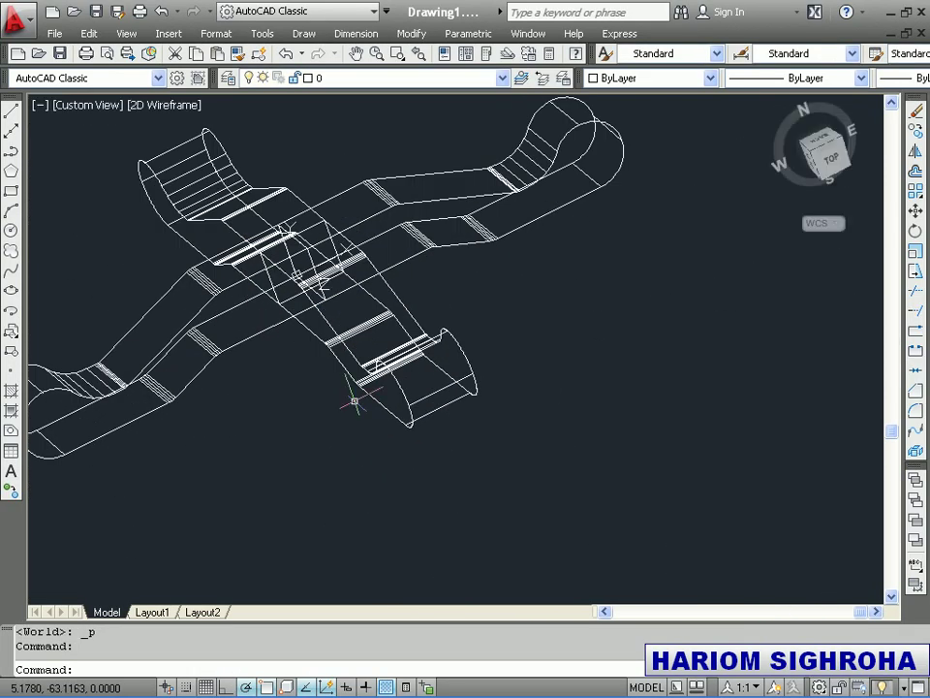
{"action": "scroll", "coordinate": [367, 296], "scroll_direction": "down", "scroll_amount": 3}
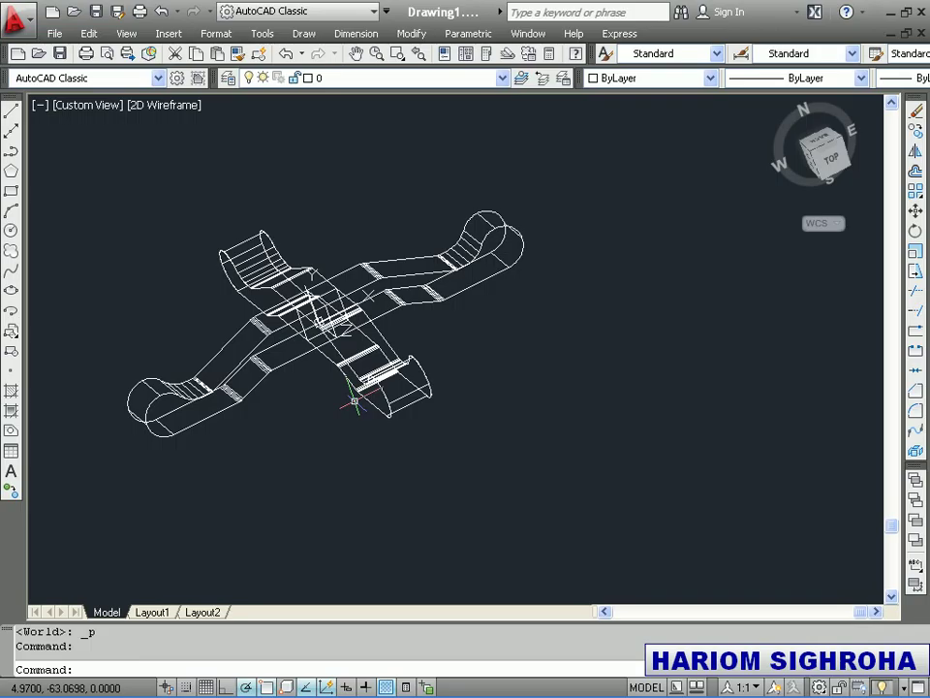
{"action": "left_click", "coordinate": [373, 349]}
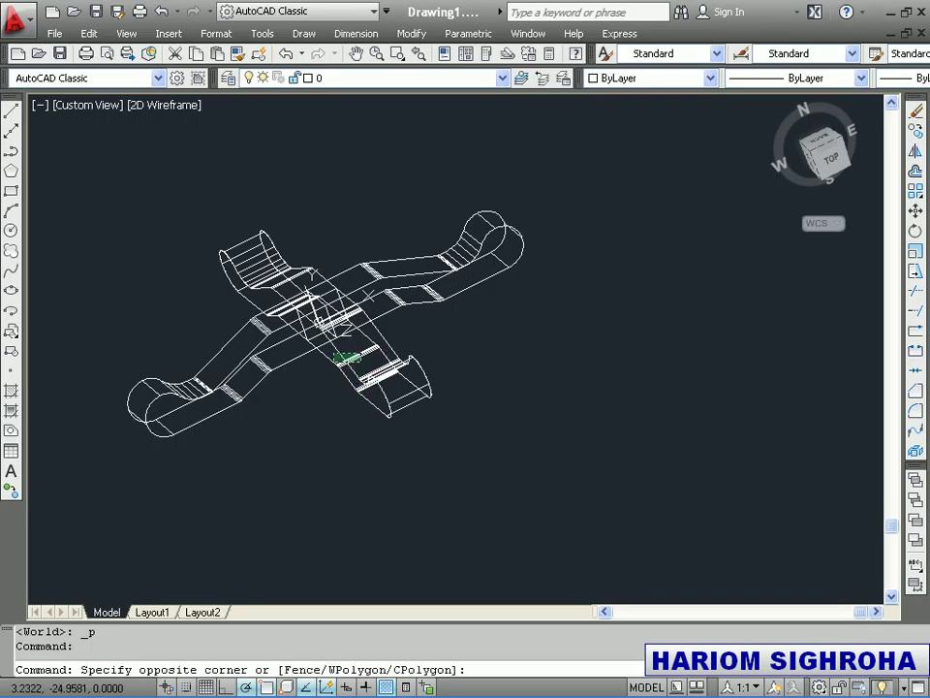
{"action": "left_click", "coordinate": [334, 366]}
{"action": "key", "text": "Escape"}
{"action": "key", "text": "Escape"}
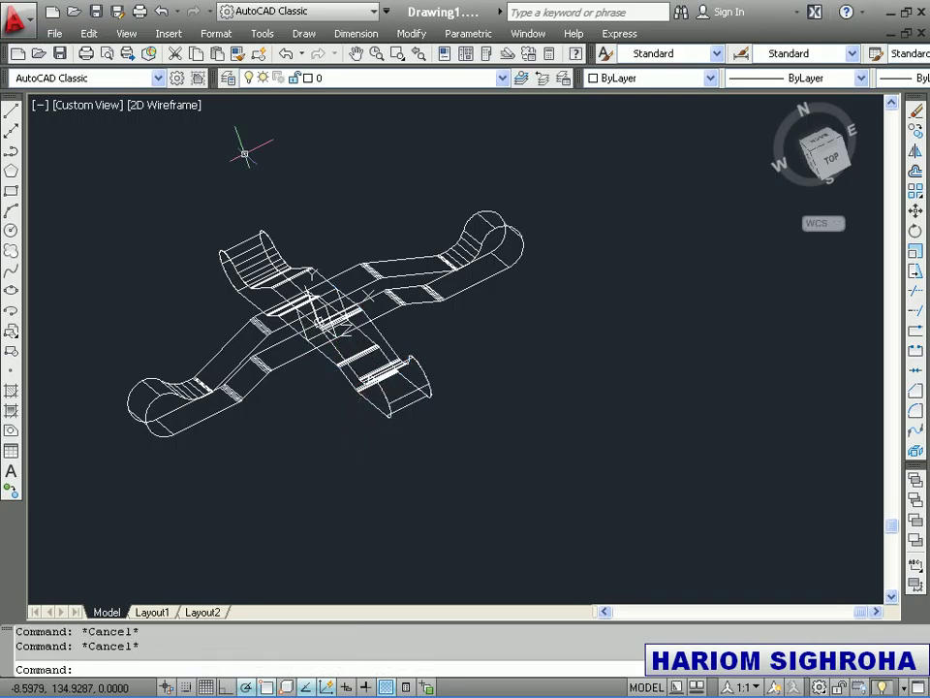
Switch the viewport to Top view, reframe it, and begin a line left of the base.
{"action": "left_click", "coordinate": [115, 112]}
{"action": "left_click", "coordinate": [135, 145]}
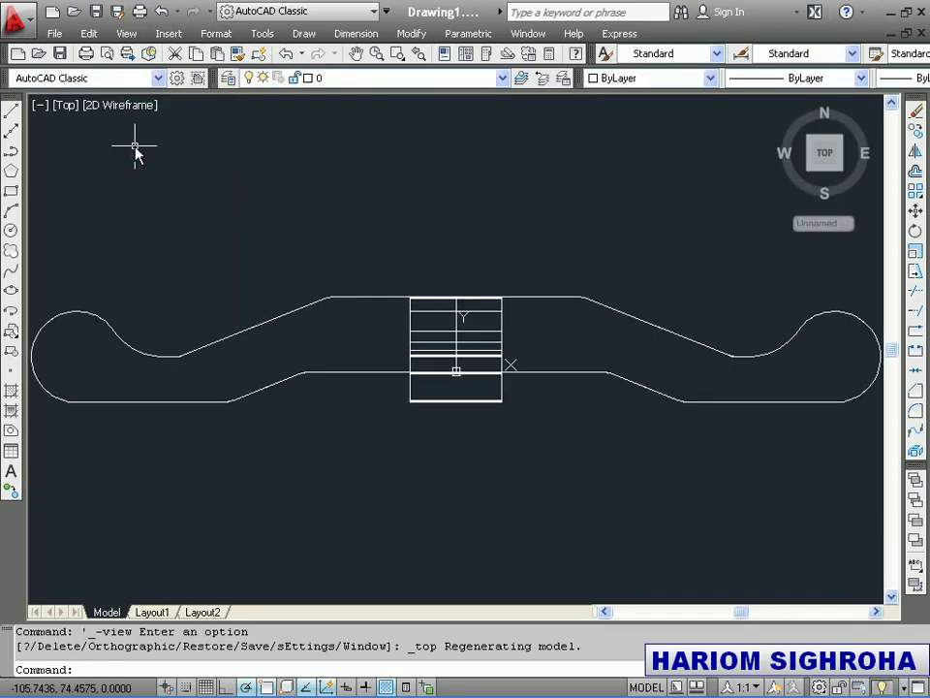
{"action": "scroll", "coordinate": [394, 281], "scroll_direction": "down", "scroll_amount": 2}
{"action": "scroll", "coordinate": [477, 352], "scroll_direction": "down", "scroll_amount": 2}
{"action": "middle_click_drag", "start_coordinate": [478, 353], "coordinate": [362, 465]}
{"action": "scroll", "coordinate": [362, 465], "scroll_direction": "up", "scroll_amount": 1}
{"action": "scroll", "coordinate": [356, 457], "scroll_direction": "up", "scroll_amount": 4}
{"action": "scroll", "coordinate": [350, 450], "scroll_direction": "up", "scroll_amount": 4}
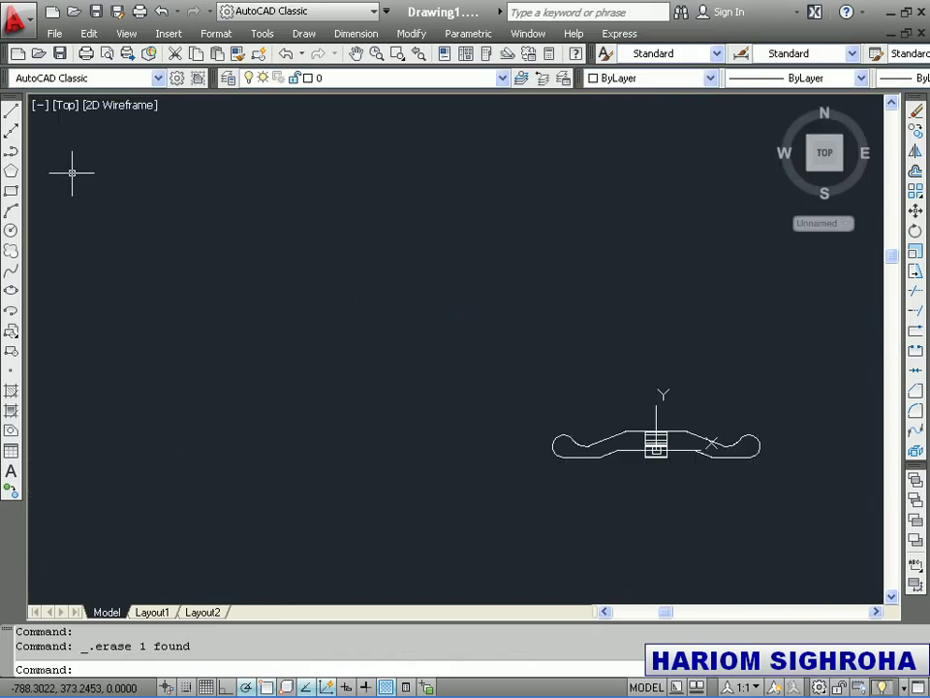
{"action": "left_click", "coordinate": [10, 109]}
{"action": "left_click", "coordinate": [343, 447]}
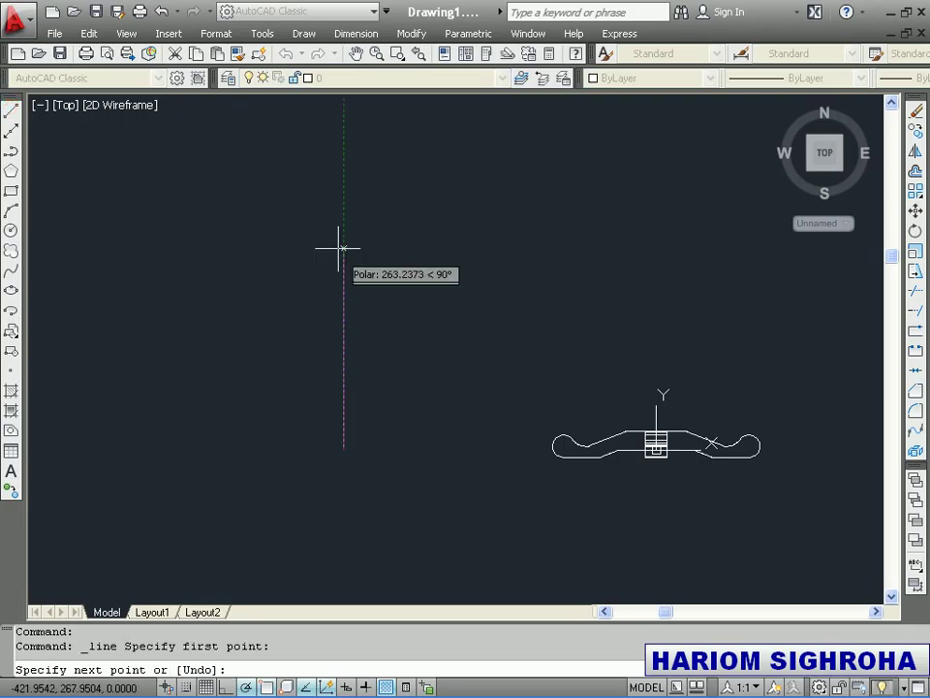
Finish the 200-unit vertical line and add 10-unit leftward segments at its top and bottom.
{"action": "type", "text": "20"}
{"action": "key", "text": "Return"}
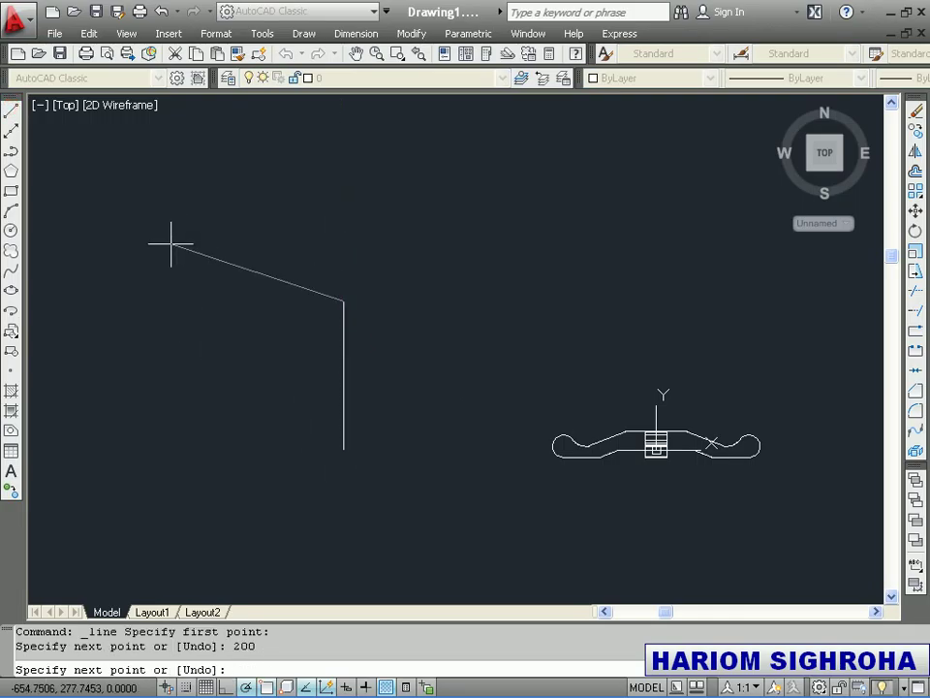
{"action": "key", "text": "Return"}
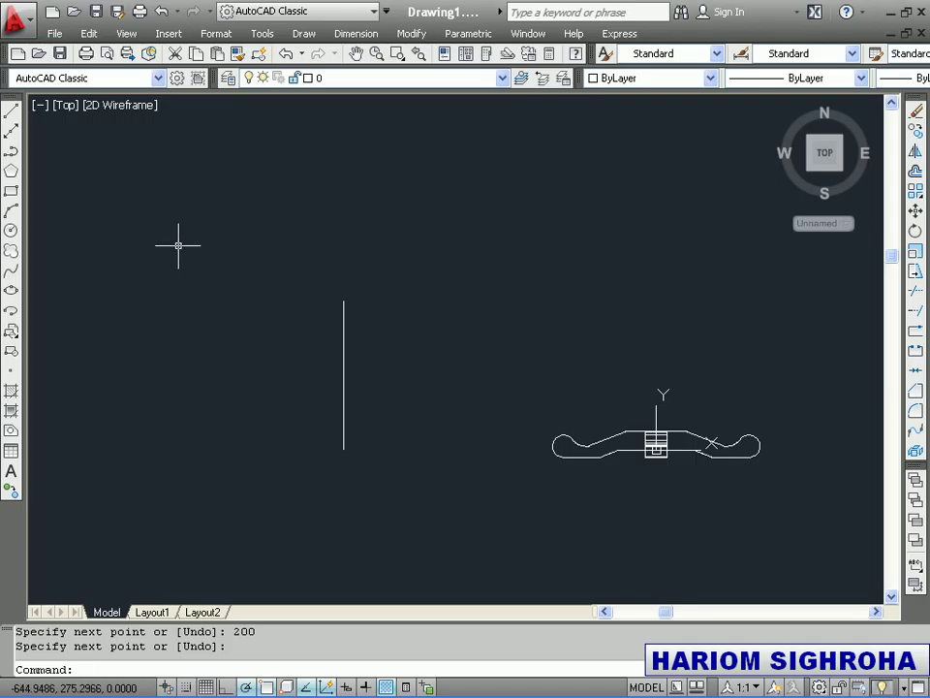
{"action": "left_click", "coordinate": [11, 110]}
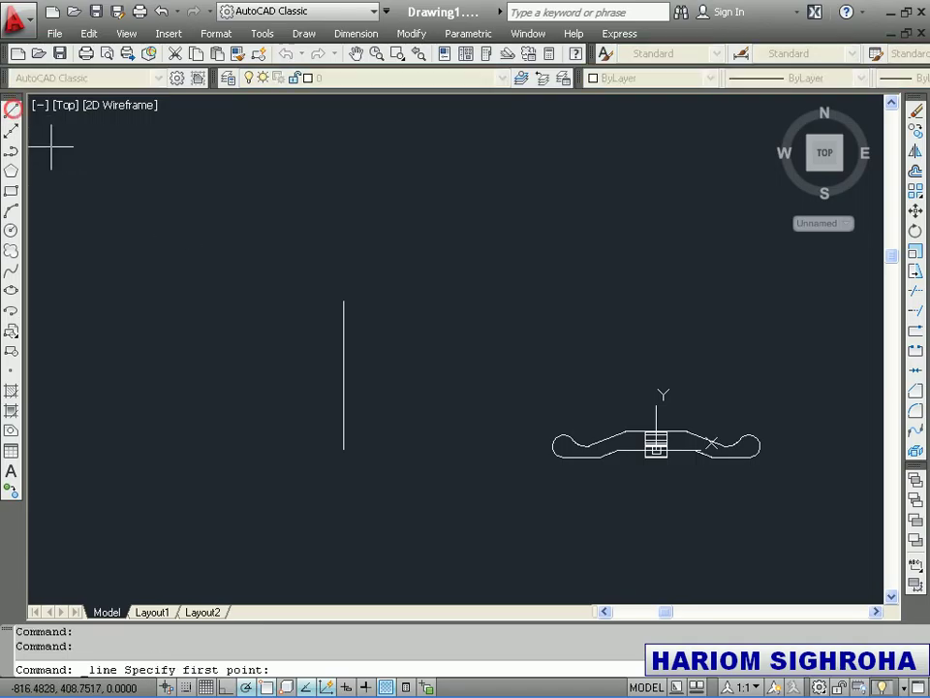
{"action": "left_click", "coordinate": [343, 302]}
{"action": "type", "text": "10"}
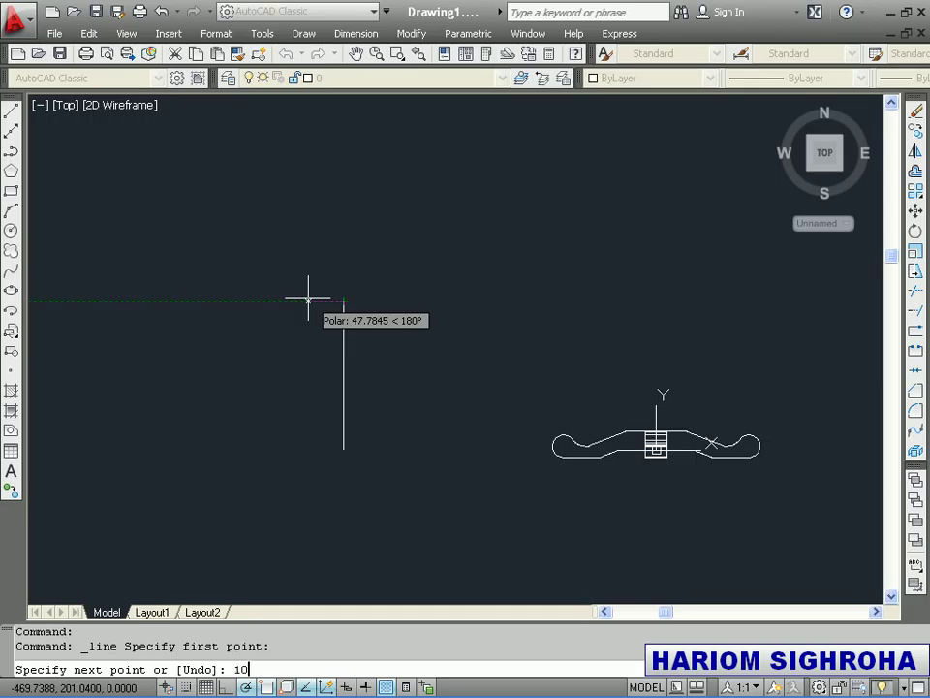
{"action": "key", "text": "Return"}
{"action": "key", "text": "Return"}
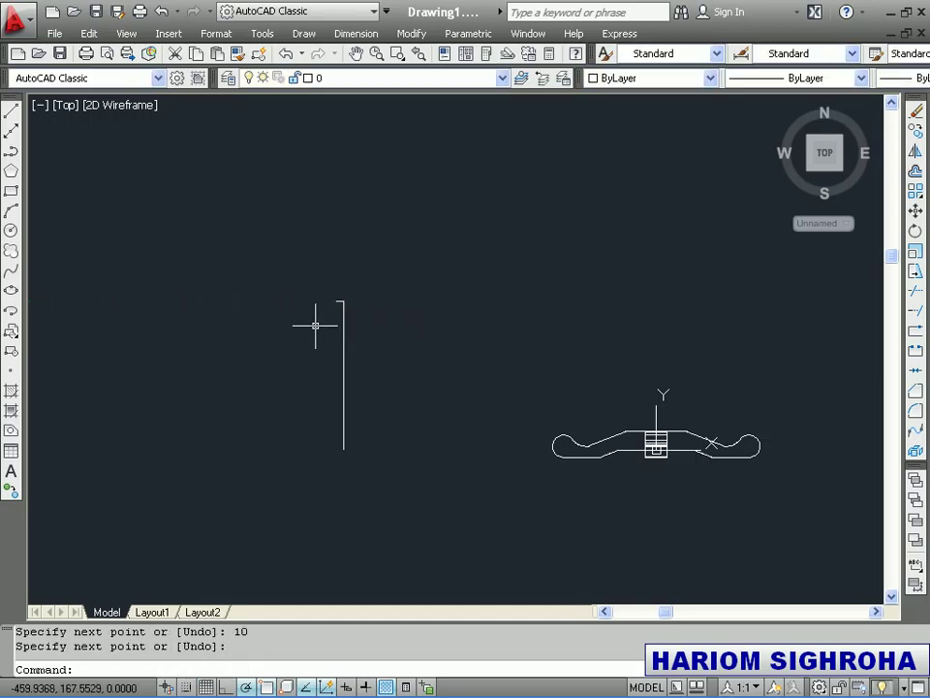
{"action": "type", "text": "L"}
{"action": "key", "text": "Return"}
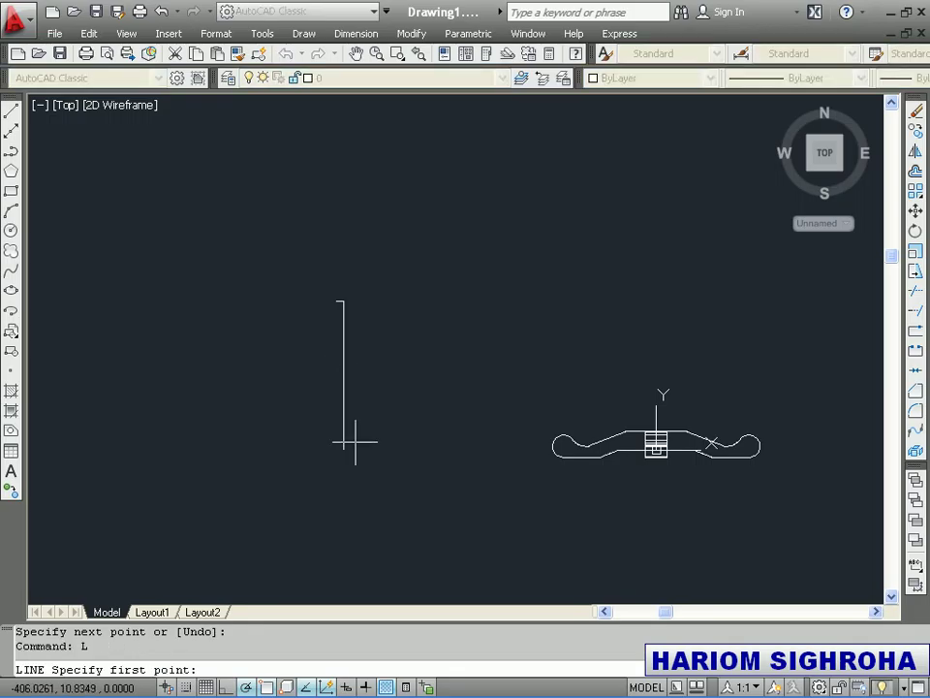
{"action": "left_click", "coordinate": [343, 448]}
{"action": "type", "text": "10"}
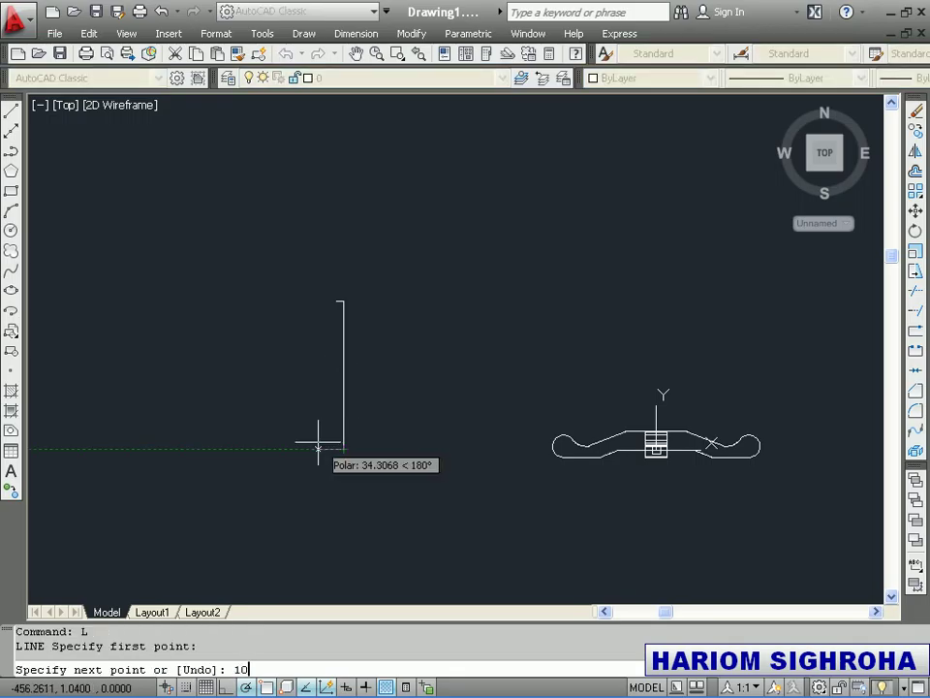
{"action": "key", "text": "Return"}
{"action": "key", "text": "Return"}
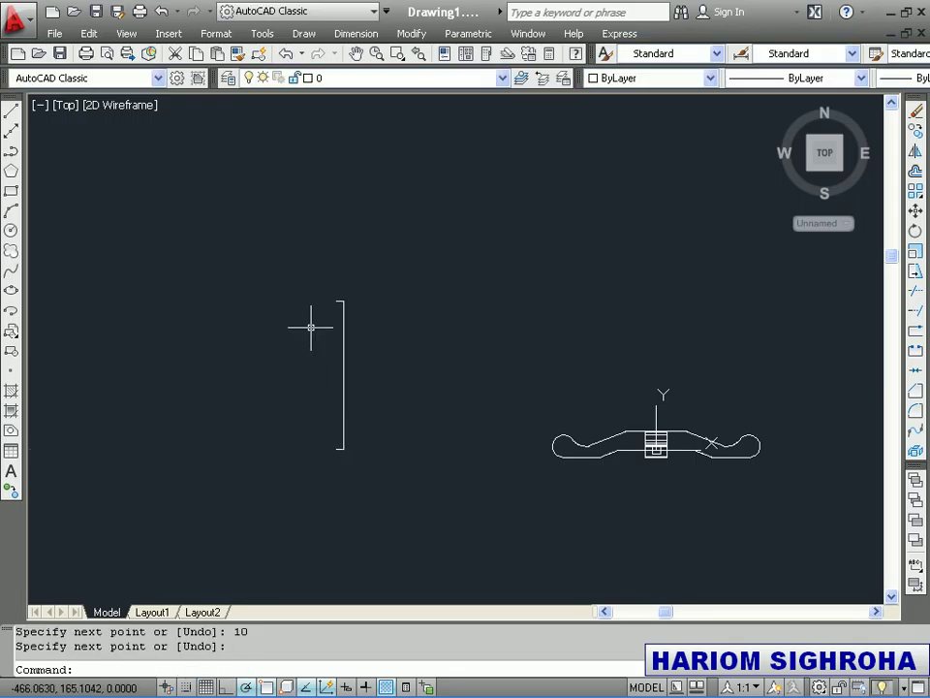
Join the two left ends with a vertical line to close the narrow rectangle.
{"action": "left_click", "coordinate": [11, 112]}
{"action": "left_click", "coordinate": [337, 301]}
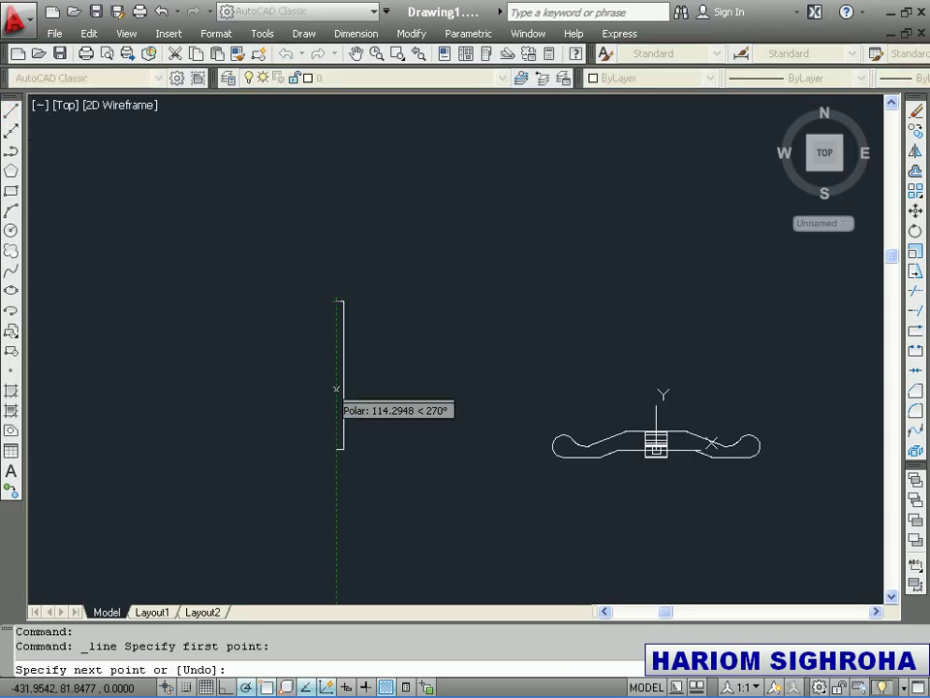
{"action": "left_click", "coordinate": [336, 448]}
{"action": "right_click", "coordinate": [197, 374]}
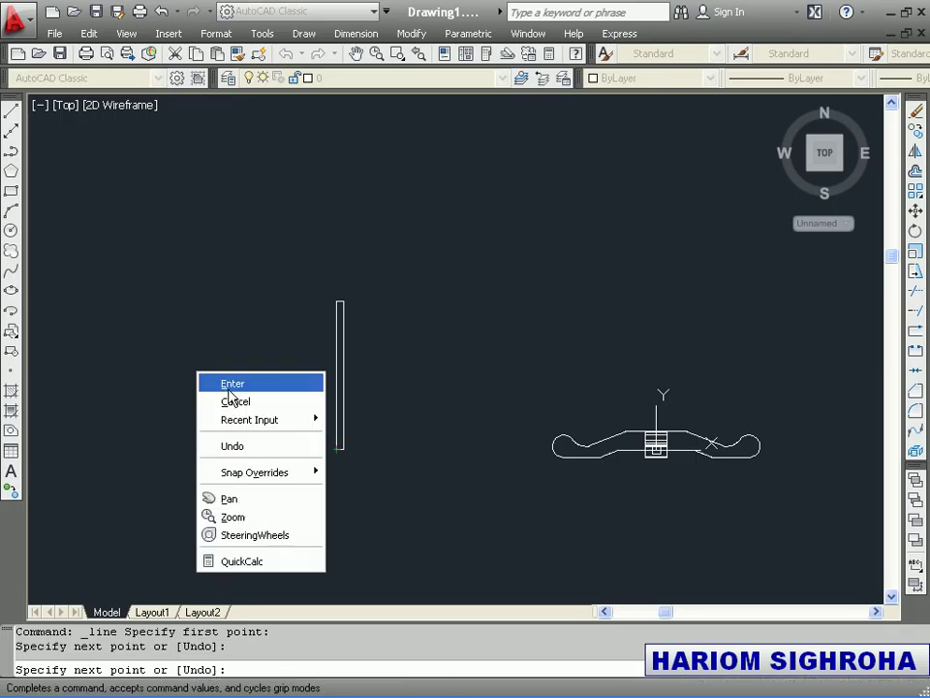
{"action": "left_click", "coordinate": [225, 382]}
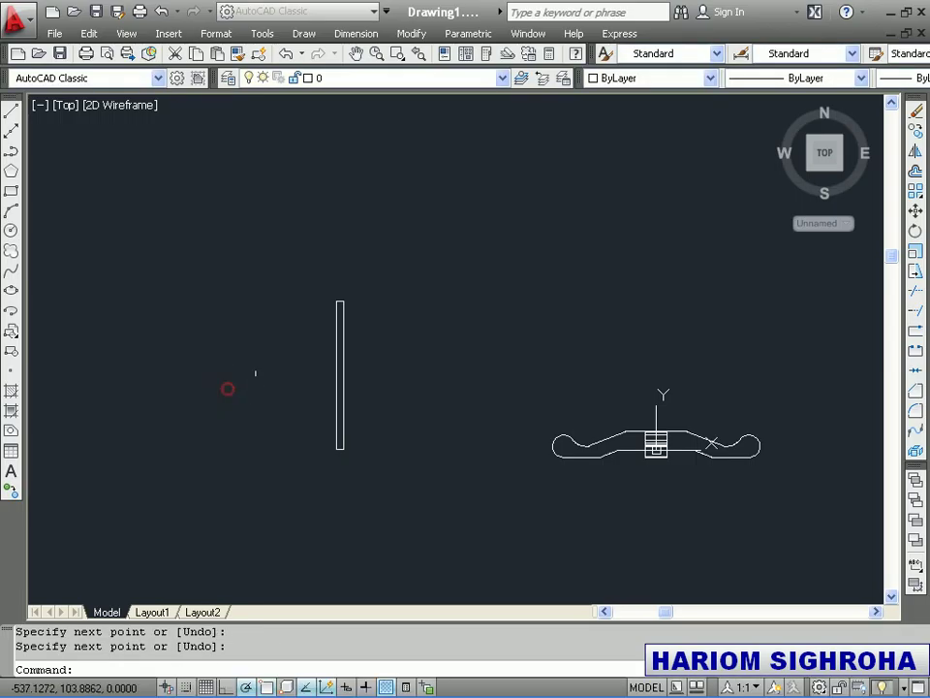
Start a spline at the rectangle's top corner and place a fit point partway down.
{"action": "left_click", "coordinate": [14, 274]}
{"action": "scroll", "coordinate": [248, 349], "scroll_direction": "up", "scroll_amount": 2}
{"action": "scroll", "coordinate": [248, 349], "scroll_direction": "up", "scroll_amount": 3}
{"action": "middle_click_drag", "start_coordinate": [556, 370], "coordinate": [504, 263]}
{"action": "scroll", "coordinate": [505, 265], "scroll_direction": "down", "scroll_amount": 2}
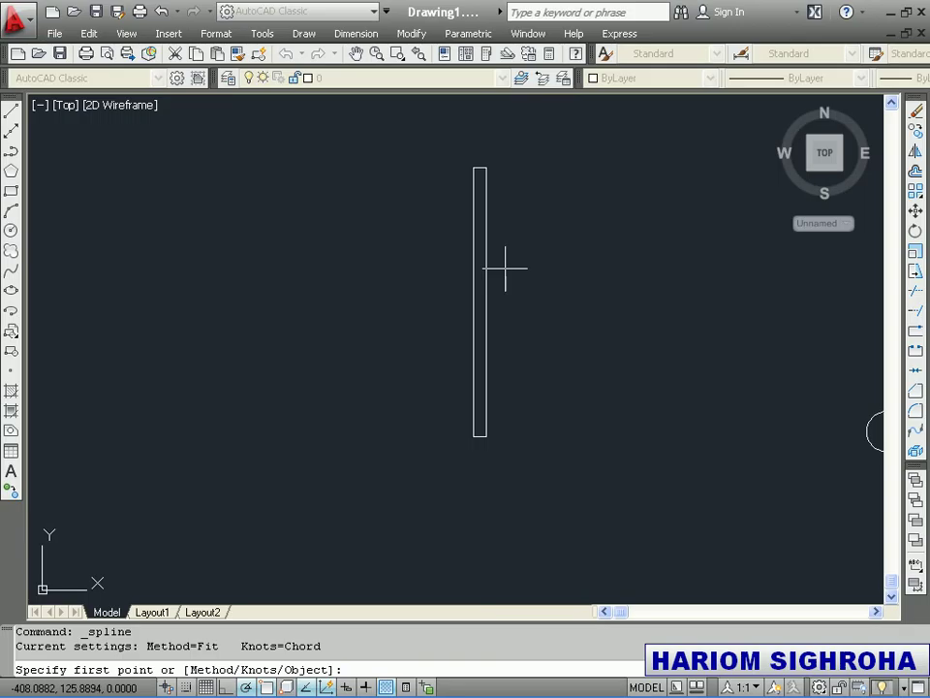
{"action": "left_click", "coordinate": [471, 171]}
{"action": "scroll", "coordinate": [476, 237], "scroll_direction": "up", "scroll_amount": 2}
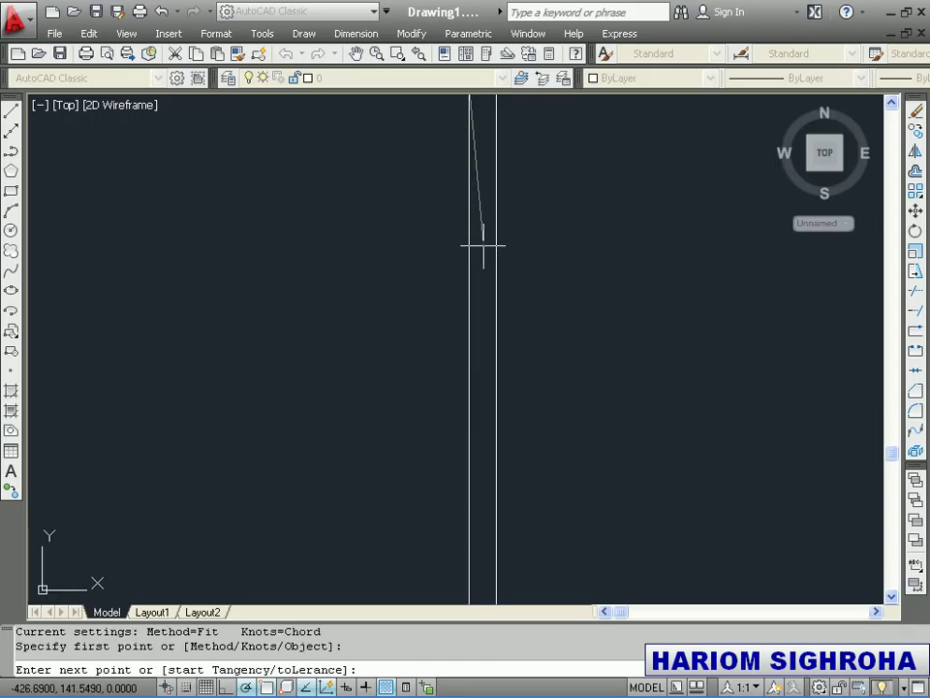
{"action": "left_click", "coordinate": [483, 247]}
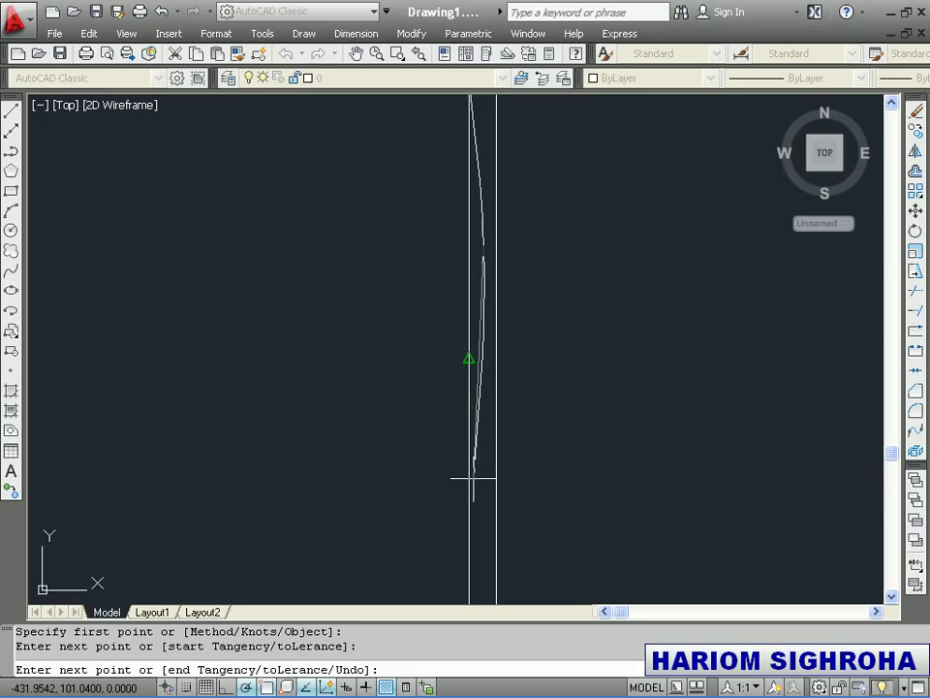
With OSNAP off, add fit points lower down and finish the wavy spline near the bottom.
{"action": "middle_click_drag", "start_coordinate": [471, 478], "coordinate": [434, 296]}
{"action": "scroll", "coordinate": [433, 323], "scroll_direction": "up", "scroll_amount": 2}
{"action": "scroll", "coordinate": [433, 322], "scroll_direction": "up", "scroll_amount": 2}
{"action": "scroll", "coordinate": [433, 291], "scroll_direction": "up", "scroll_amount": 2}
{"action": "scroll", "coordinate": [433, 253], "scroll_direction": "down", "scroll_amount": 5}
{"action": "middle_click_drag", "start_coordinate": [432, 234], "coordinate": [417, 489]}
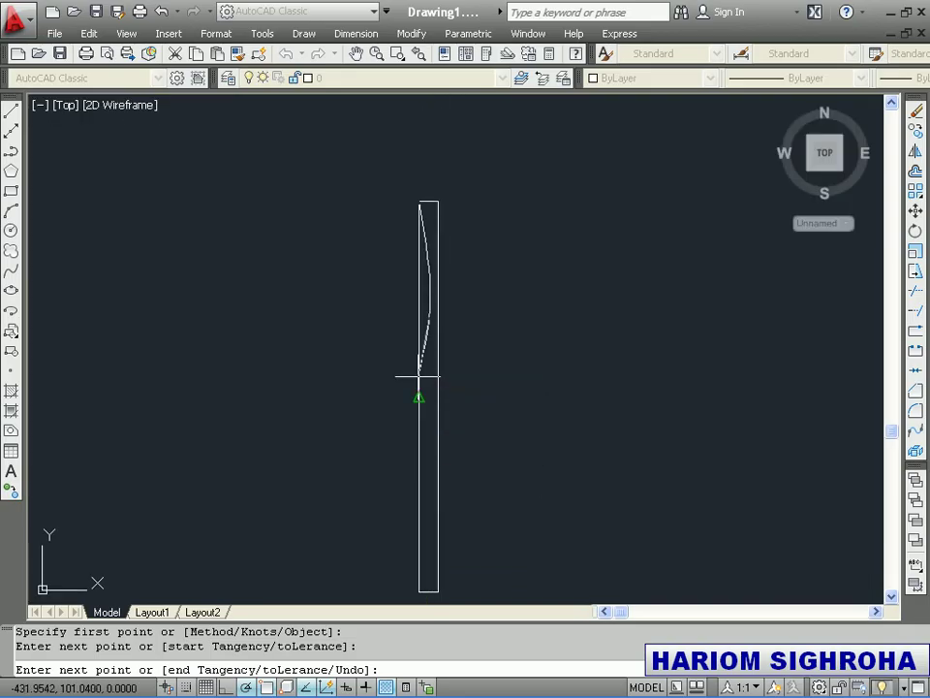
{"action": "left_click", "coordinate": [265, 688]}
{"action": "scroll", "coordinate": [419, 367], "scroll_direction": "up", "scroll_amount": 2}
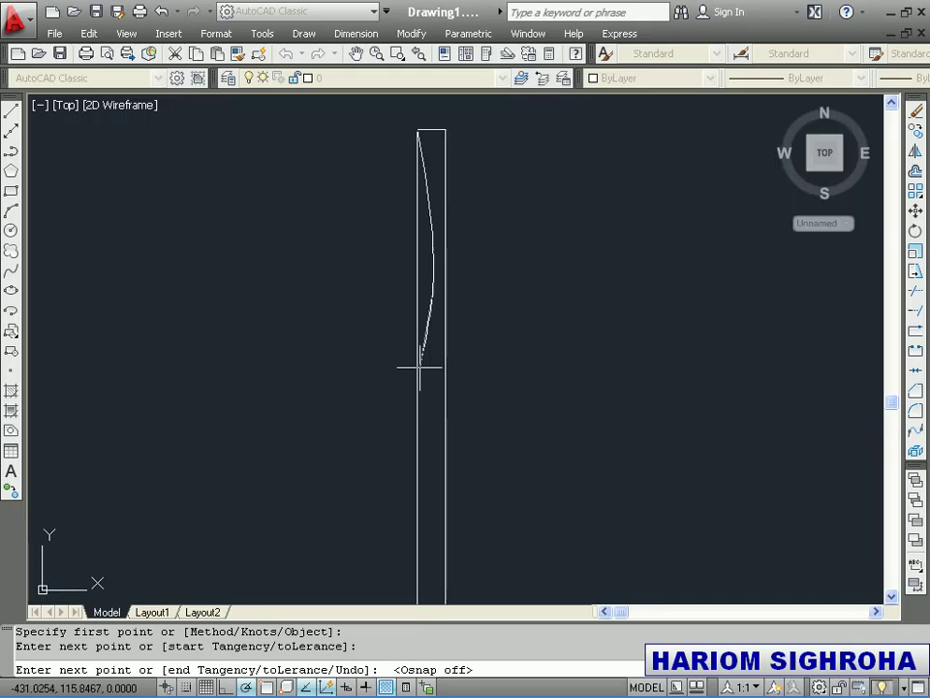
{"action": "left_click", "coordinate": [419, 368]}
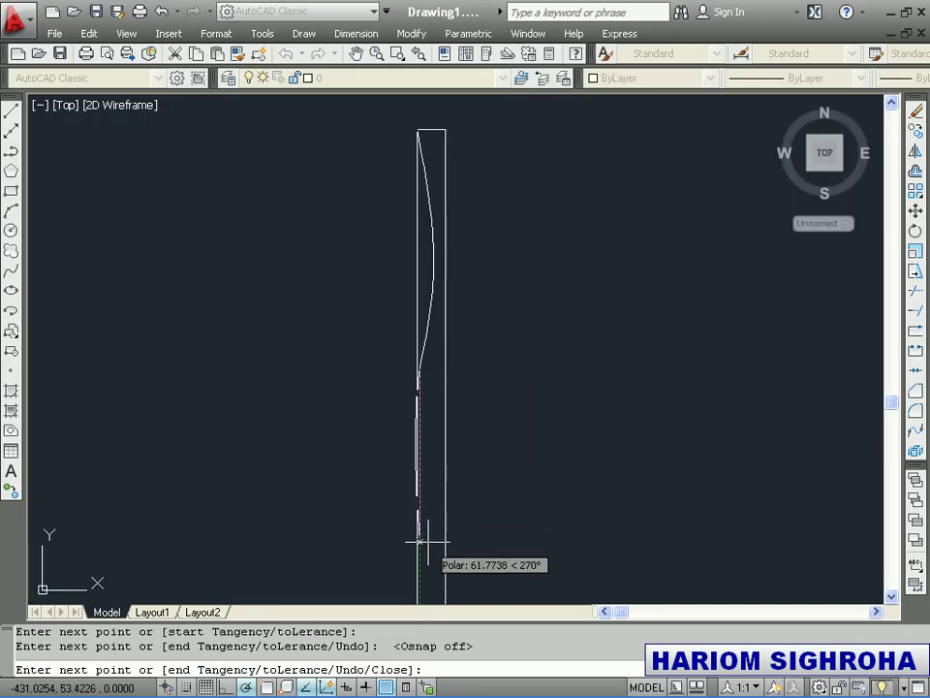
{"action": "middle_click_drag", "start_coordinate": [429, 548], "coordinate": [397, 389]}
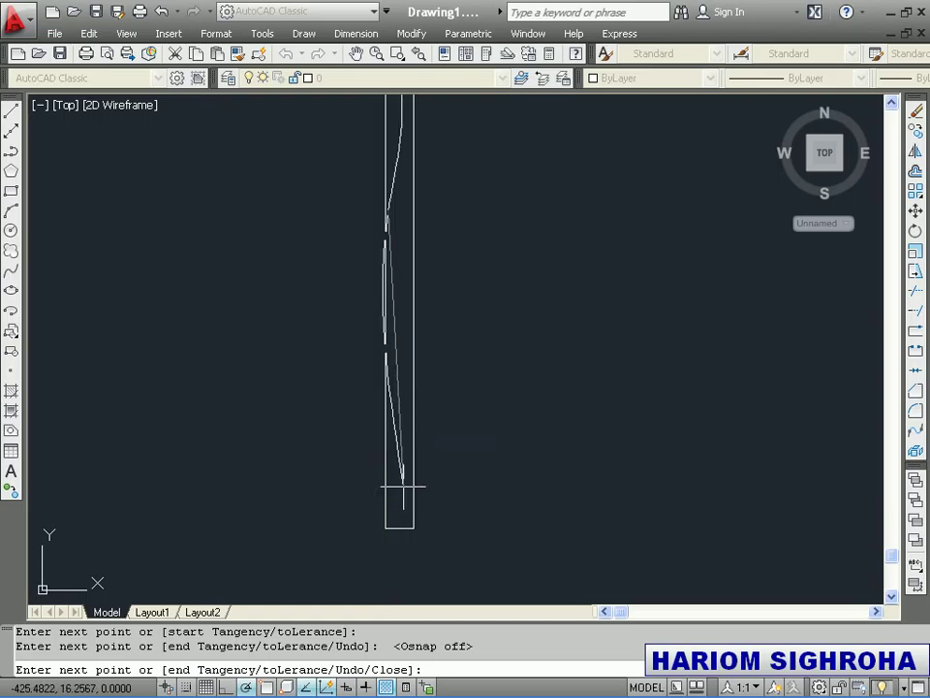
{"action": "left_click", "coordinate": [404, 486]}
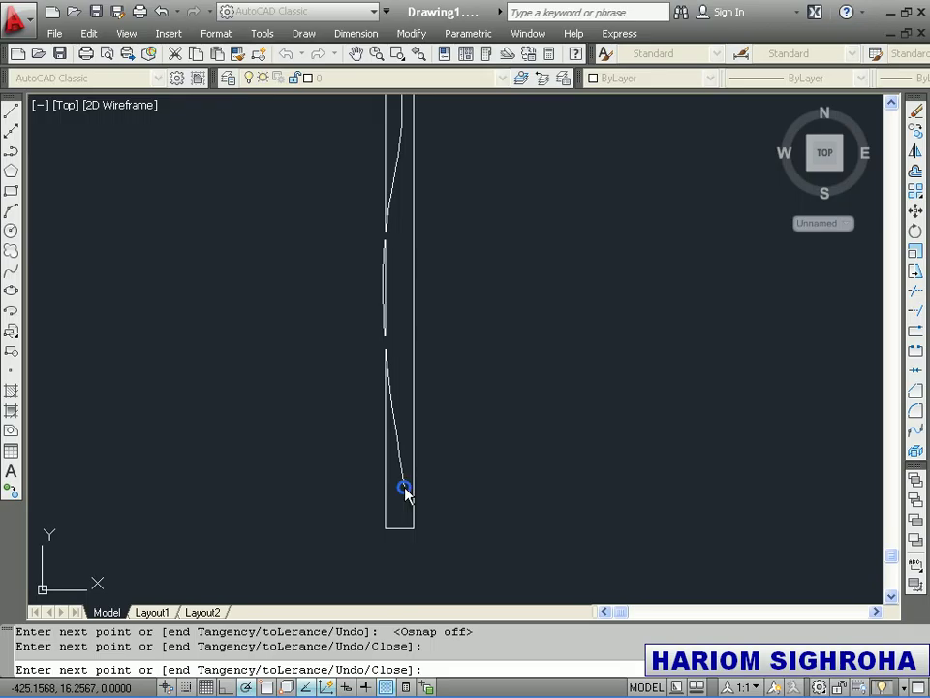
{"action": "right_click", "coordinate": [404, 486]}
{"action": "left_click", "coordinate": [433, 244]}
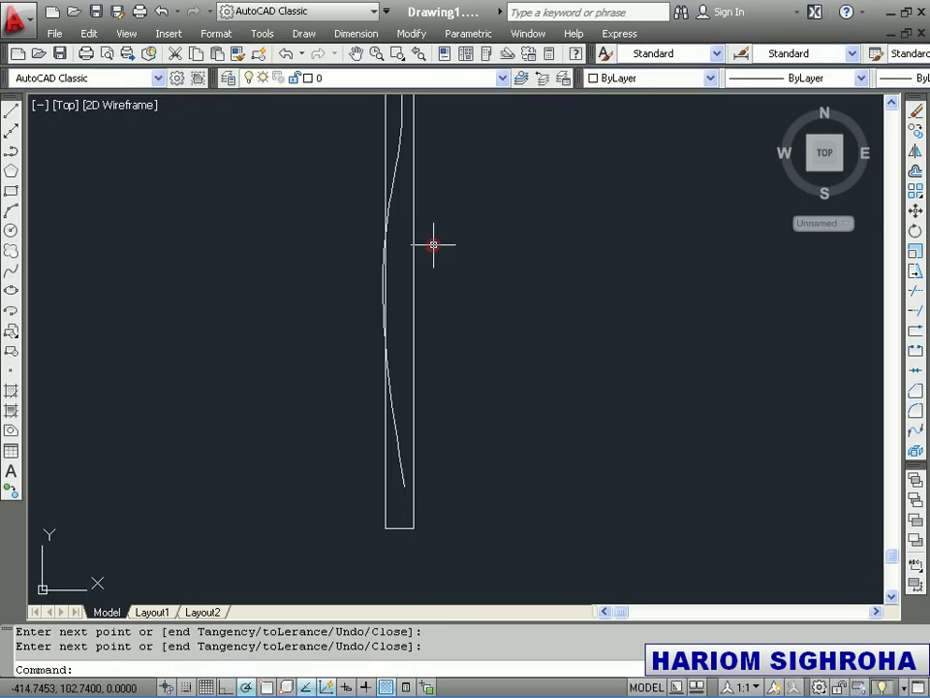
With OSNAP back on, draw a line from the spline's lower end to the left edge.
{"action": "left_click", "coordinate": [12, 113]}
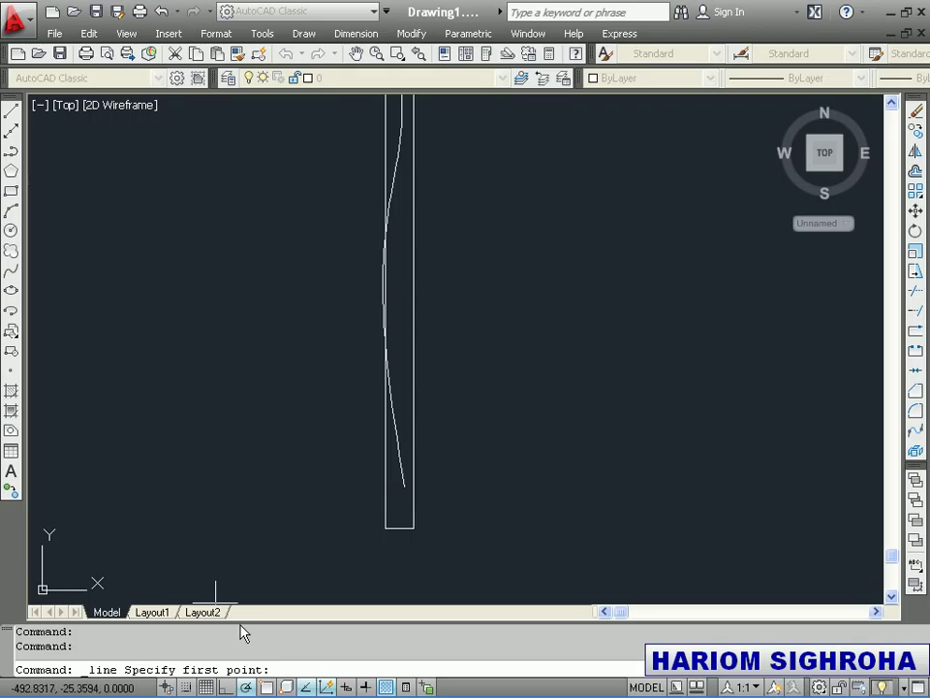
{"action": "left_click", "coordinate": [266, 686]}
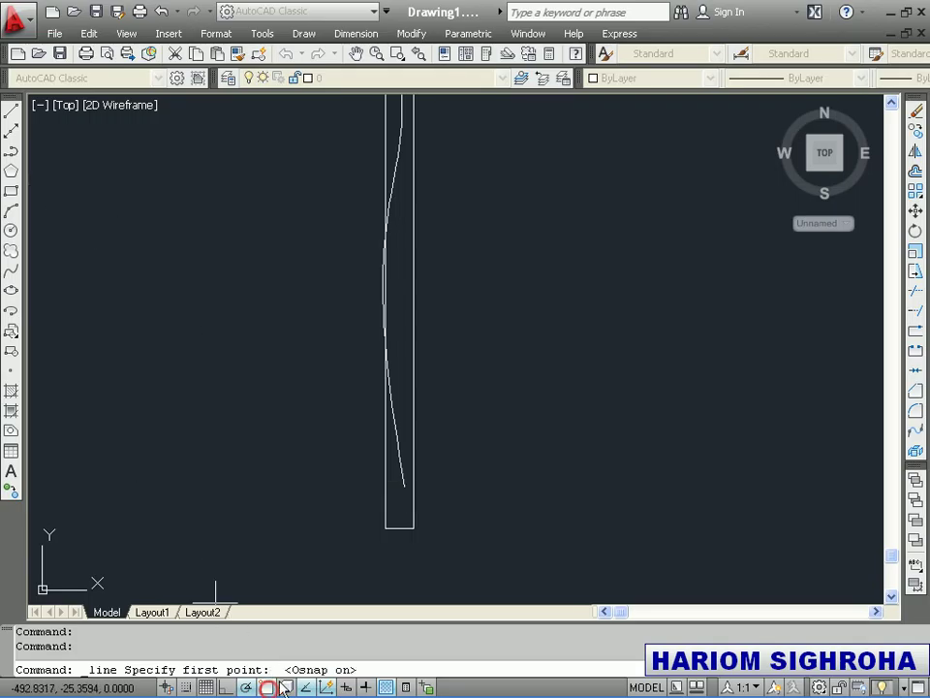
{"action": "left_click", "coordinate": [404, 485]}
{"action": "left_click", "coordinate": [385, 485]}
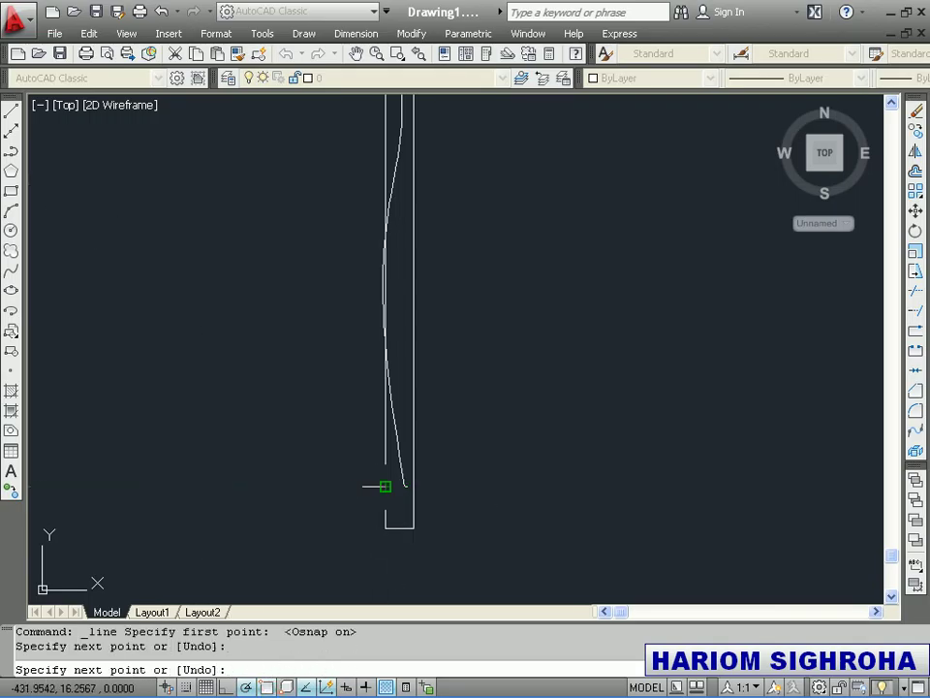
{"action": "right_click", "coordinate": [384, 487]}
{"action": "left_click", "coordinate": [407, 499]}
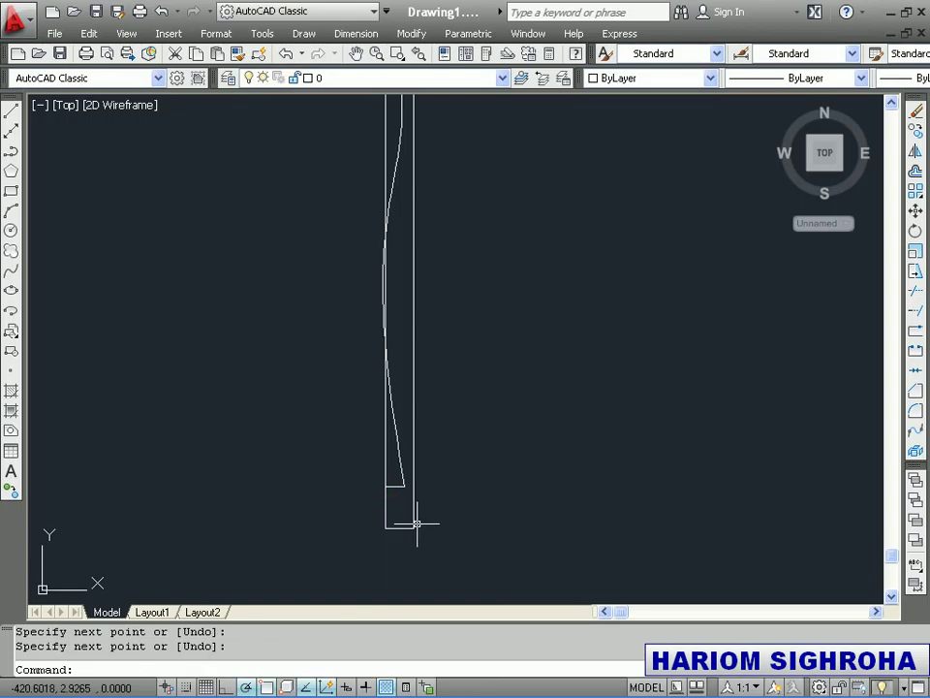
Erase the rectangle's straight left edge.
{"action": "scroll", "coordinate": [427, 523], "scroll_direction": "down", "scroll_amount": 2}
{"action": "scroll", "coordinate": [425, 519], "scroll_direction": "down", "scroll_amount": 2}
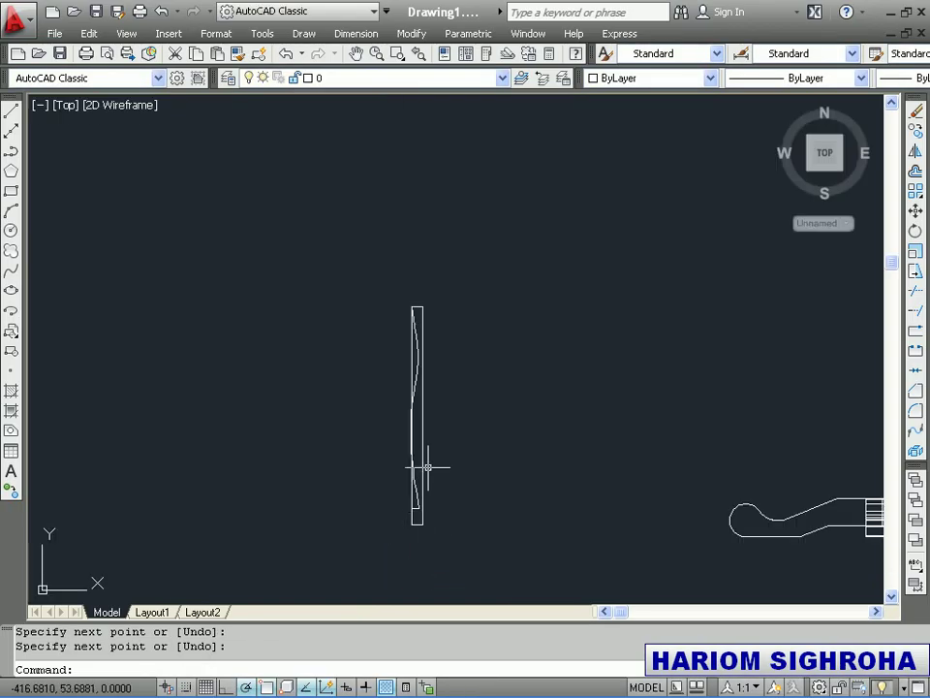
{"action": "left_click", "coordinate": [407, 348]}
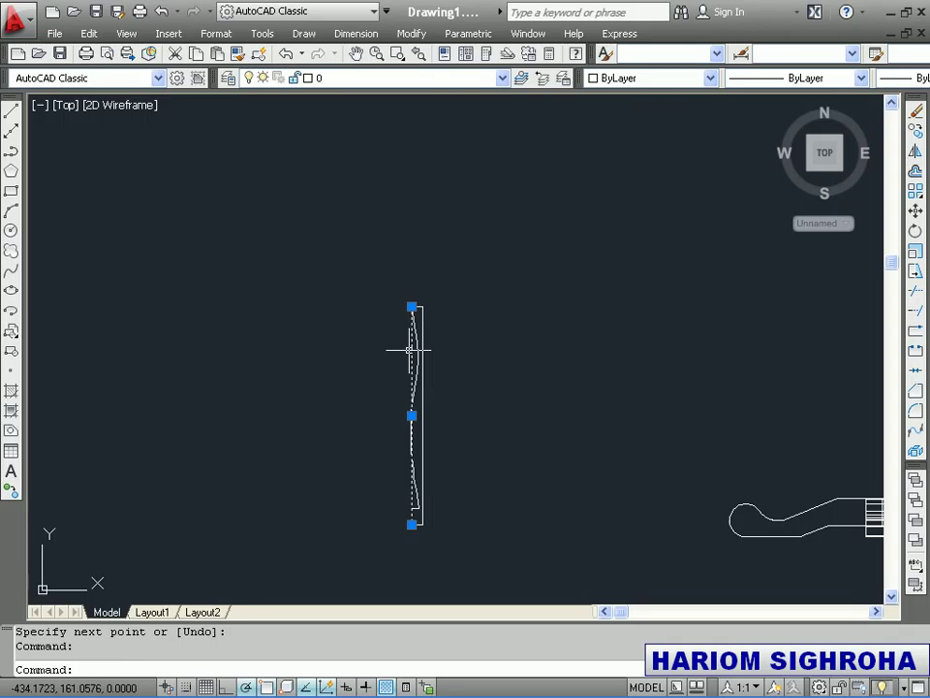
{"action": "key", "text": "Delete"}
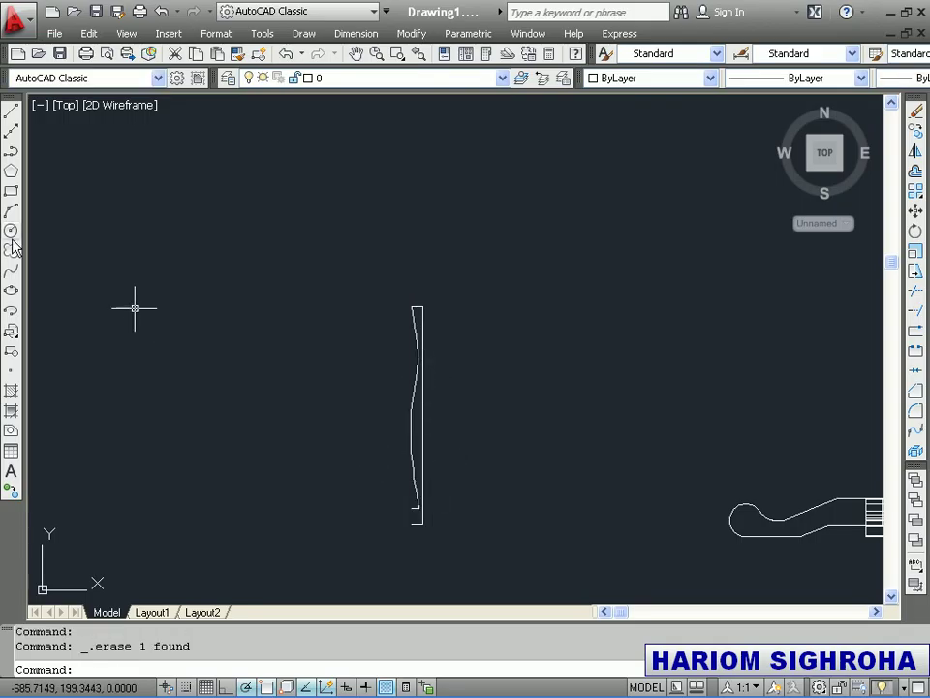
Draw a closing line from the lower connector down to the bottom edge's left end.
{"action": "left_click", "coordinate": [11, 109]}
{"action": "scroll", "coordinate": [404, 518], "scroll_direction": "up", "scroll_amount": 4}
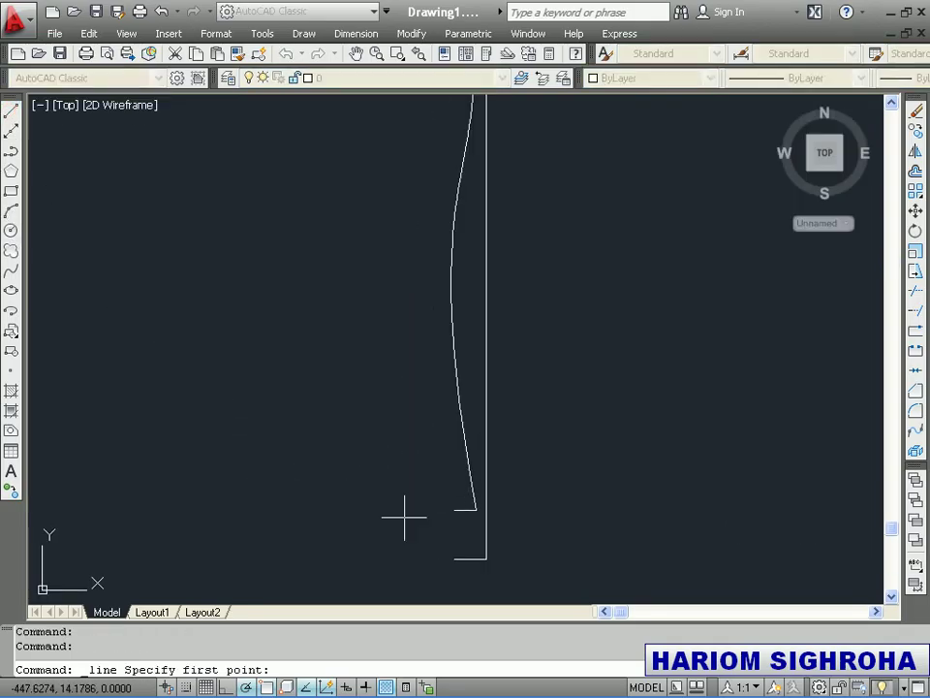
{"action": "left_click", "coordinate": [454, 509]}
{"action": "left_click", "coordinate": [455, 558]}
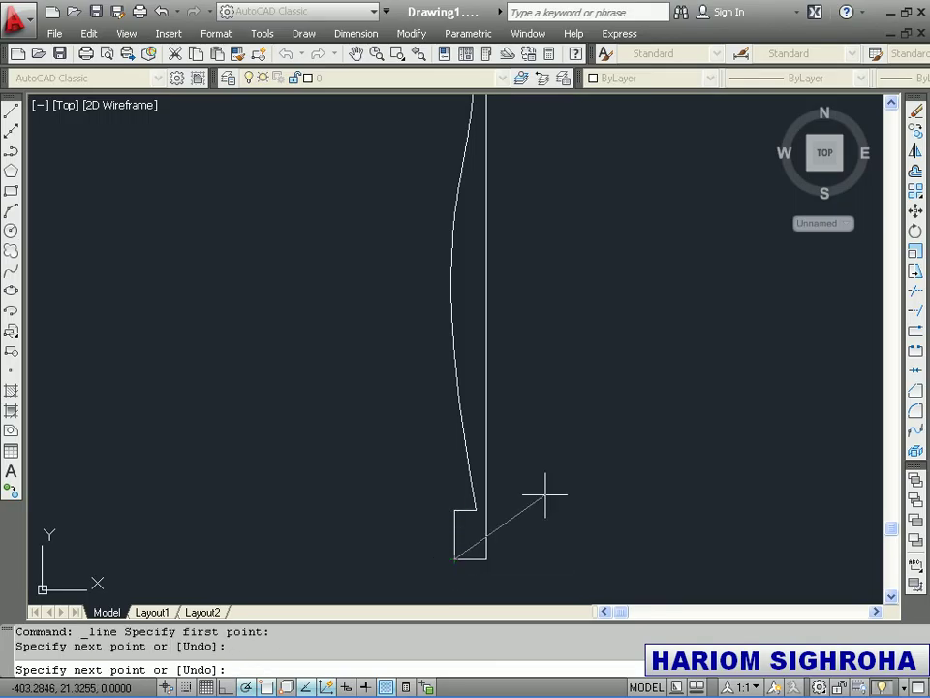
{"action": "right_click", "coordinate": [545, 496]}
{"action": "left_click", "coordinate": [581, 507]}
Reframe the view around the finished profile and inspect its straight right edge.
{"action": "scroll", "coordinate": [560, 497], "scroll_direction": "down", "scroll_amount": 1}
{"action": "scroll", "coordinate": [552, 506], "scroll_direction": "down", "scroll_amount": 2}
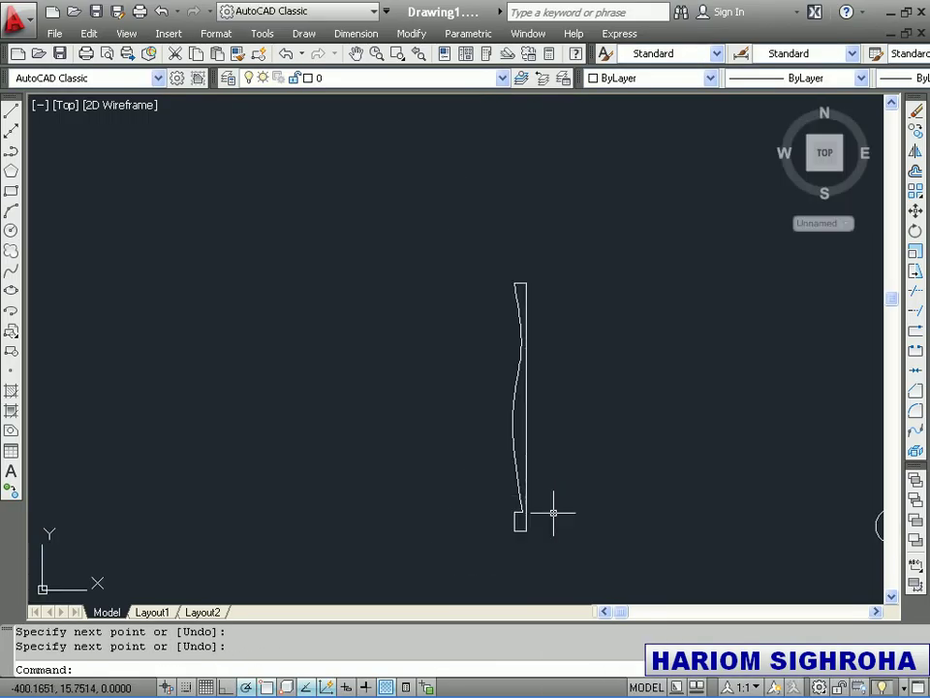
{"action": "middle_click_drag", "start_coordinate": [552, 507], "coordinate": [357, 512]}
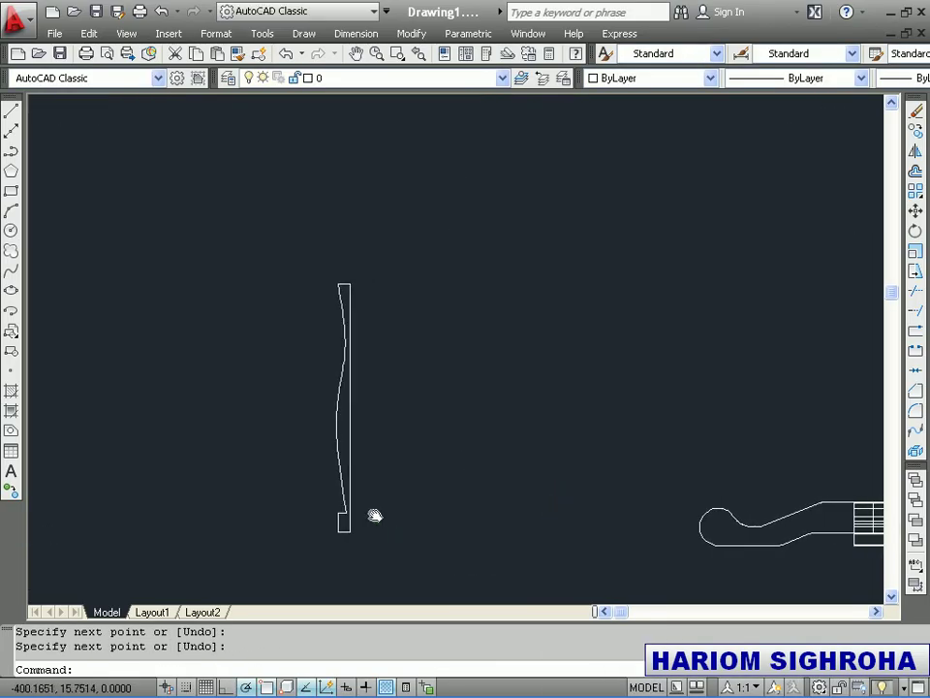
{"action": "left_click", "coordinate": [333, 445]}
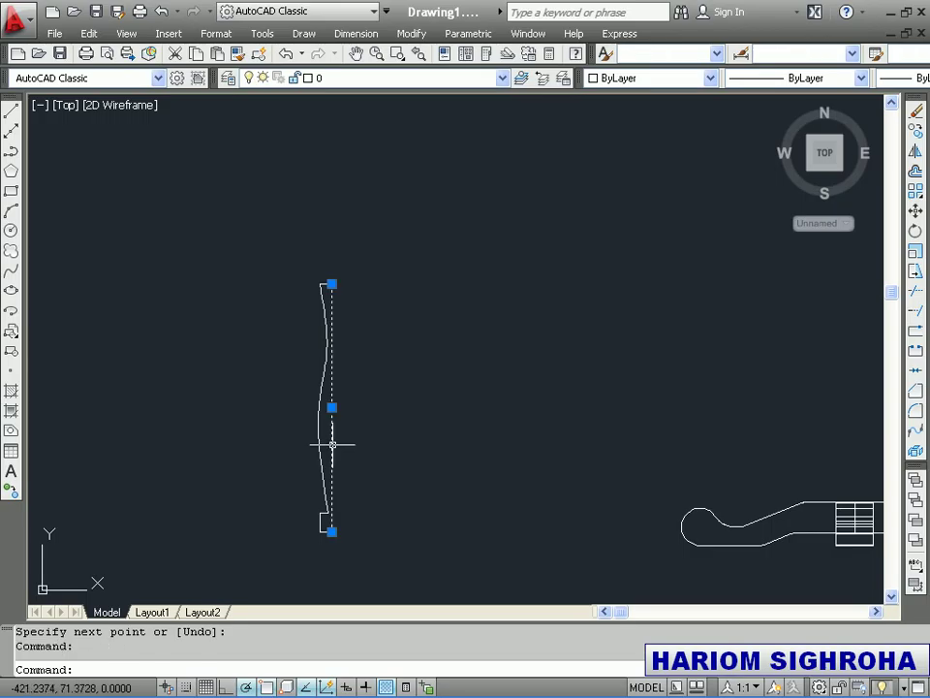
{"action": "key", "text": "Escape"}
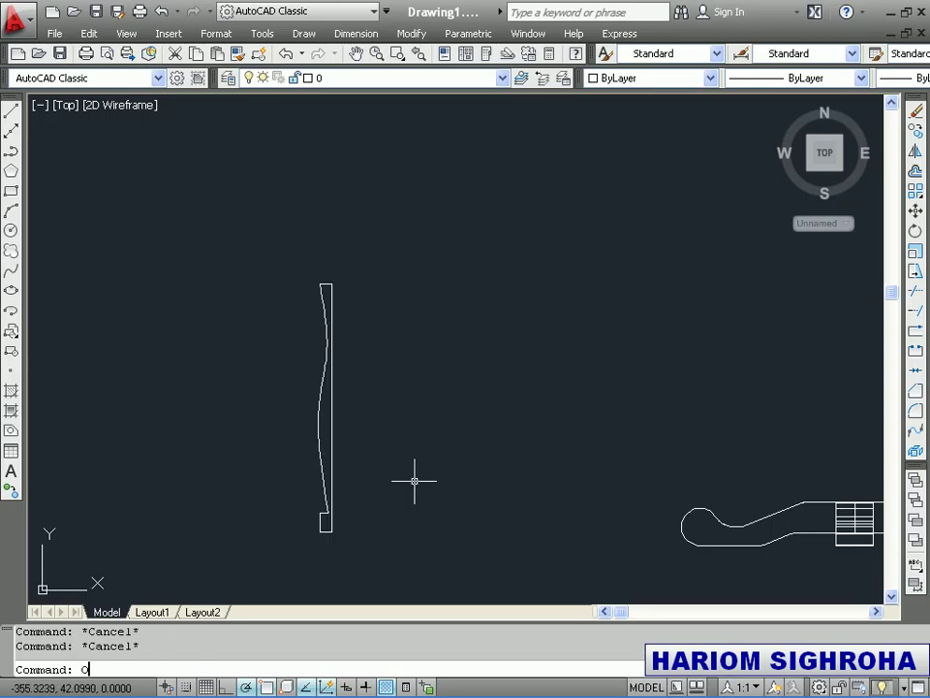
Offset the profile's right edge 5 units and erase the old edge and short bottom segment.
{"action": "key", "text": "Return"}
{"action": "type", "text": "5"}
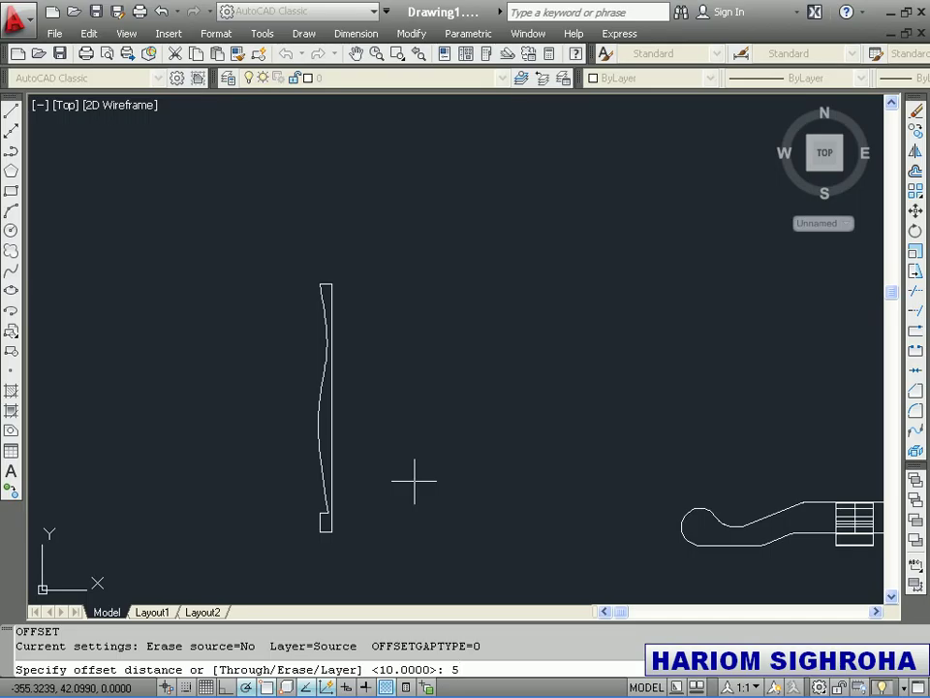
{"action": "key", "text": "Return"}
{"action": "left_click", "coordinate": [332, 455]}
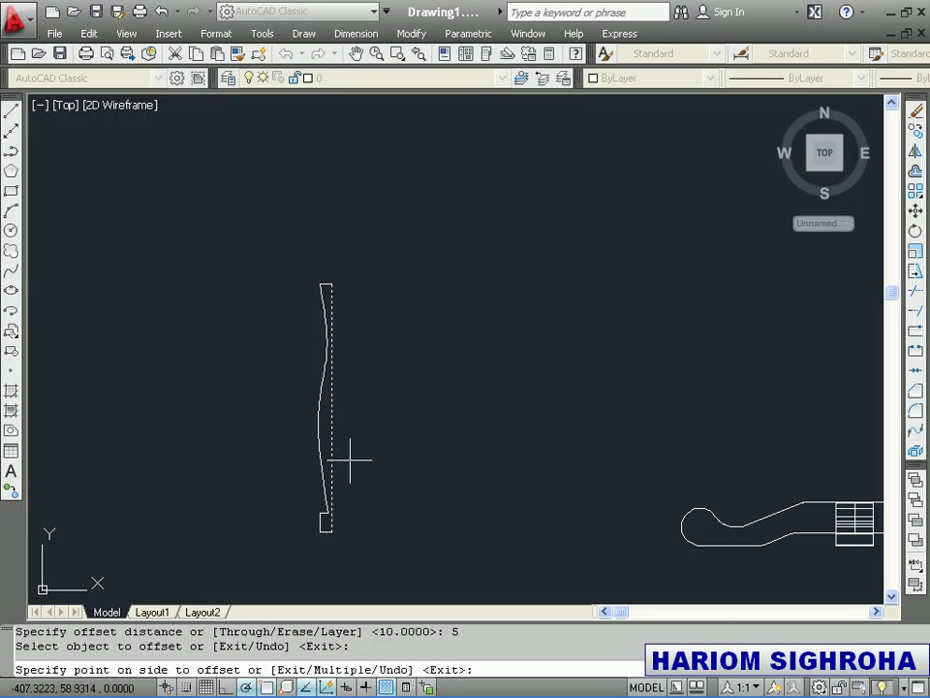
{"action": "left_click", "coordinate": [351, 460]}
{"action": "key", "text": "Return"}
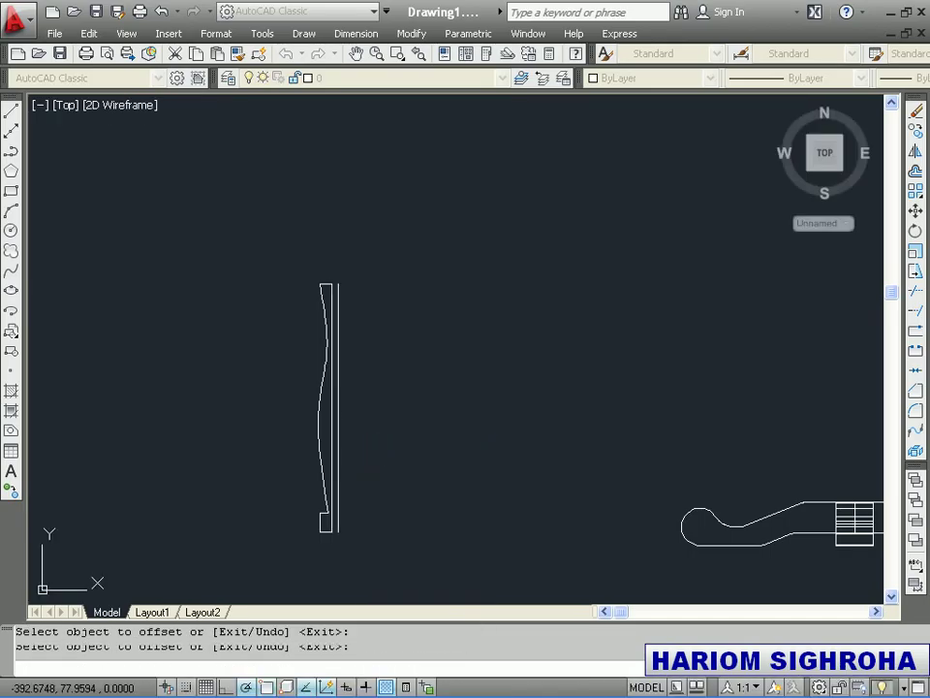
{"action": "left_click", "coordinate": [331, 448]}
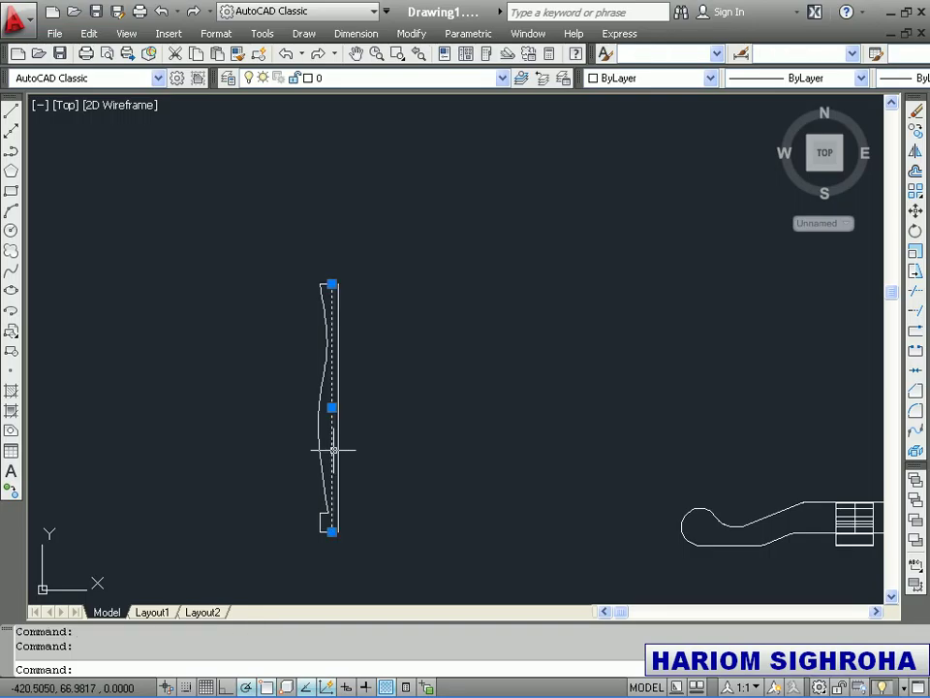
{"action": "key", "text": "Delete"}
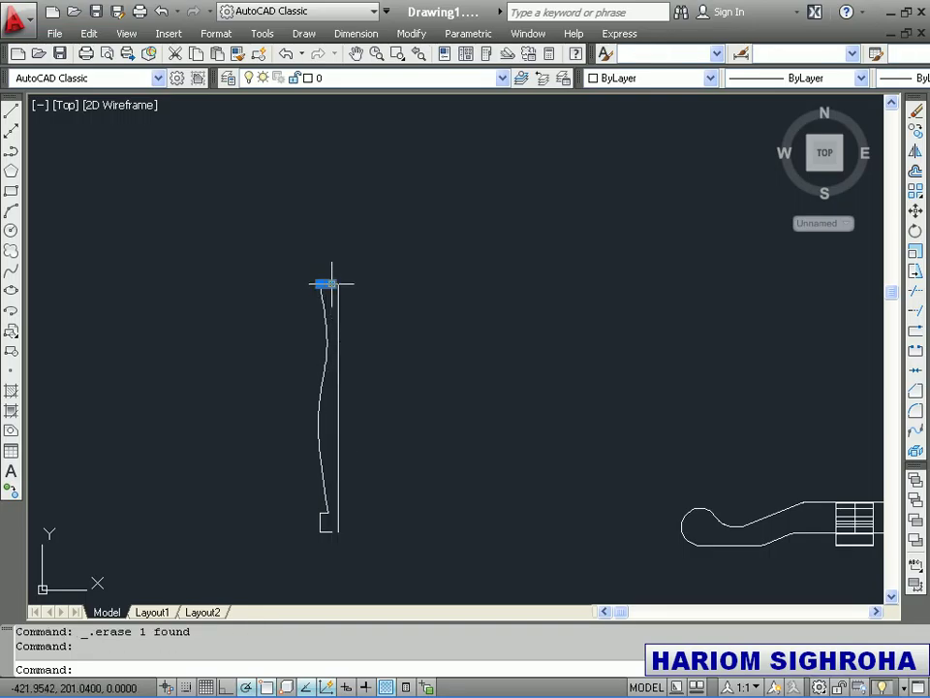
{"action": "left_click", "coordinate": [327, 531]}
{"action": "key", "text": "Delete"}
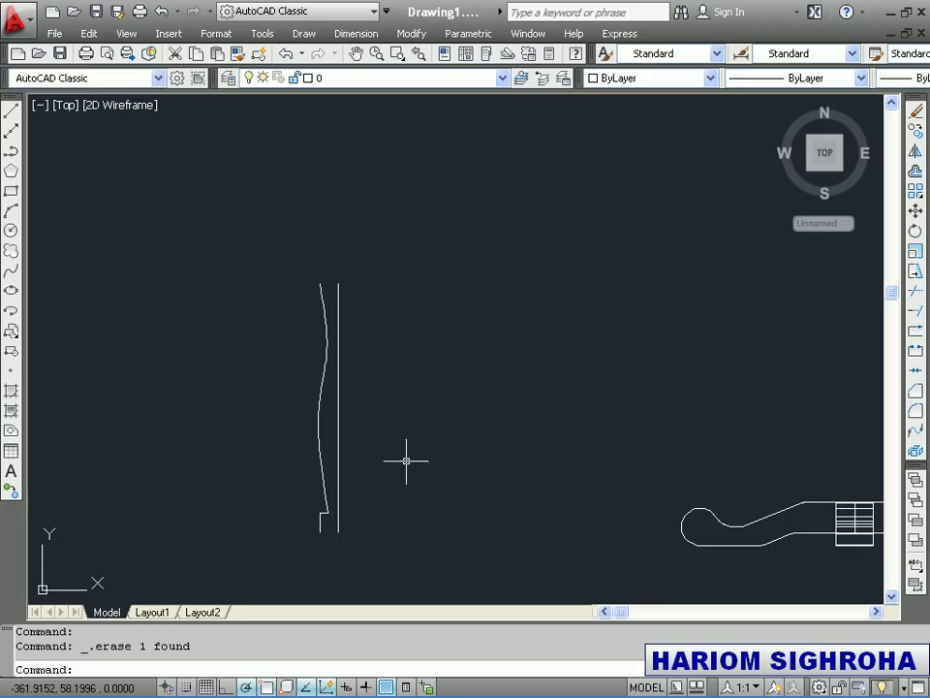
Draw cap lines closing the profile's top and bottom to the offset edge.
{"action": "left_click", "coordinate": [8, 113]}
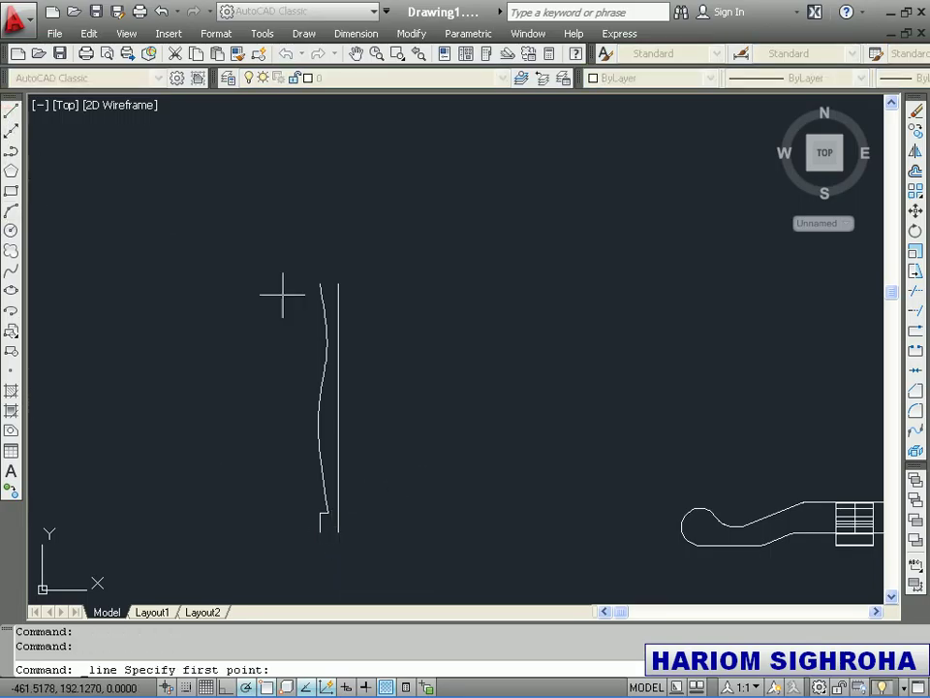
{"action": "left_click", "coordinate": [319, 284]}
{"action": "left_click", "coordinate": [338, 282]}
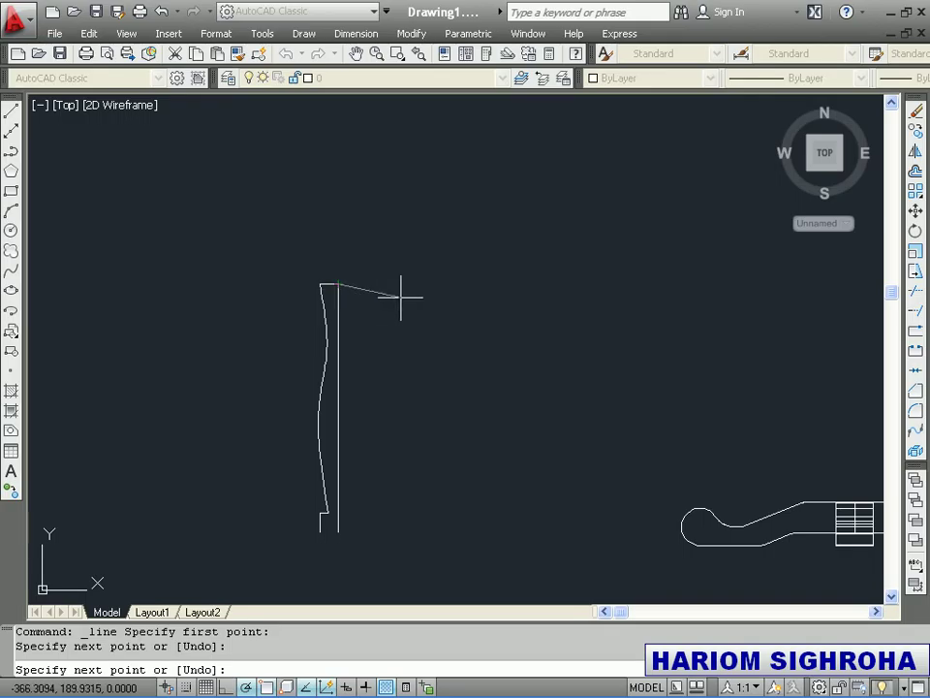
{"action": "key", "text": "Return"}
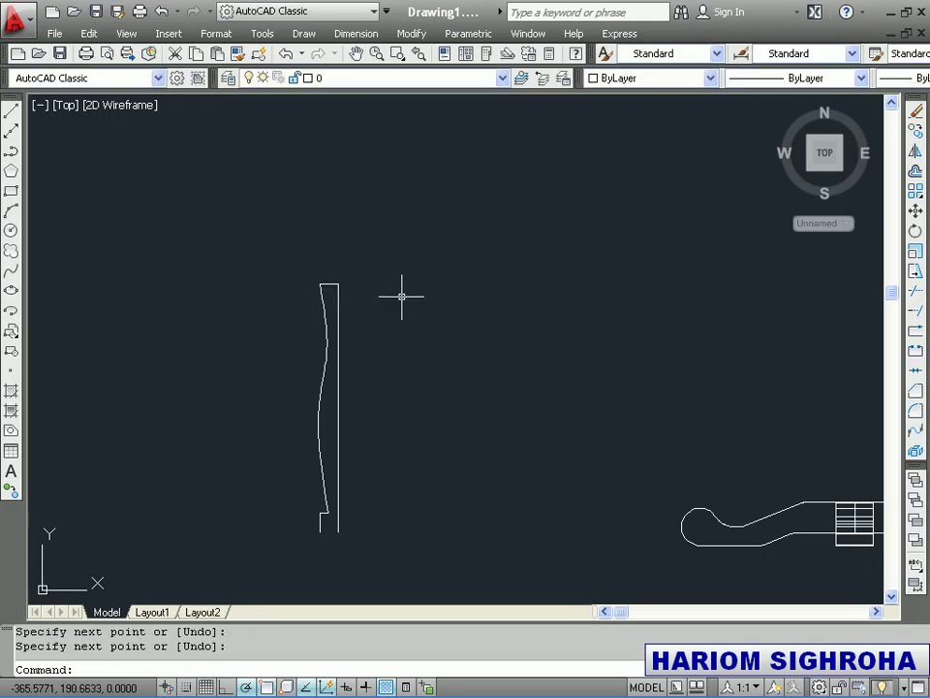
{"action": "key", "text": "Return"}
{"action": "left_click", "coordinate": [330, 532]}
{"action": "left_click", "coordinate": [328, 532]}
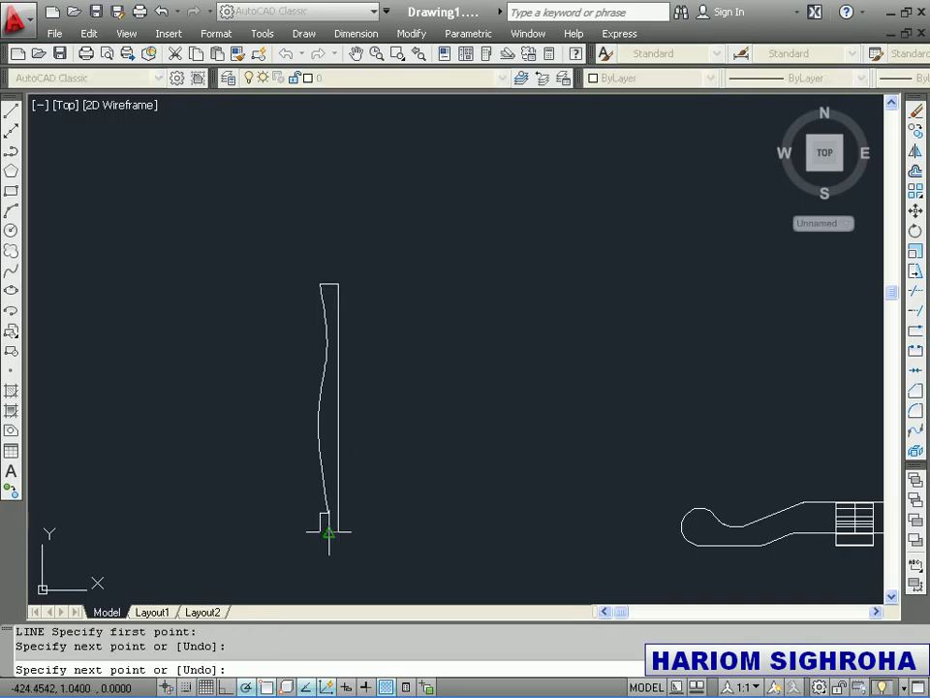
{"action": "key", "text": "Return"}
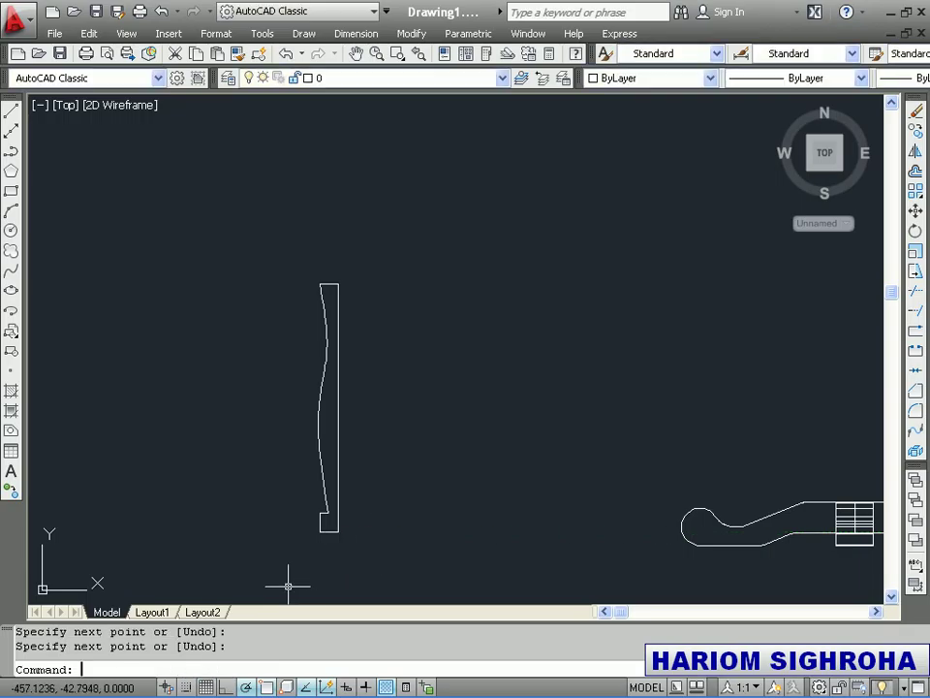
Undo the last line and fillet the curve's lower corners with radius 1.
{"action": "key", "text": "ctrl+z"}
{"action": "type", "text": "F"}
{"action": "key", "text": "Return"}
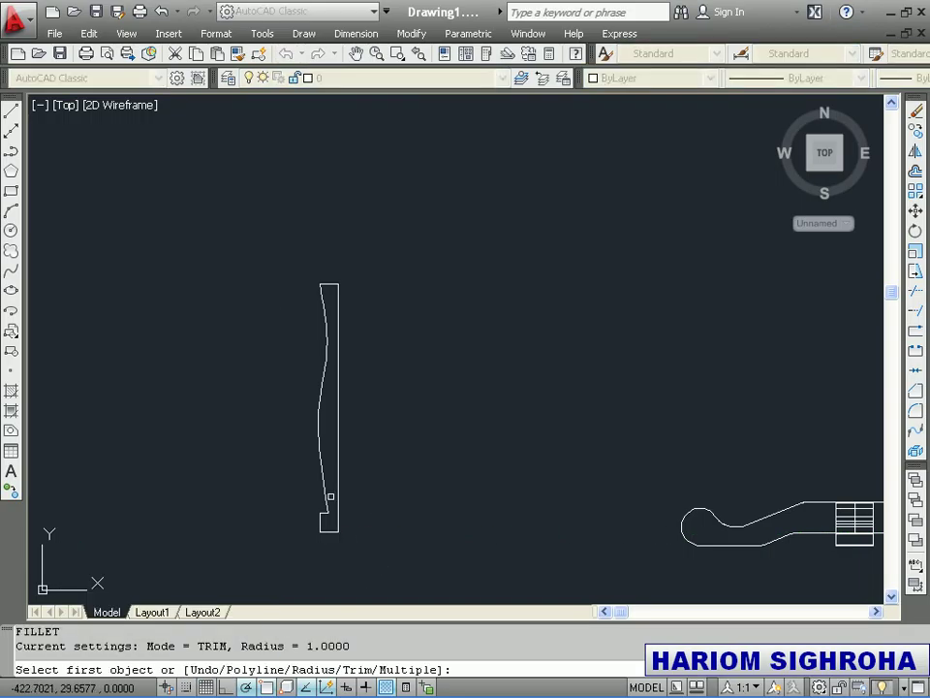
{"action": "left_click", "coordinate": [326, 500]}
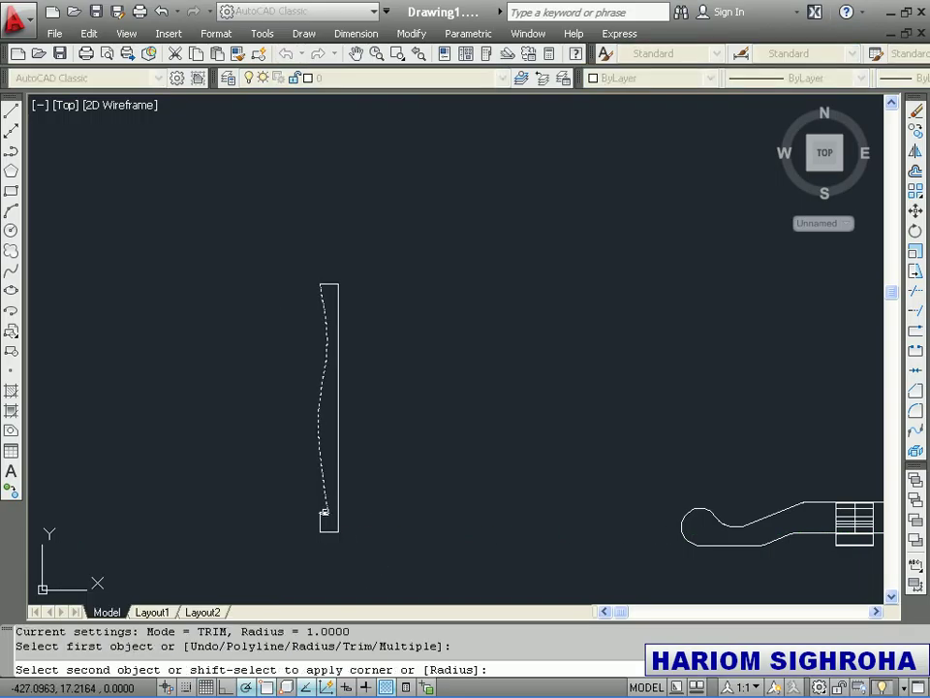
{"action": "left_click", "coordinate": [326, 510]}
{"action": "key", "text": "Return"}
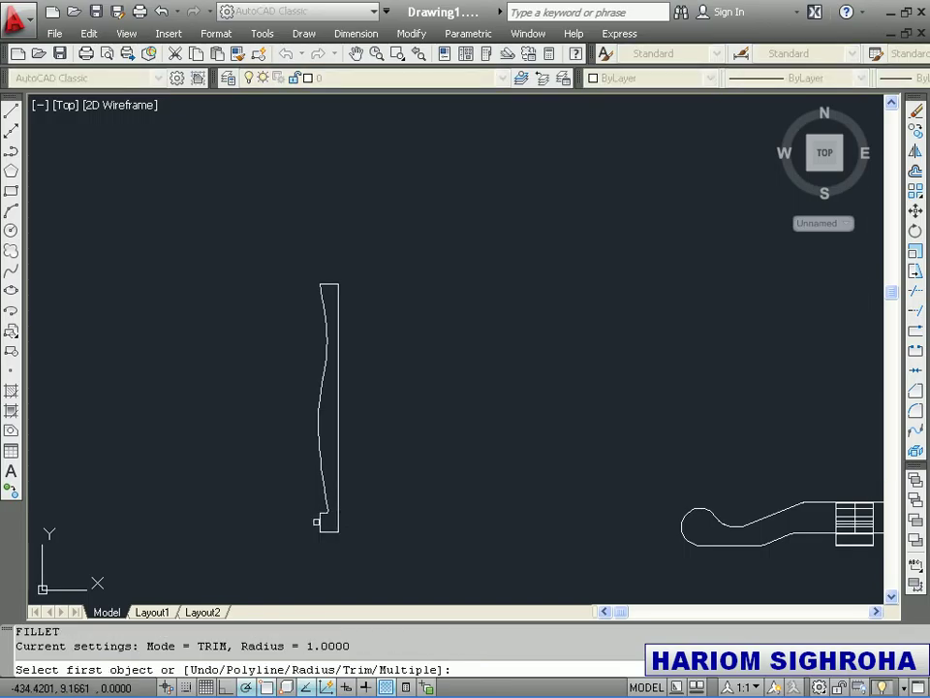
{"action": "scroll", "coordinate": [316, 521], "scroll_direction": "up", "scroll_amount": 5}
{"action": "left_click", "coordinate": [326, 484]}
{"action": "left_click", "coordinate": [323, 500]}
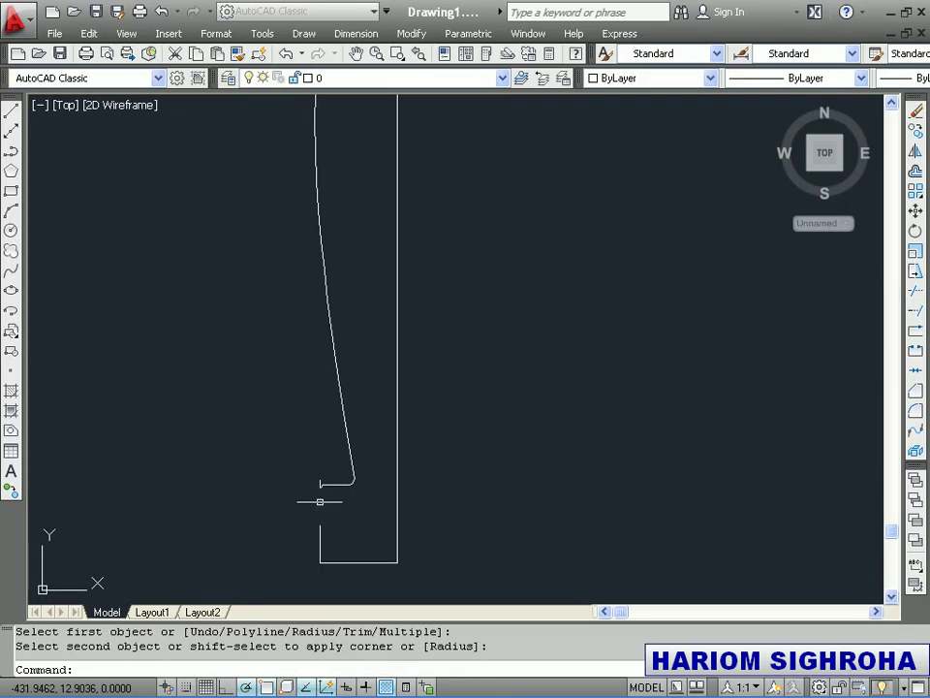
{"action": "left_click", "coordinate": [161, 11]}
Draw a vertical axis line from above the profile top to below its bottom.
{"action": "left_click", "coordinate": [11, 111]}
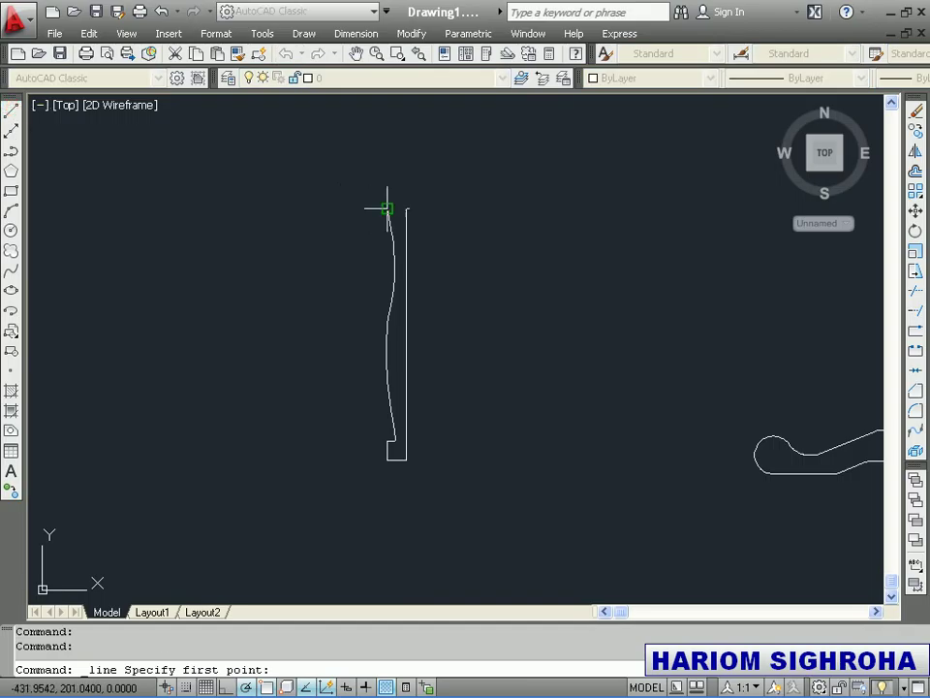
{"action": "left_click", "coordinate": [406, 190]}
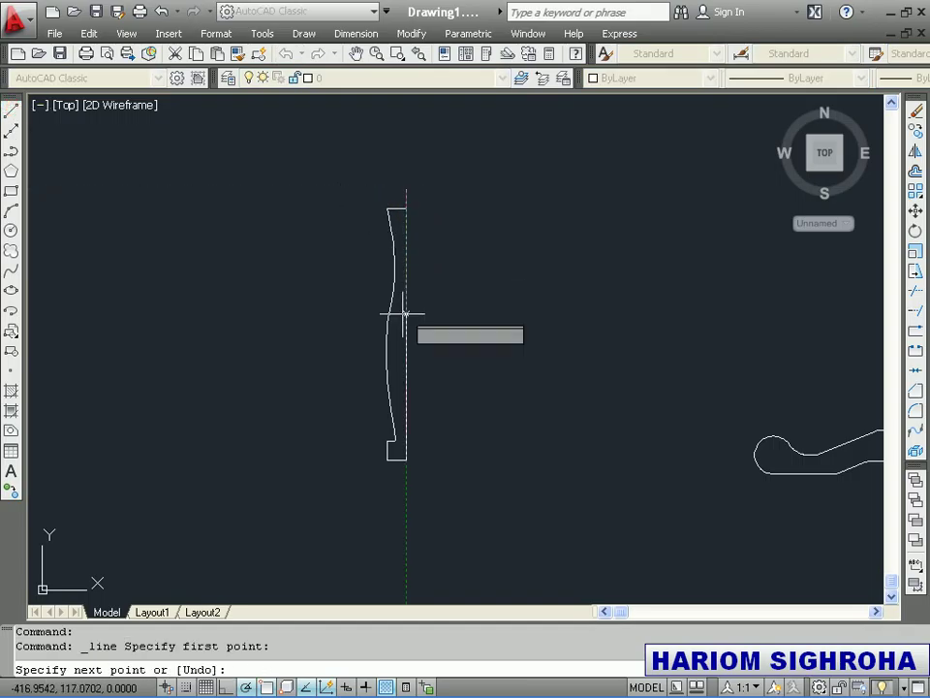
{"action": "left_click", "coordinate": [406, 486]}
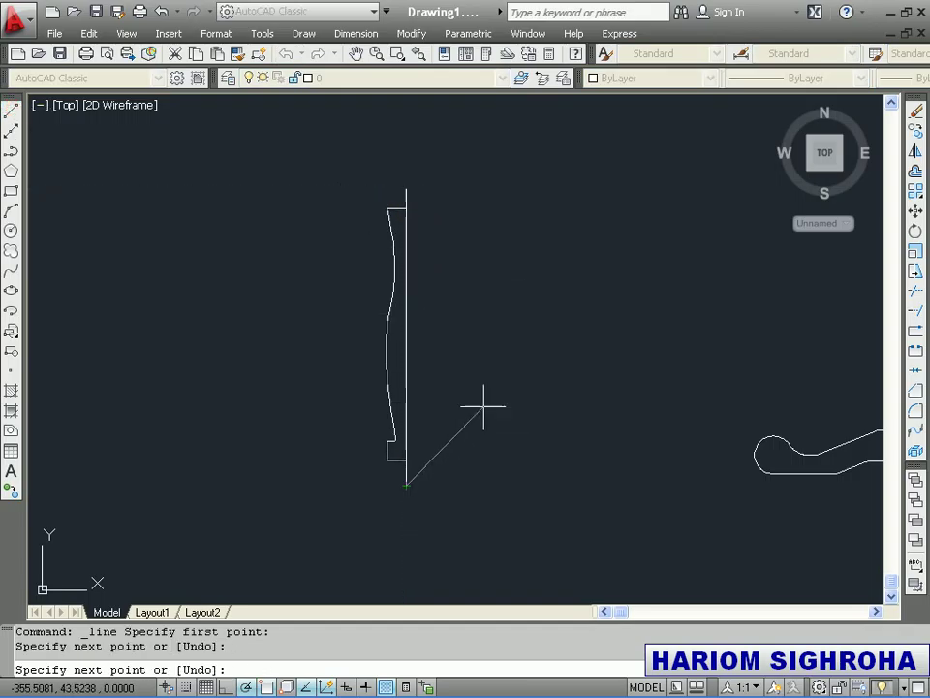
{"action": "key", "text": "Escape"}
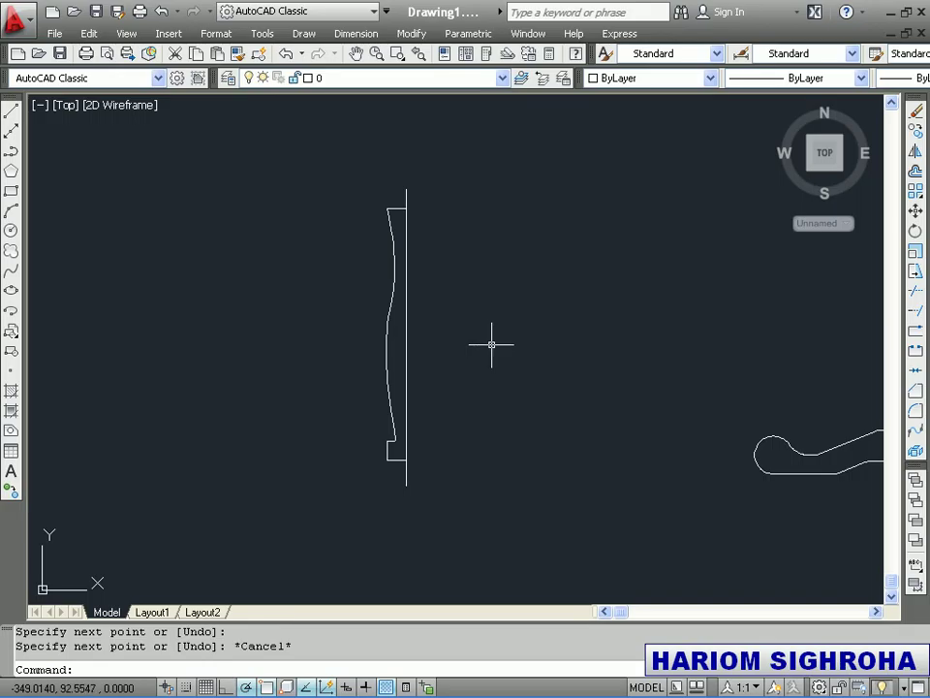
{"action": "type", "text": "J"}
{"action": "key", "text": "Return"}
Join the window-selected profile segments into a single outline.
{"action": "left_click", "coordinate": [369, 194]}
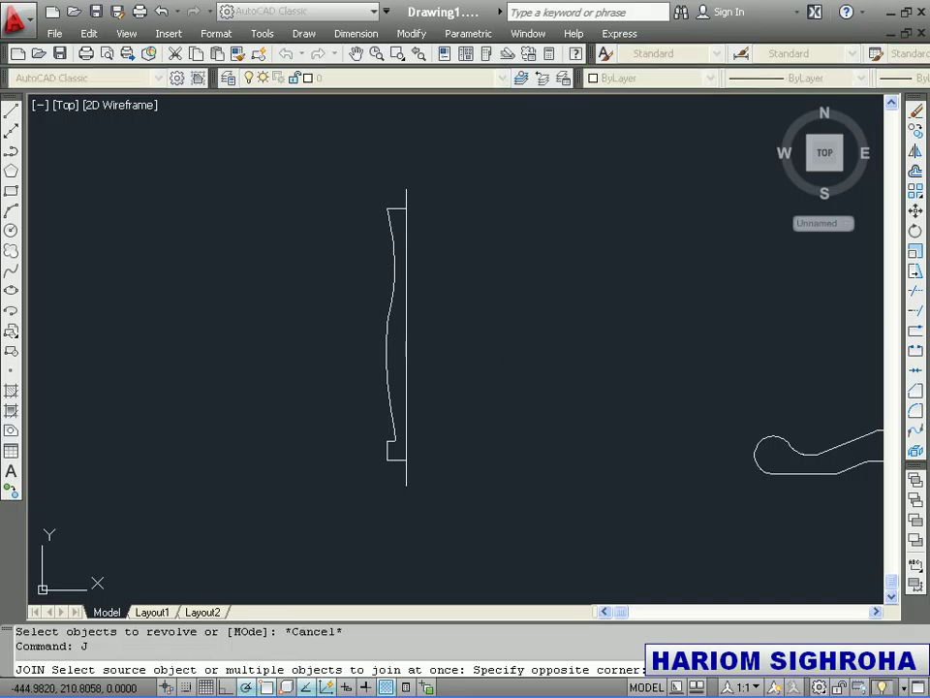
{"action": "left_click", "coordinate": [440, 472]}
{"action": "key", "text": "Return"}
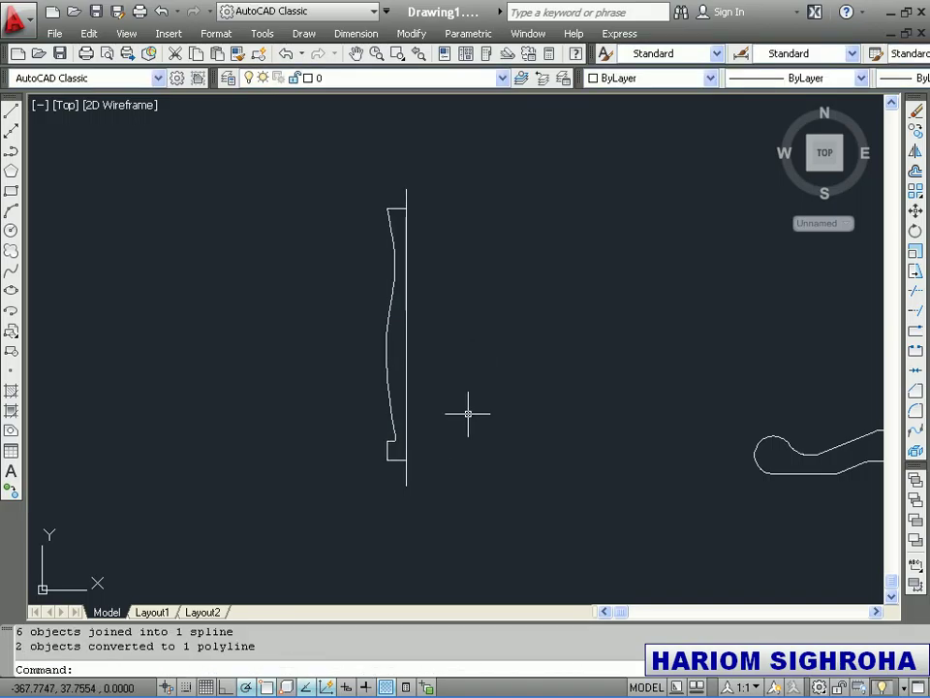
Revolve the profile 360° about the axis line's two ends into a turned column.
{"action": "type", "text": "REV"}
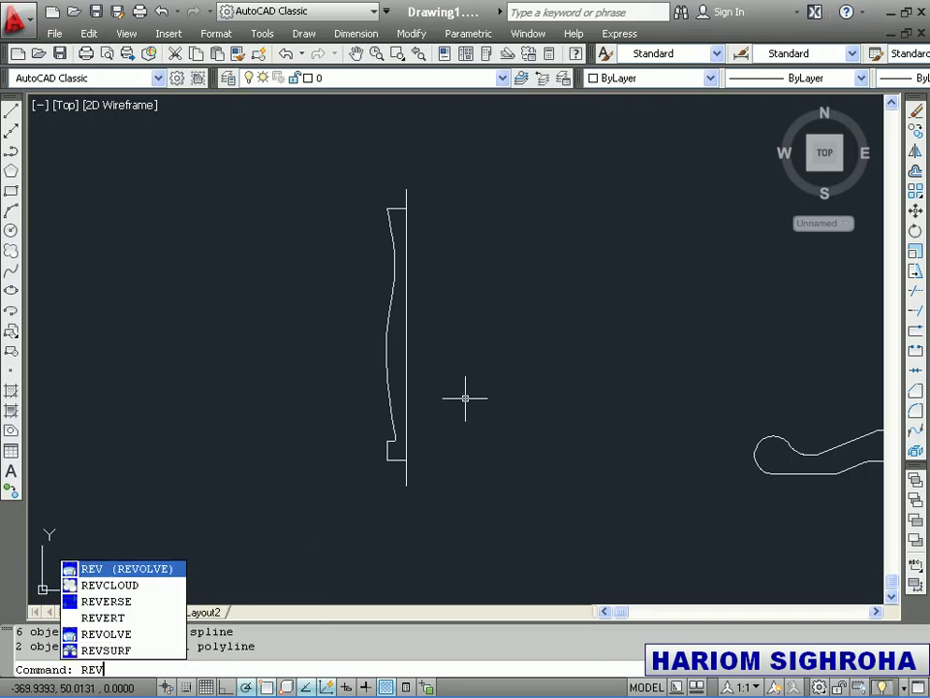
{"action": "key", "text": "Return"}
{"action": "left_click", "coordinate": [393, 409]}
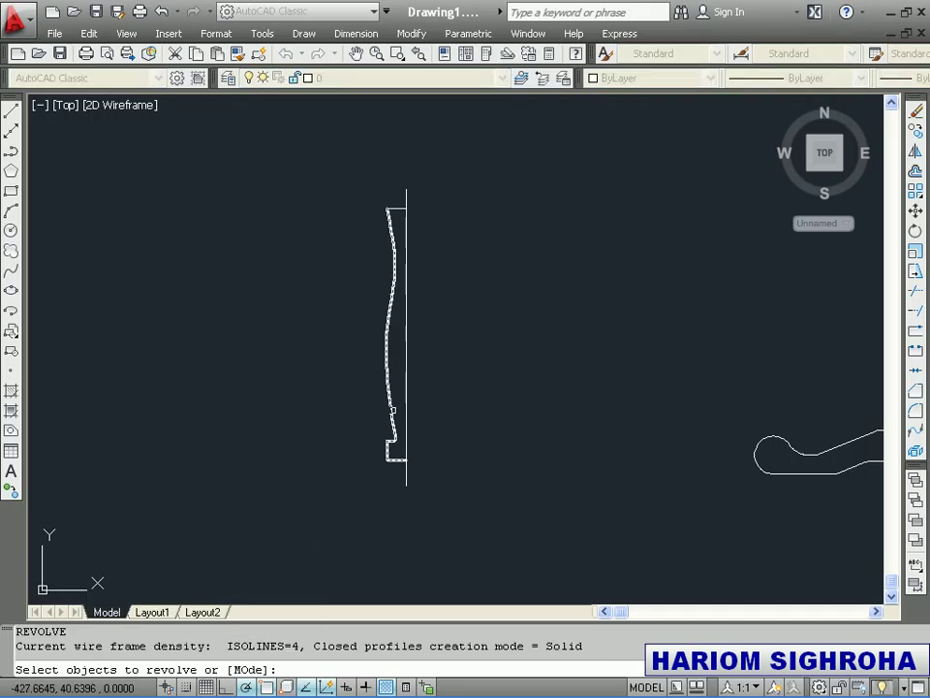
{"action": "right_click", "coordinate": [427, 317]}
{"action": "left_click", "coordinate": [455, 324]}
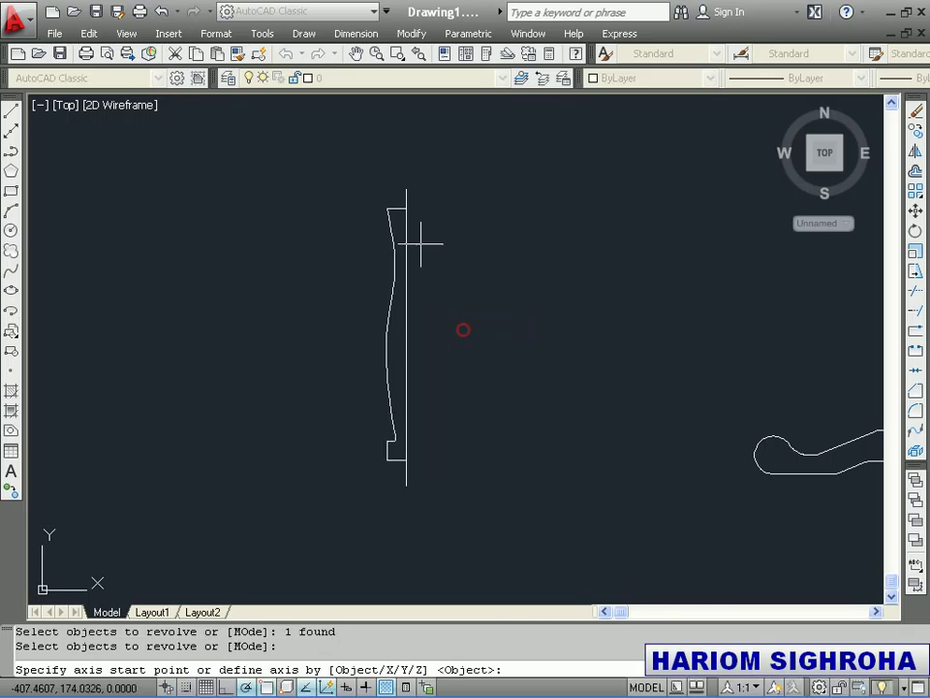
{"action": "left_click", "coordinate": [406, 190]}
{"action": "left_click", "coordinate": [406, 486]}
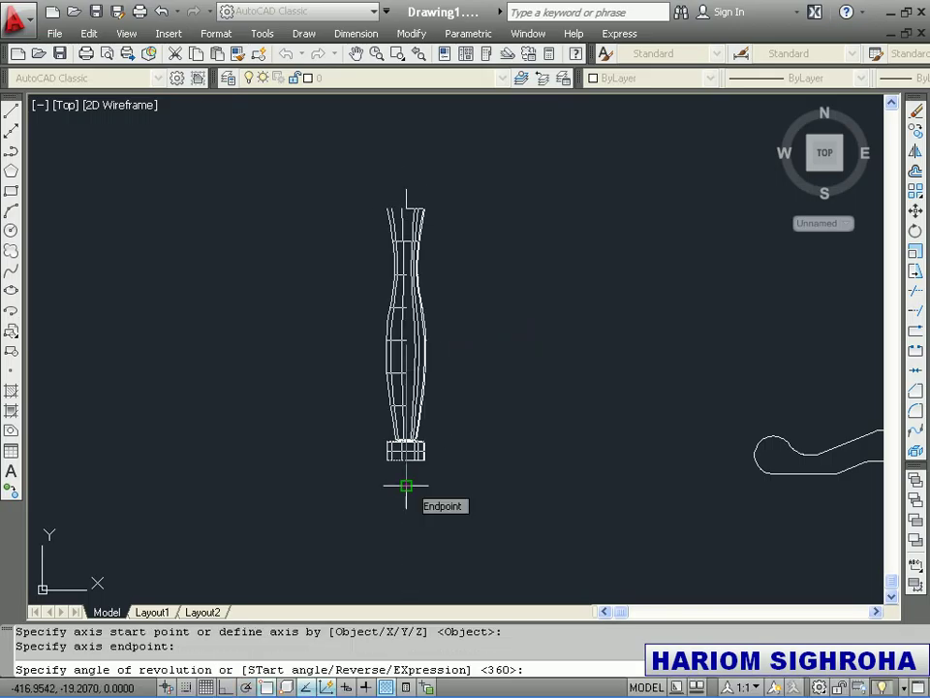
{"action": "key", "text": "Return"}
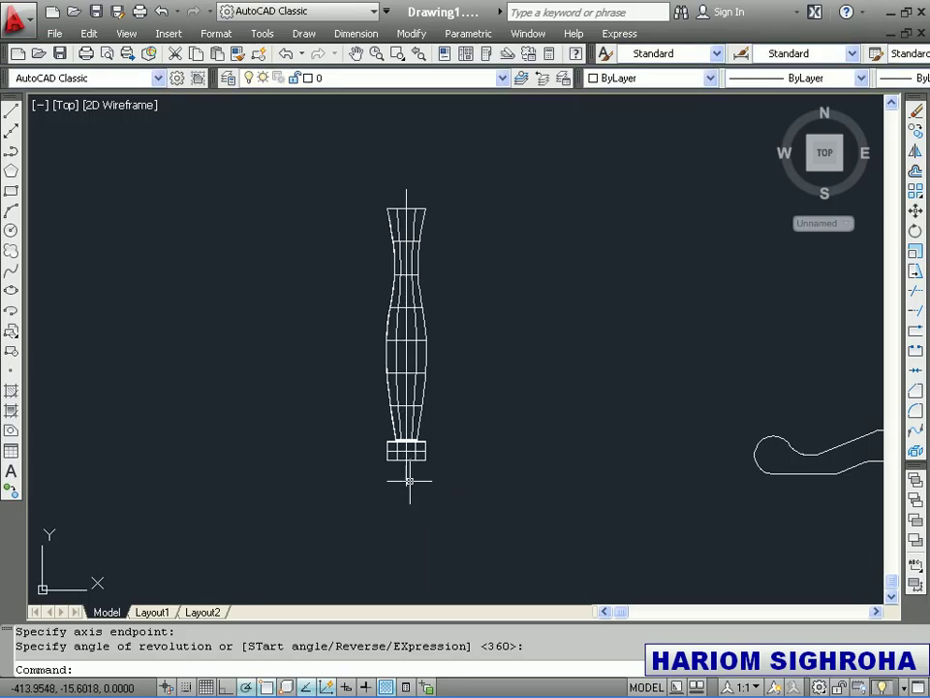
{"action": "left_click", "coordinate": [409, 482]}
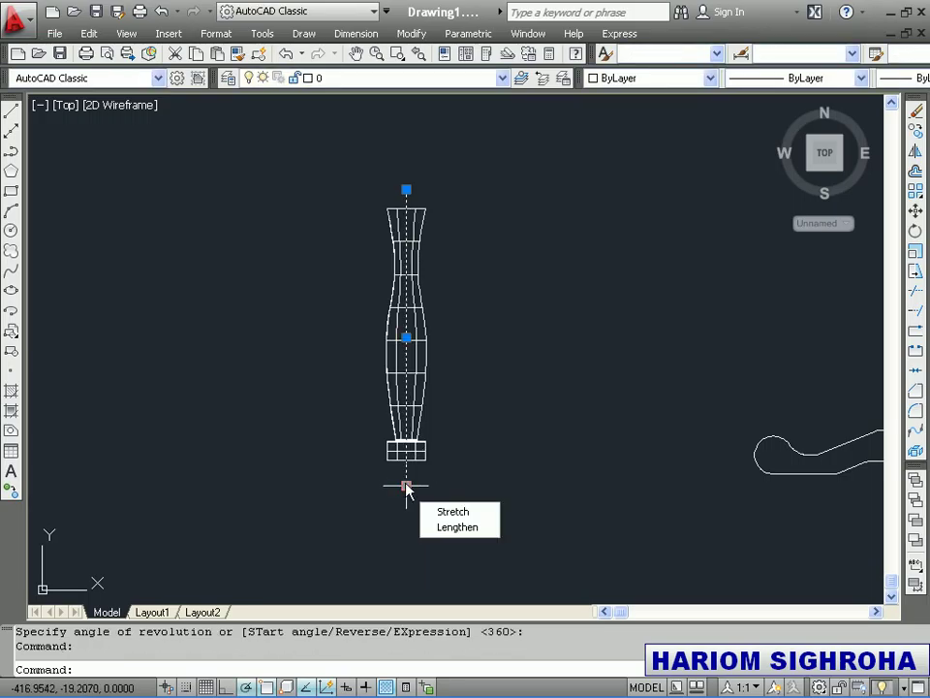
Delete the leftover axis line and move the column by 0,25,15 onto the base centre.
{"action": "key", "text": "Delete"}
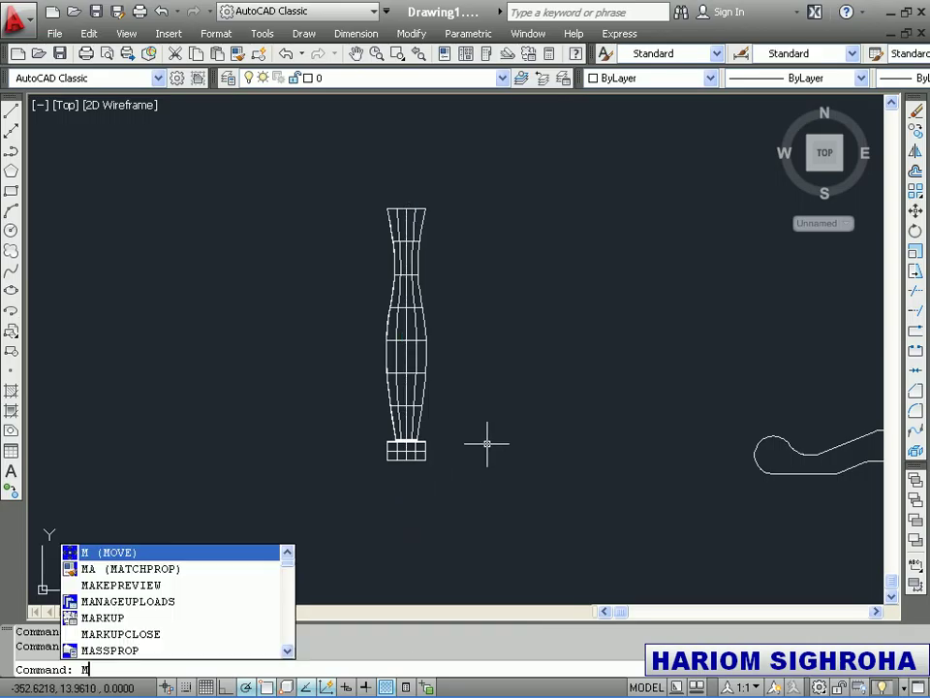
{"action": "key", "text": "Return"}
{"action": "left_click", "coordinate": [427, 406]}
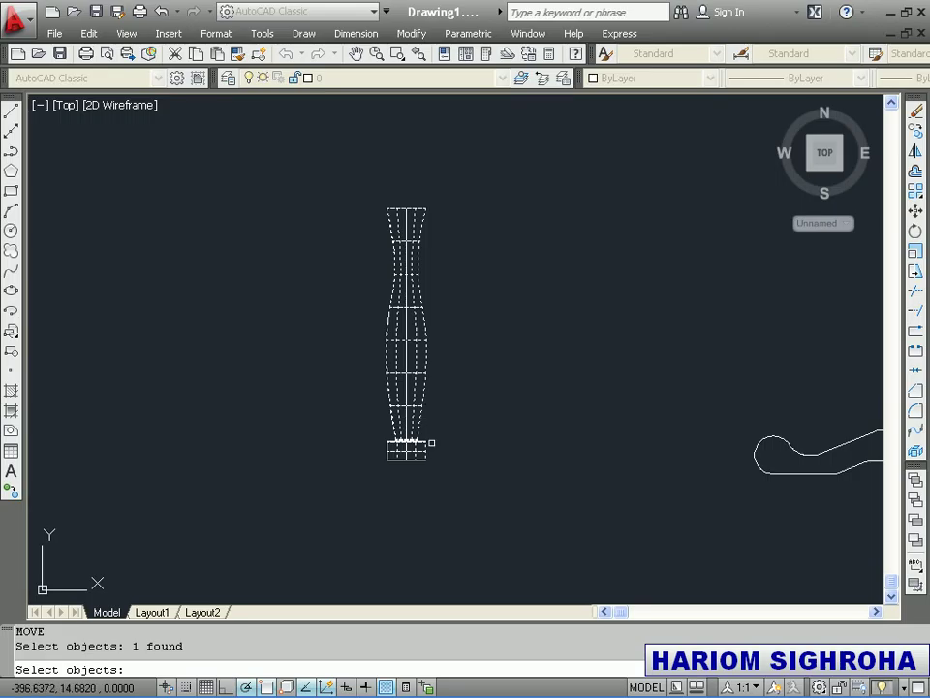
{"action": "key", "text": "Return"}
{"action": "left_click", "coordinate": [406, 460]}
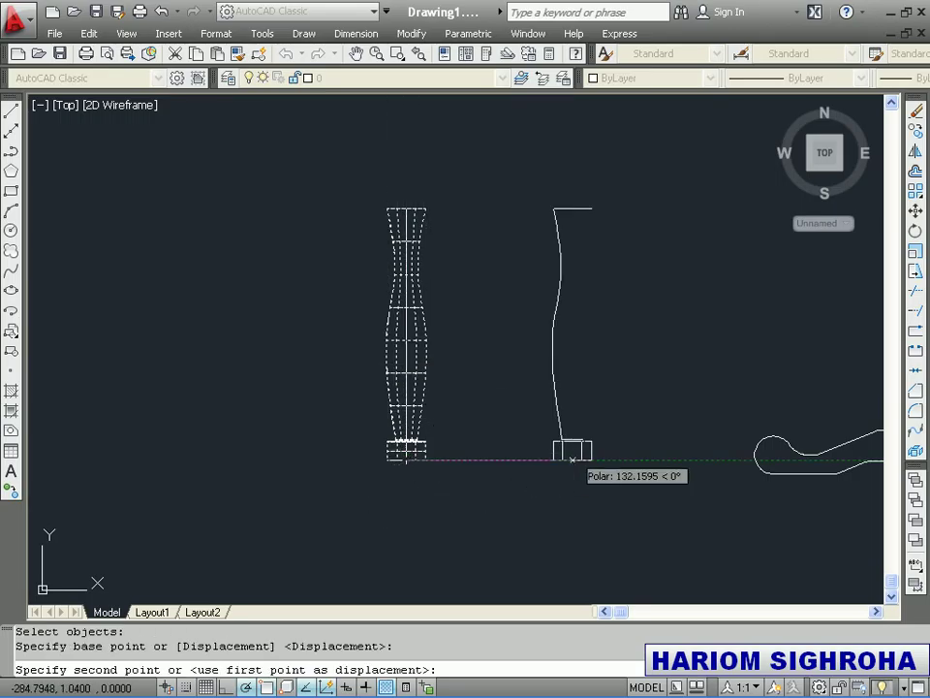
{"action": "scroll", "coordinate": [566, 450], "scroll_direction": "down", "scroll_amount": 2}
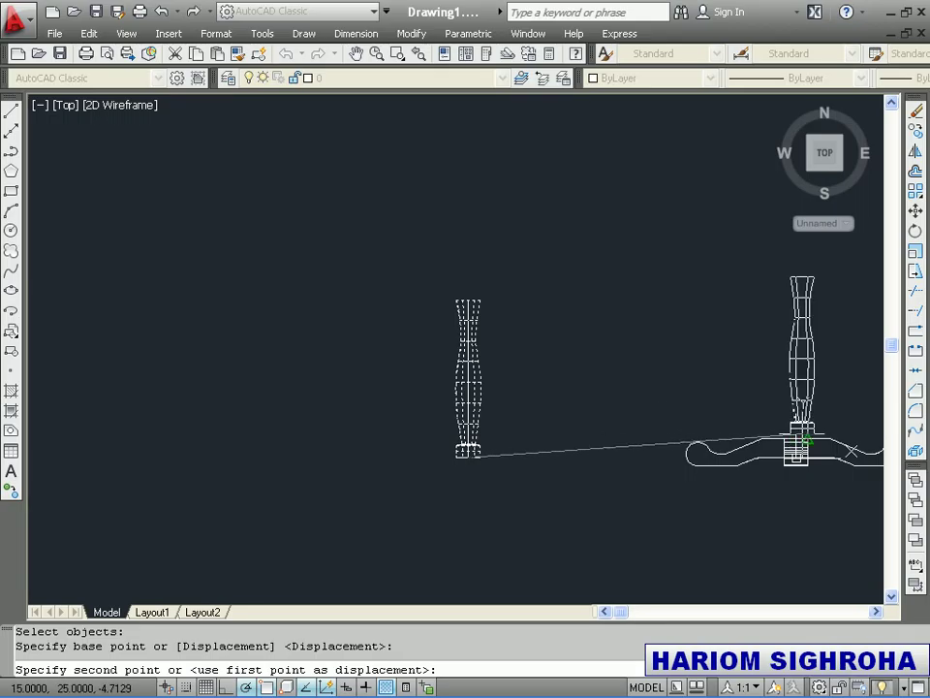
{"action": "middle_click_drag", "start_coordinate": [759, 405], "coordinate": [332, 407]}
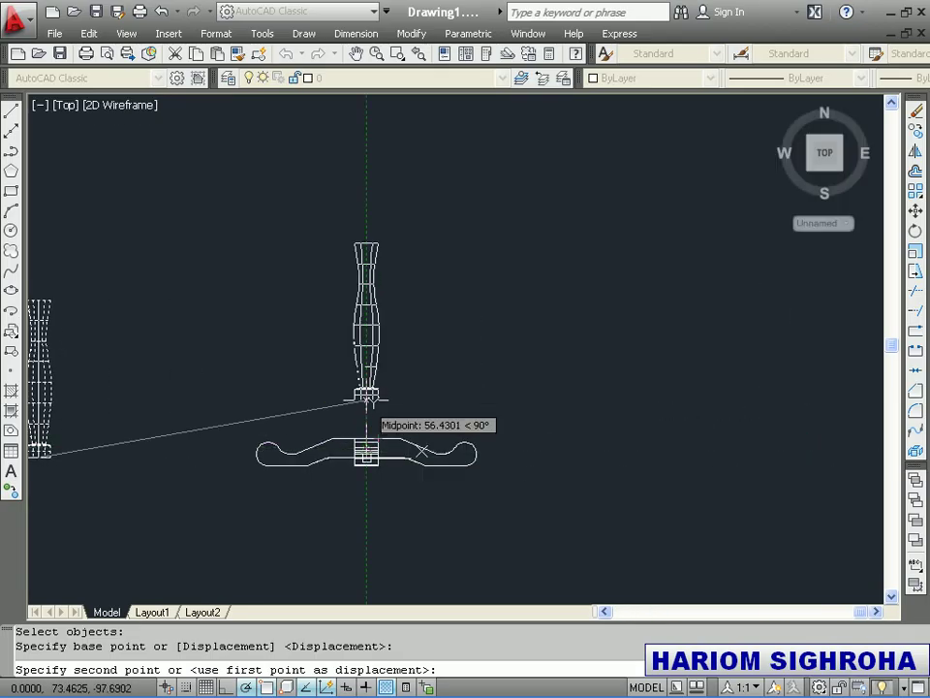
{"action": "scroll", "coordinate": [366, 397], "scroll_direction": "up", "scroll_amount": 2}
{"action": "type", "text": "0,25"}
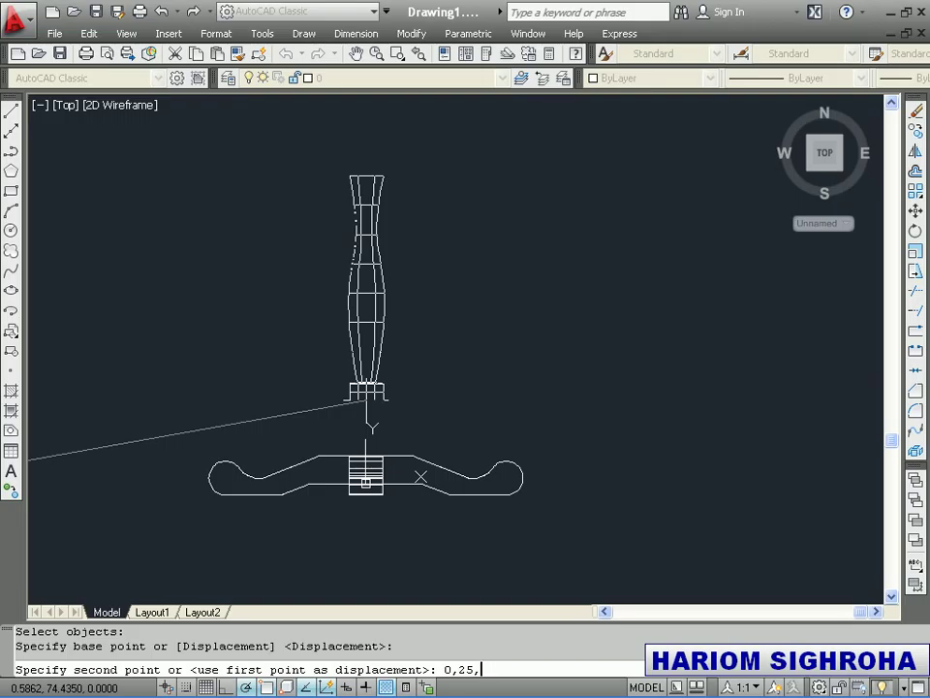
{"action": "key", "text": "Return"}
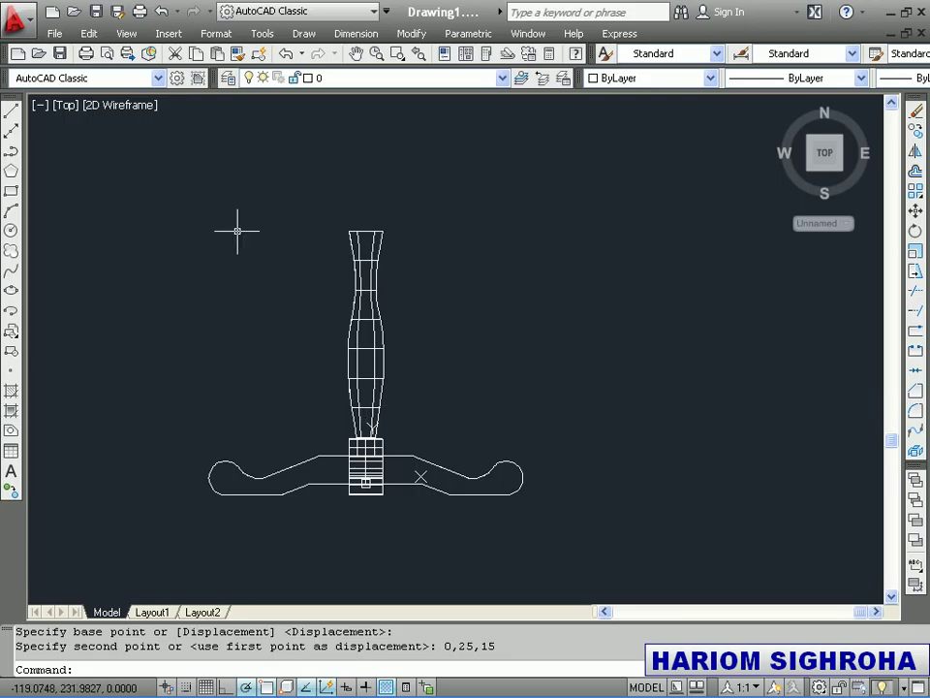
Free-orbit the model into a tilted 3D view and set the visual style to Shaded.
{"action": "left_click", "coordinate": [126, 33]}
{"action": "mouse_move", "coordinate": [143, 190]}
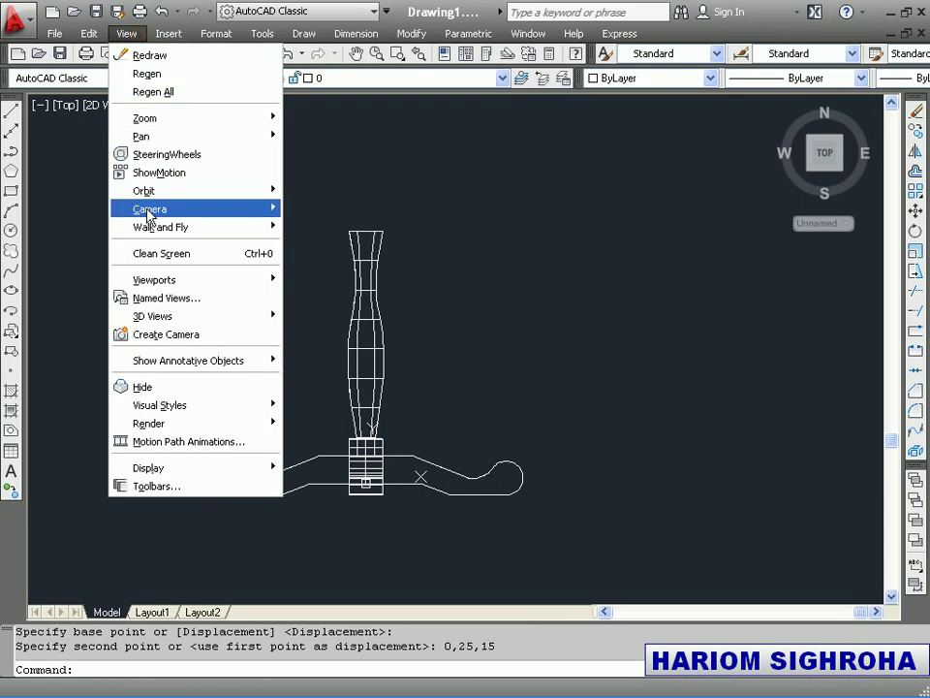
{"action": "left_click", "coordinate": [306, 208]}
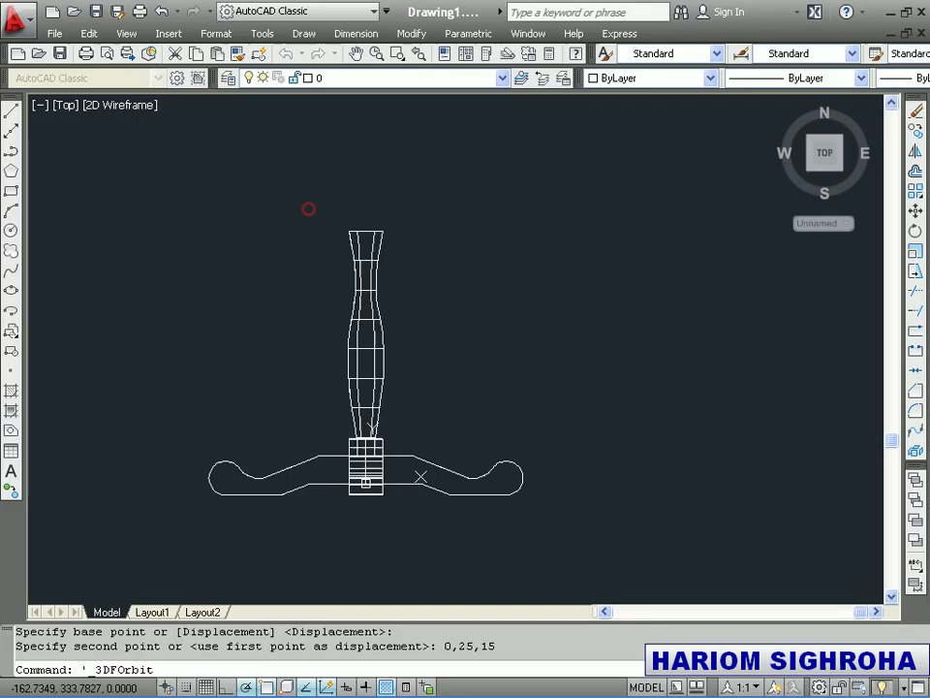
{"action": "mouse_move", "coordinate": [415, 447]}
{"action": "left_mouse_down"}
{"action": "mouse_move", "coordinate": [393, 434]}
{"action": "mouse_move", "coordinate": [394, 394]}
{"action": "mouse_move", "coordinate": [409, 411]}
{"action": "mouse_move", "coordinate": [415, 390]}
{"action": "left_mouse_up"}
{"action": "right_click", "coordinate": [416, 390]}
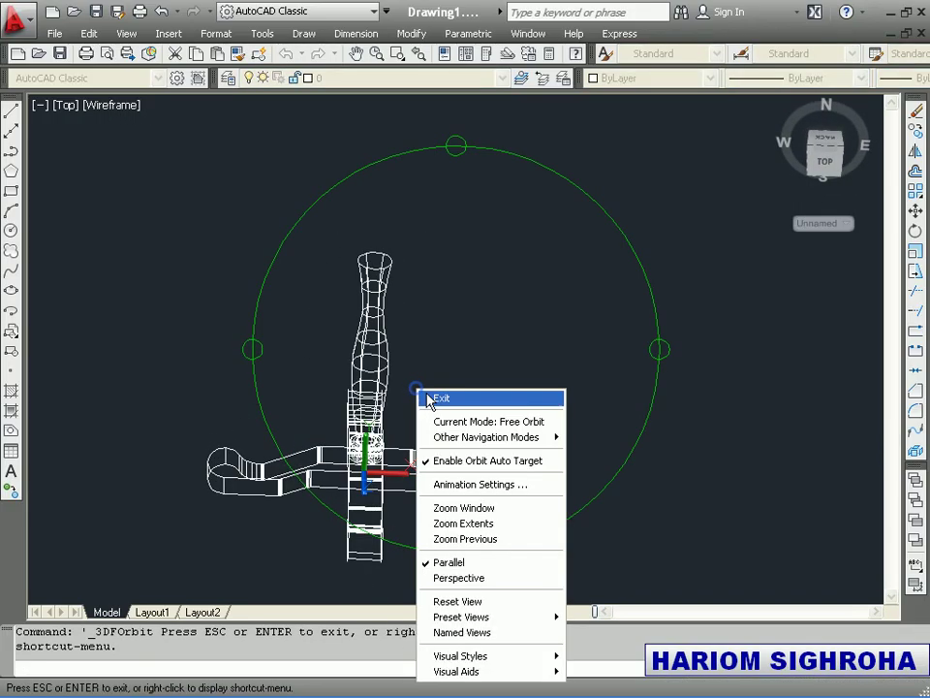
{"action": "left_click", "coordinate": [431, 397]}
{"action": "left_click", "coordinate": [138, 106]}
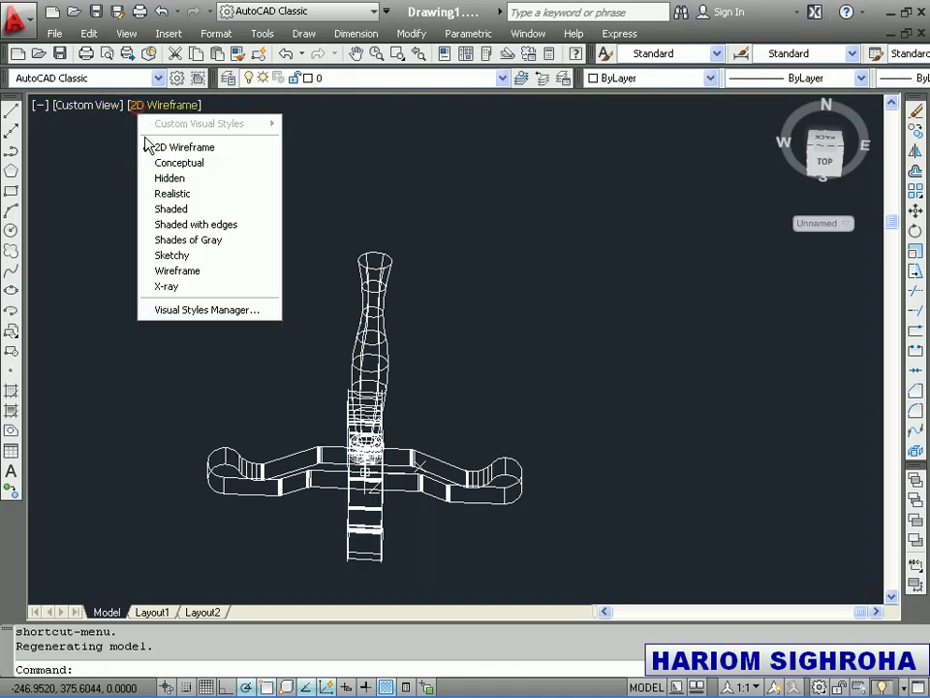
{"action": "left_click", "coordinate": [174, 207]}
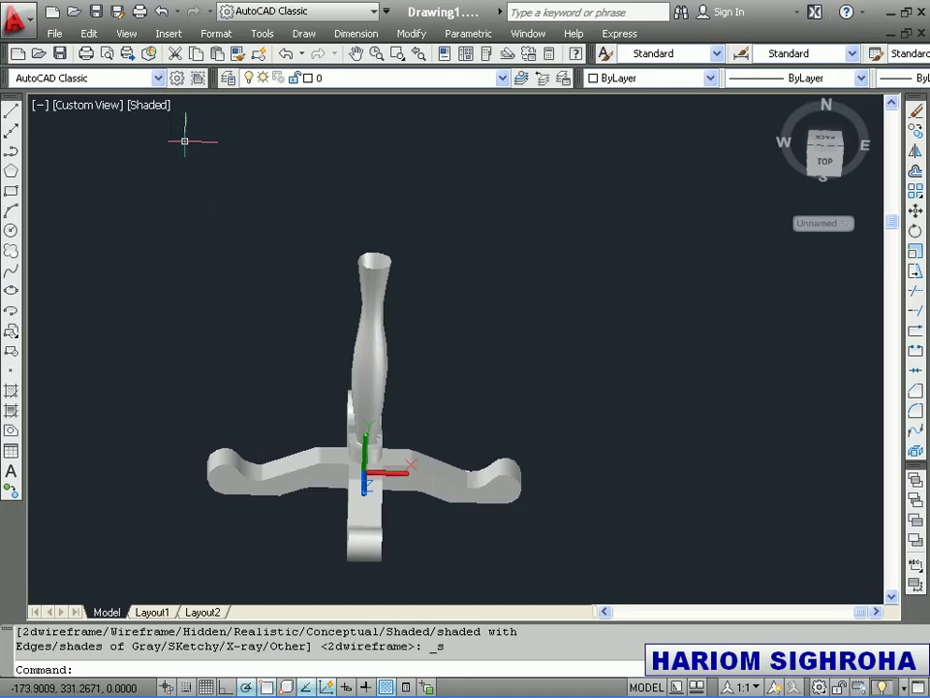
Orbit to an upright side view and erase the leftover 2D column profile.
{"action": "left_click", "coordinate": [126, 33]}
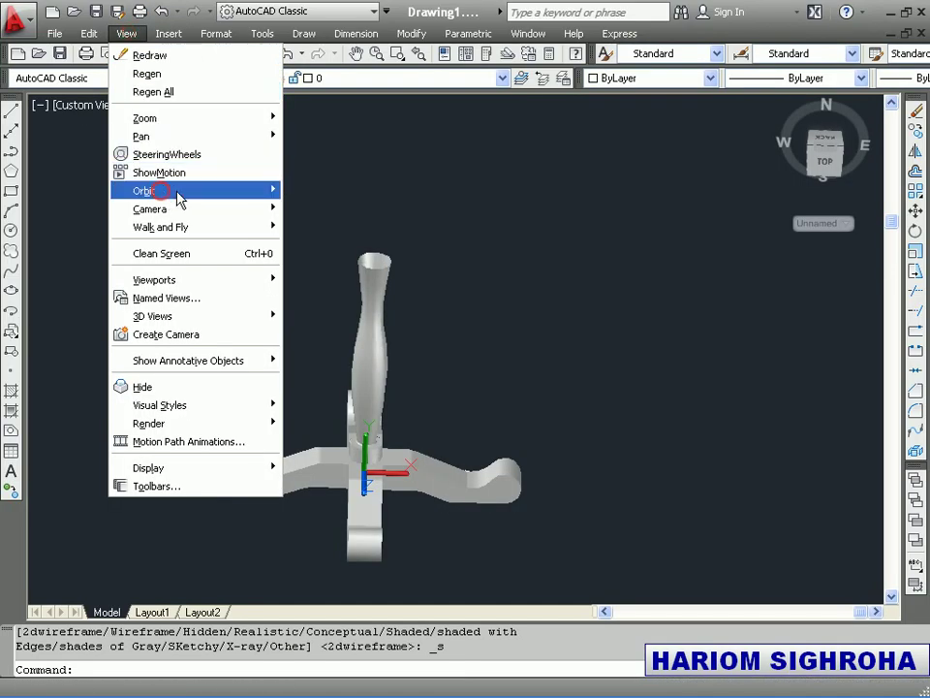
{"action": "mouse_move", "coordinate": [145, 191]}
{"action": "left_click", "coordinate": [316, 208]}
{"action": "mouse_move", "coordinate": [394, 410]}
{"action": "left_mouse_down"}
{"action": "mouse_move", "coordinate": [393, 233]}
{"action": "mouse_move", "coordinate": [330, 305]}
{"action": "mouse_move", "coordinate": [498, 438]}
{"action": "mouse_move", "coordinate": [609, 346]}
{"action": "mouse_move", "coordinate": [649, 295]}
{"action": "left_mouse_up"}
{"action": "mouse_move", "coordinate": [380, 381]}
{"action": "left_mouse_down"}
{"action": "mouse_move", "coordinate": [424, 251]}
{"action": "mouse_move", "coordinate": [411, 332]}
{"action": "mouse_move", "coordinate": [507, 276]}
{"action": "left_mouse_up"}
{"action": "right_click", "coordinate": [523, 286]}
{"action": "left_click", "coordinate": [523, 285]}
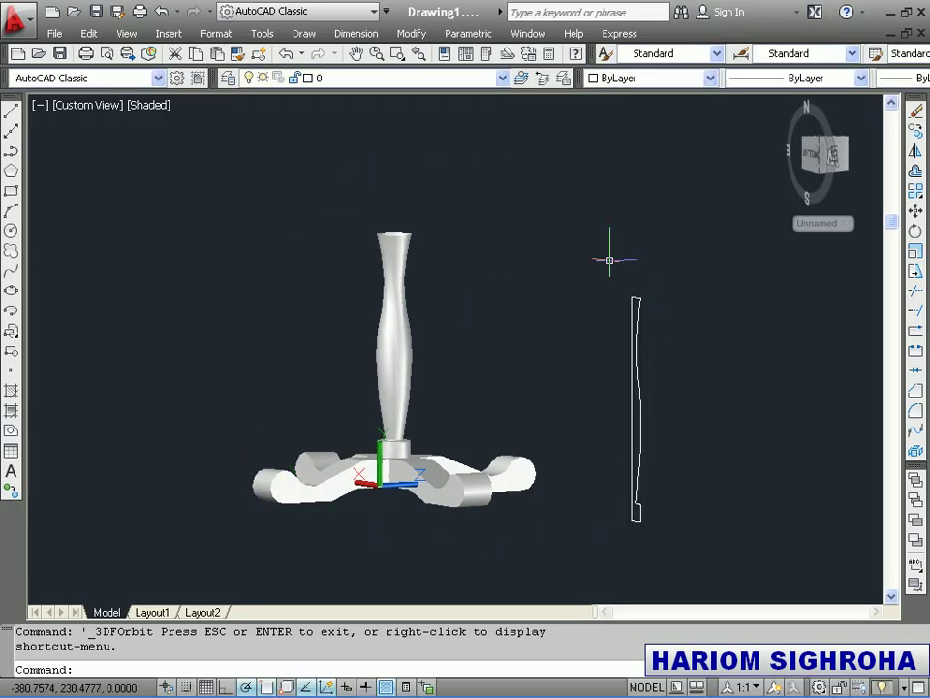
{"action": "left_click", "coordinate": [607, 259]}
{"action": "left_click", "coordinate": [690, 565]}
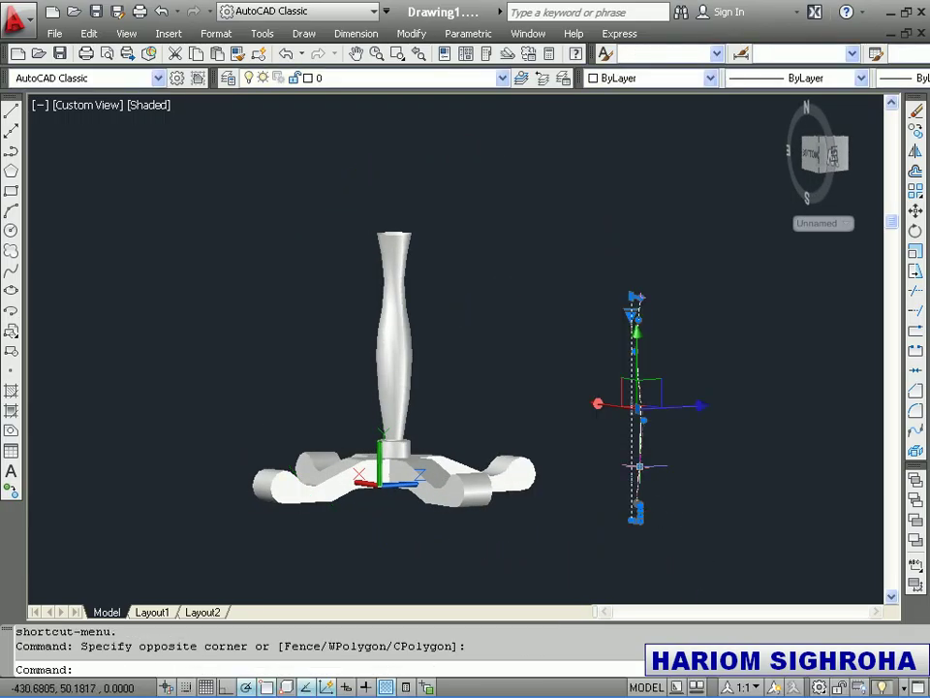
{"action": "key", "text": "Delete"}
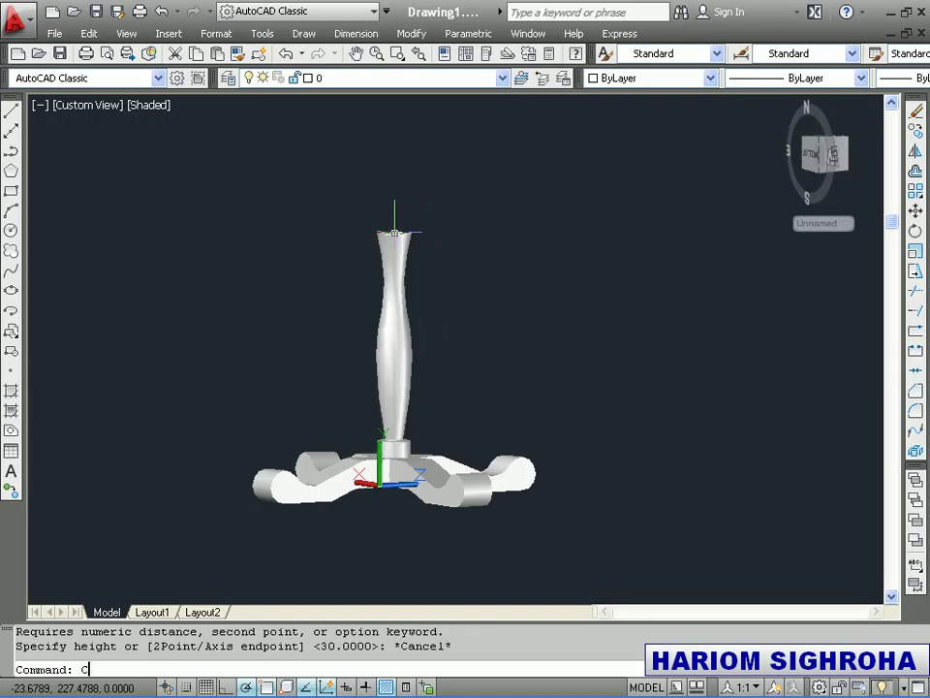
Cap the column top with a radius-150 cylinder whose axis ends at 0,245,15.
{"action": "type", "text": "CYL"}
{"action": "key", "text": "Return"}
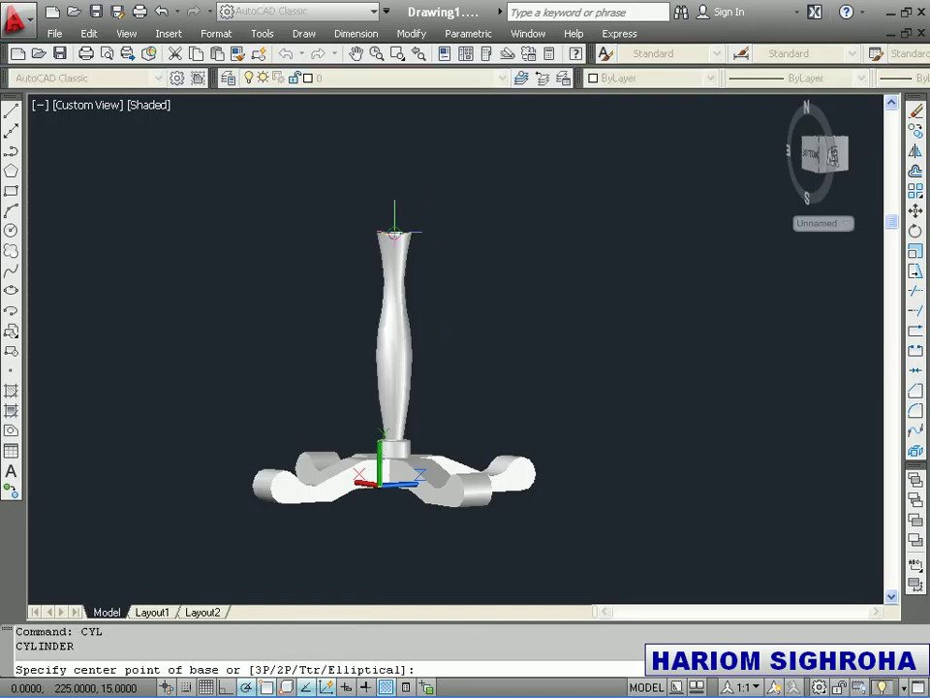
{"action": "left_click", "coordinate": [395, 231]}
{"action": "type", "text": "150"}
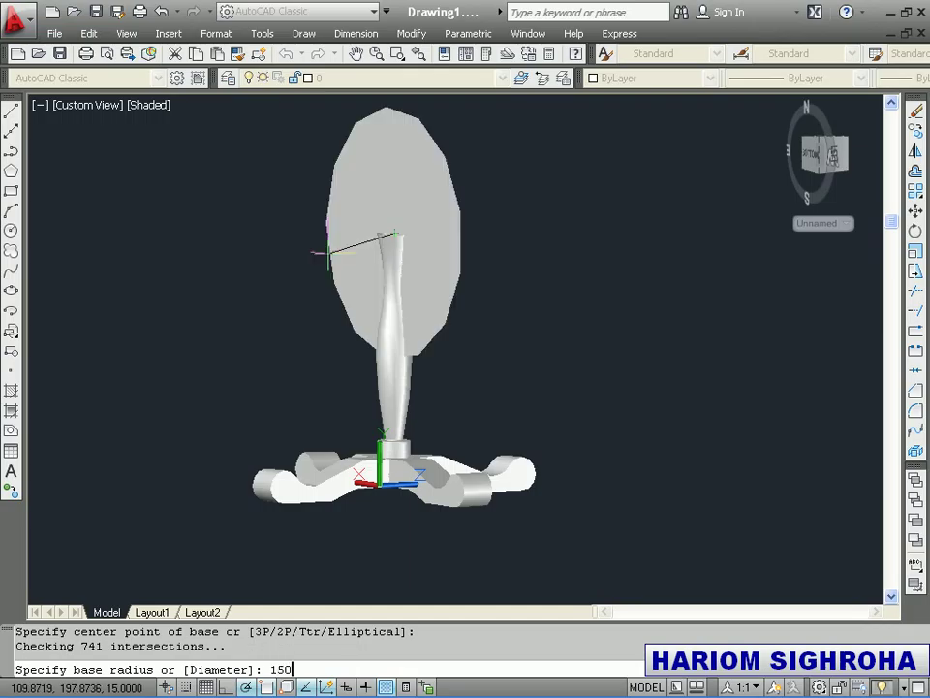
{"action": "key", "text": "Return"}
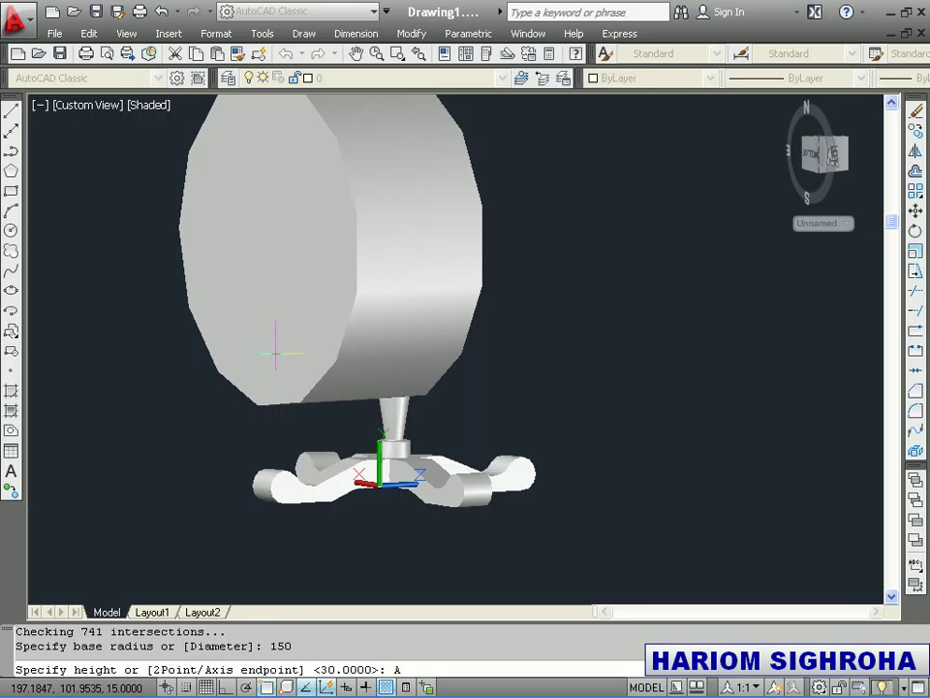
{"action": "key", "text": "Return"}
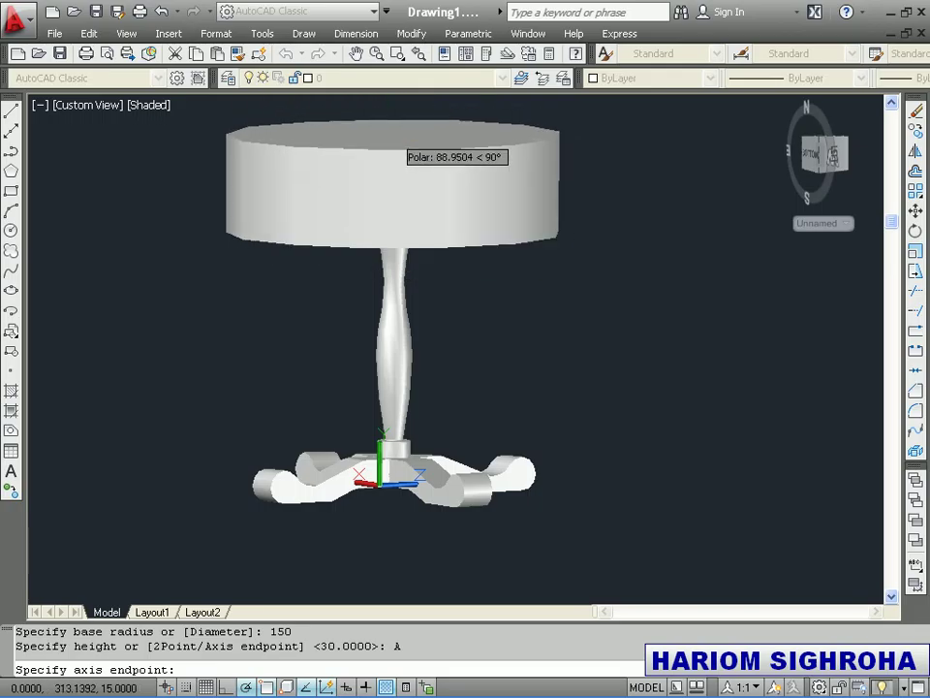
{"action": "middle_click_drag", "start_coordinate": [392, 162], "coordinate": [385, 279]}
{"action": "type", "text": "0,245"}
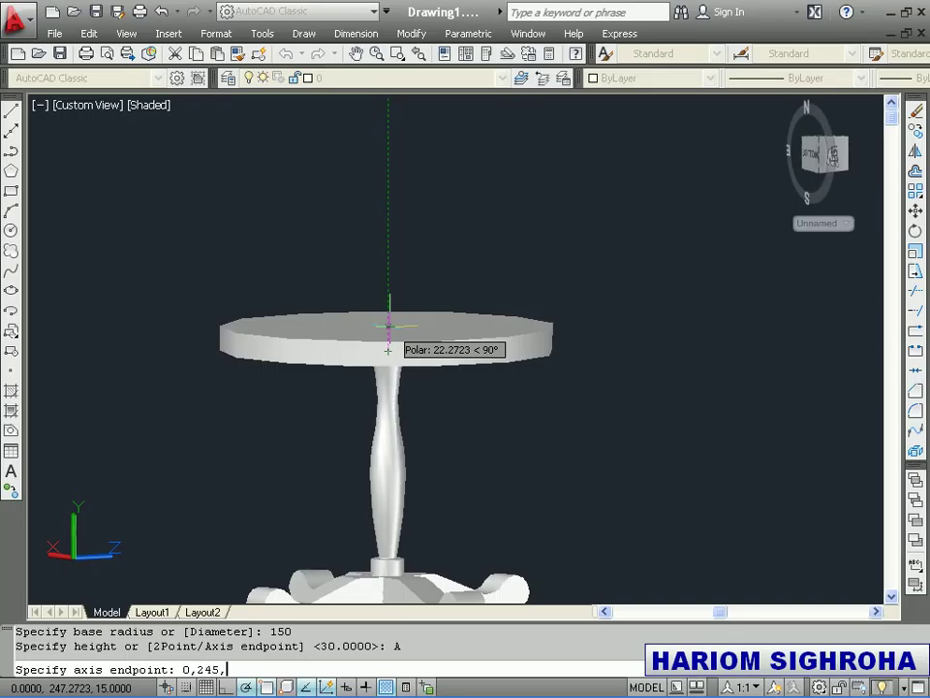
{"action": "key", "text": "Return"}
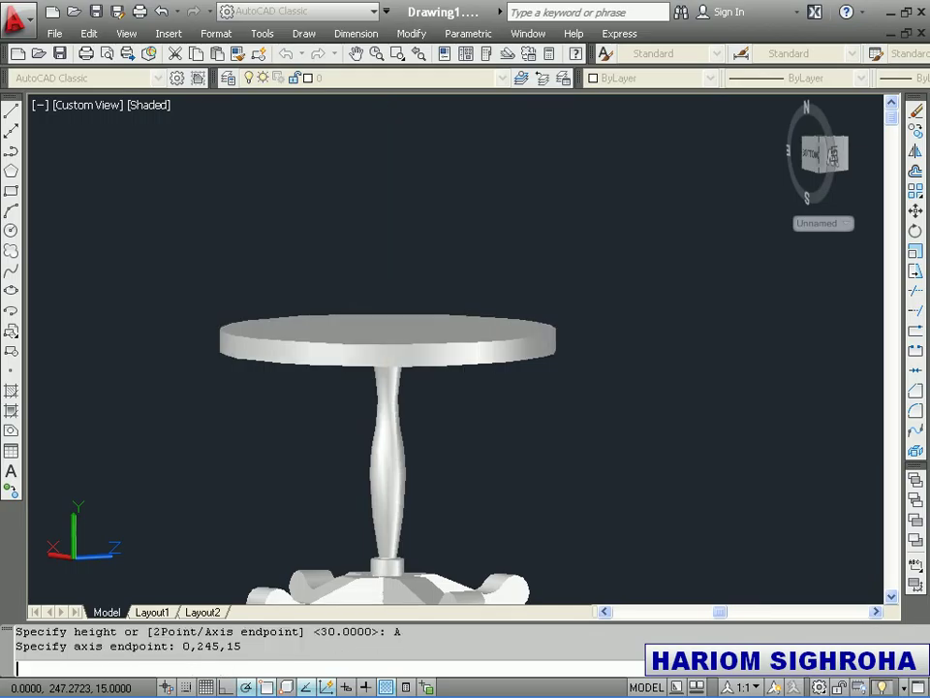
Free-orbit the view to see the complete table at an angle from above.
{"action": "left_click", "coordinate": [126, 33]}
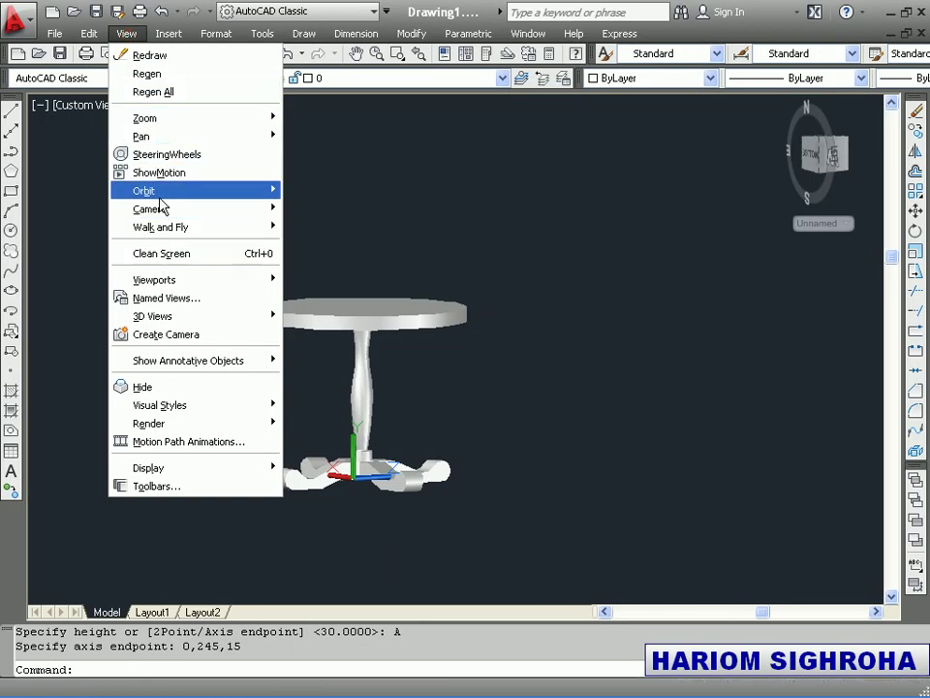
{"action": "mouse_move", "coordinate": [143, 189]}
{"action": "left_click", "coordinate": [320, 208]}
{"action": "mouse_move", "coordinate": [407, 378]}
{"action": "left_mouse_down"}
{"action": "mouse_move", "coordinate": [395, 272]}
{"action": "mouse_move", "coordinate": [418, 183]}
{"action": "mouse_move", "coordinate": [428, 526]}
{"action": "mouse_move", "coordinate": [408, 414]}
{"action": "mouse_move", "coordinate": [455, 426]}
{"action": "mouse_move", "coordinate": [436, 422]}
{"action": "mouse_move", "coordinate": [443, 426]}
{"action": "left_mouse_up"}
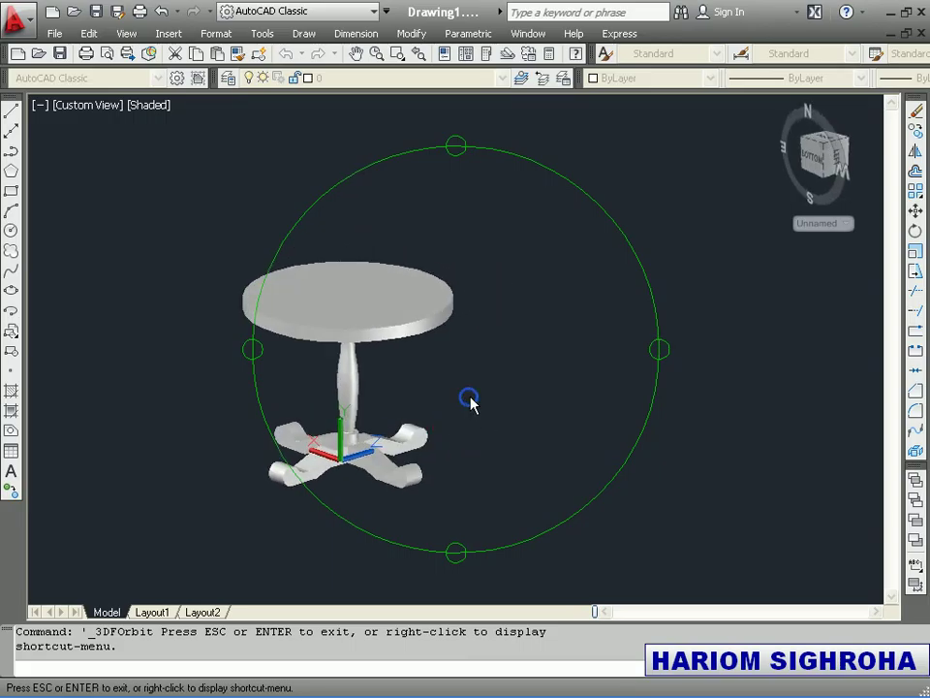
{"action": "right_click", "coordinate": [469, 401]}
{"action": "left_click", "coordinate": [487, 408]}
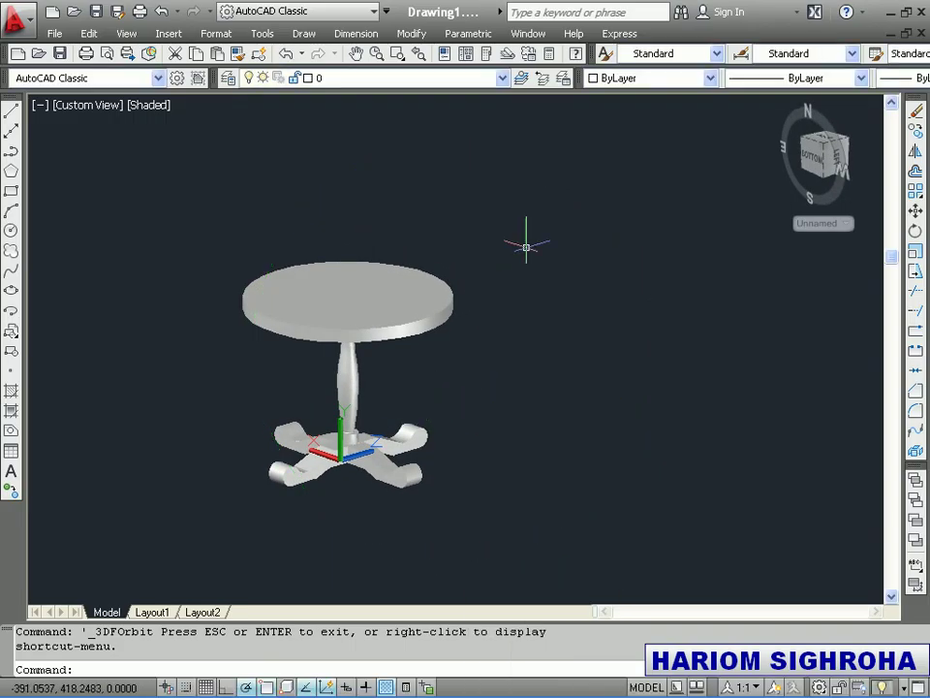
{"action": "left_click", "coordinate": [191, 193]}
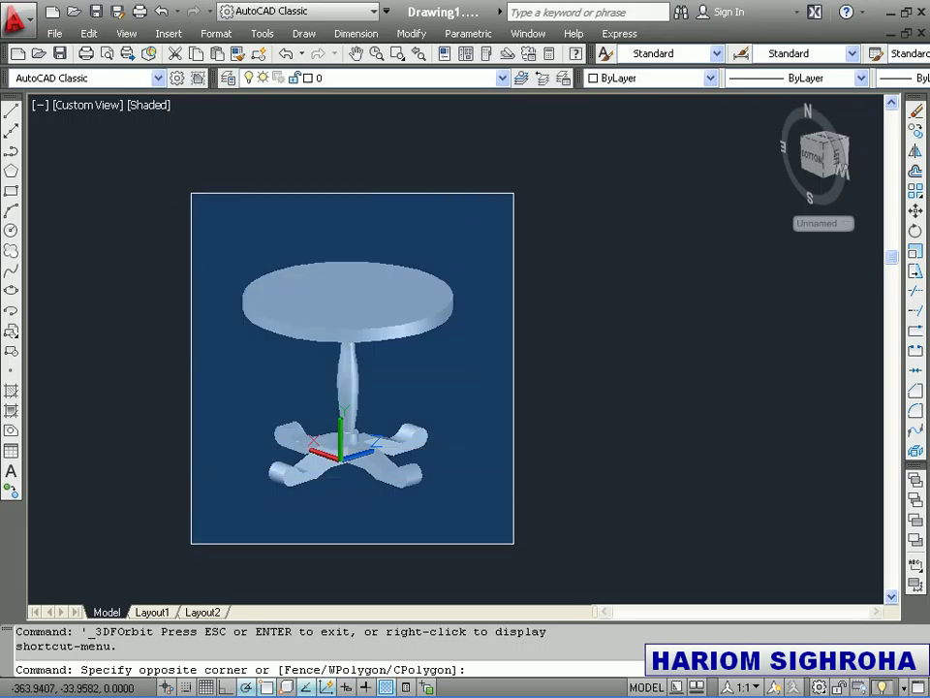
Set the colour of the window-selected table, top, column and base, to Red.
{"action": "left_click", "coordinate": [513, 544]}
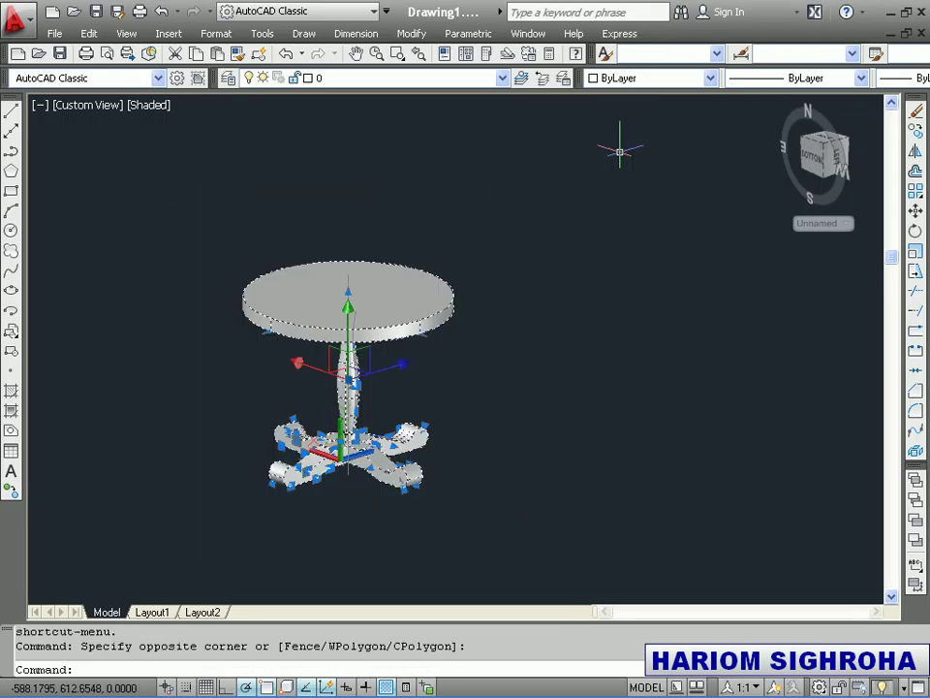
{"action": "left_click", "coordinate": [712, 81]}
{"action": "left_click", "coordinate": [649, 136]}
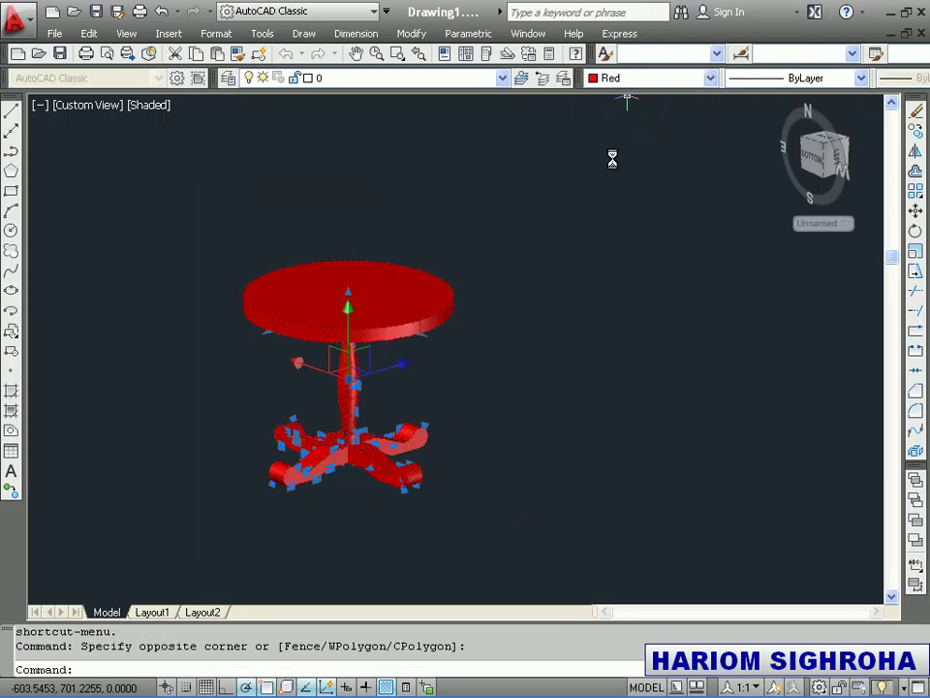
{"action": "key", "text": "Escape"}
{"action": "key", "text": "Escape"}
{"action": "scroll", "coordinate": [426, 416], "scroll_direction": "up", "scroll_amount": 3}
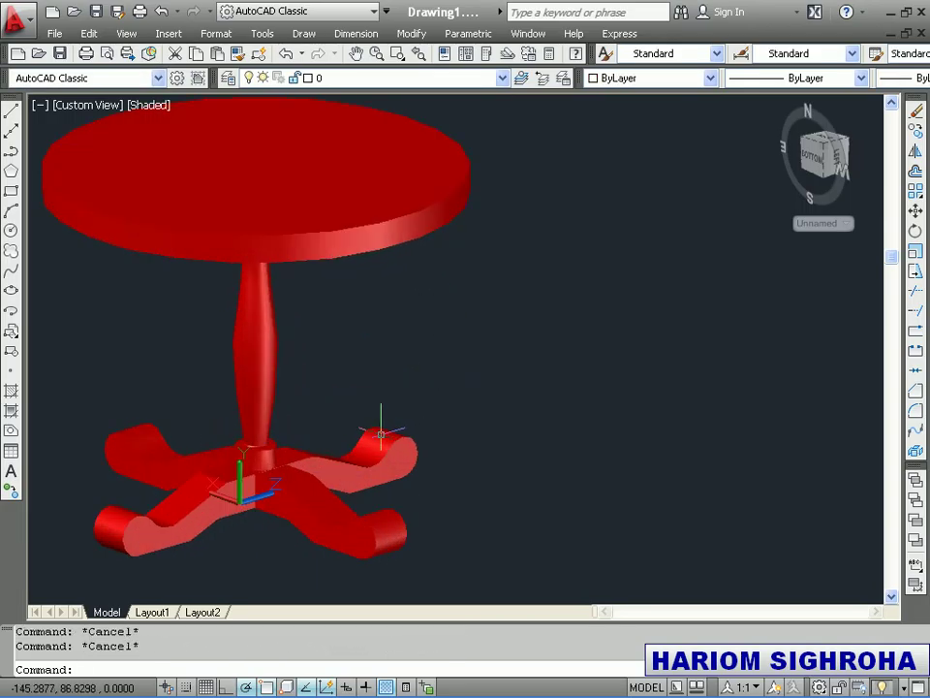
{"action": "middle_click_drag", "start_coordinate": [423, 438], "coordinate": [523, 445]}
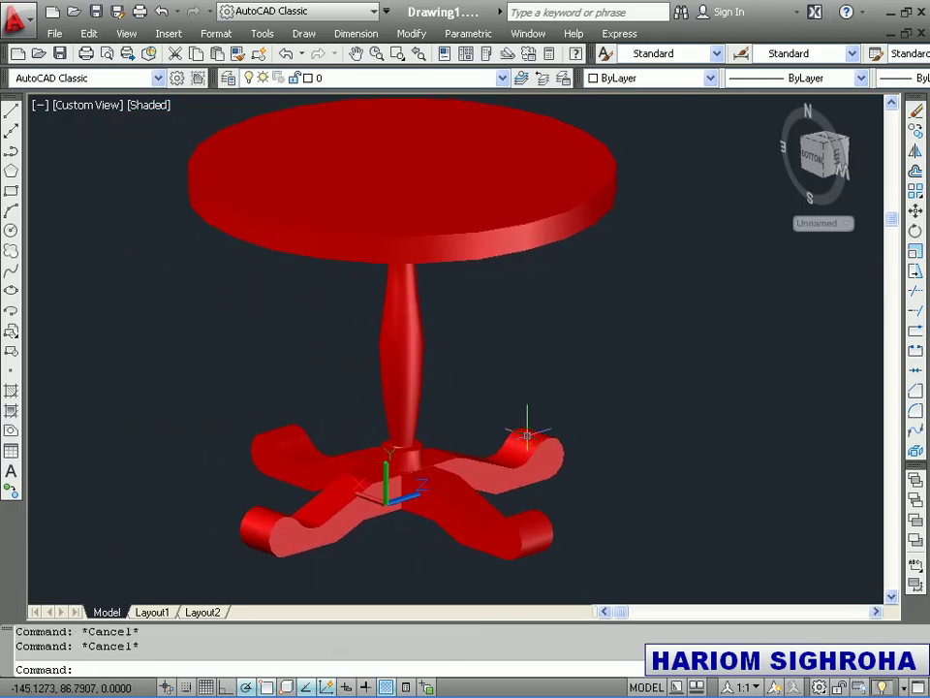
{"action": "scroll", "coordinate": [526, 435], "scroll_direction": "down", "scroll_amount": 2}
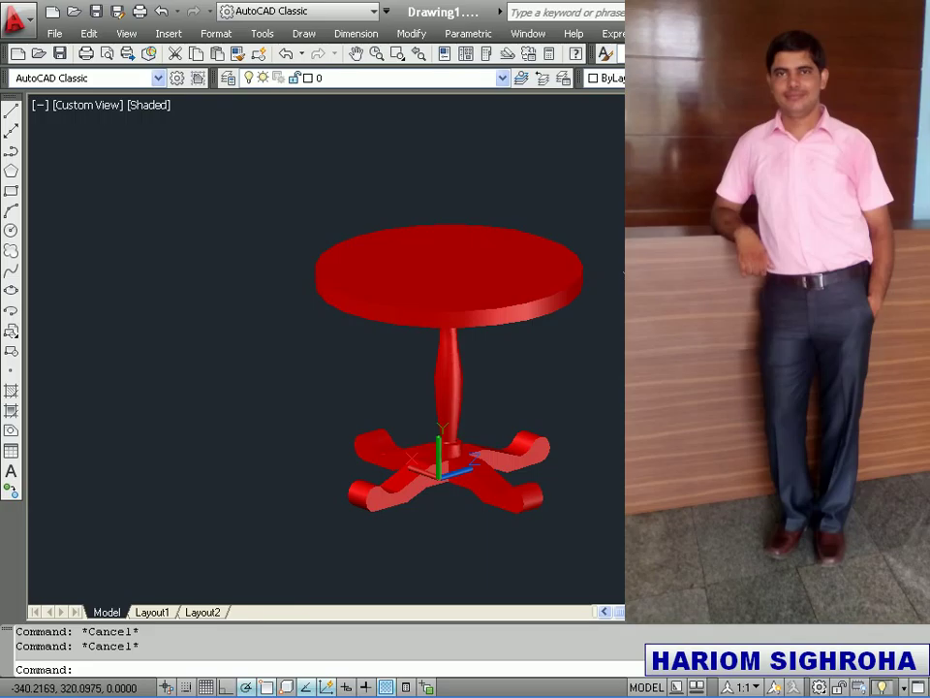
{"action": "type", "text": "UNI"}
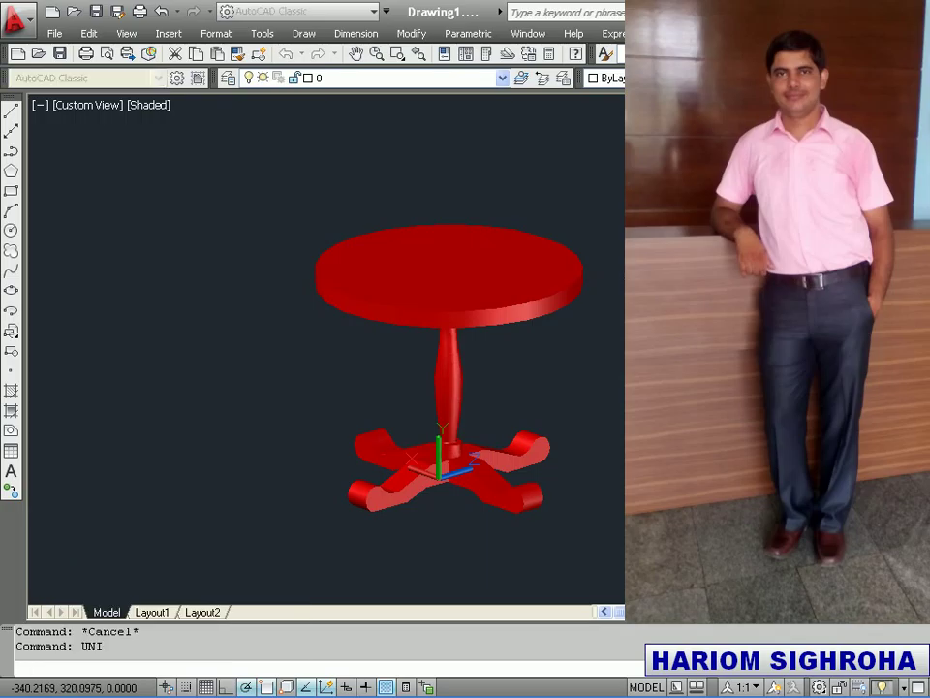
Union all seven window-selected table solids into one solid.
{"action": "key", "text": "Return"}
{"action": "left_click", "coordinate": [263, 184]}
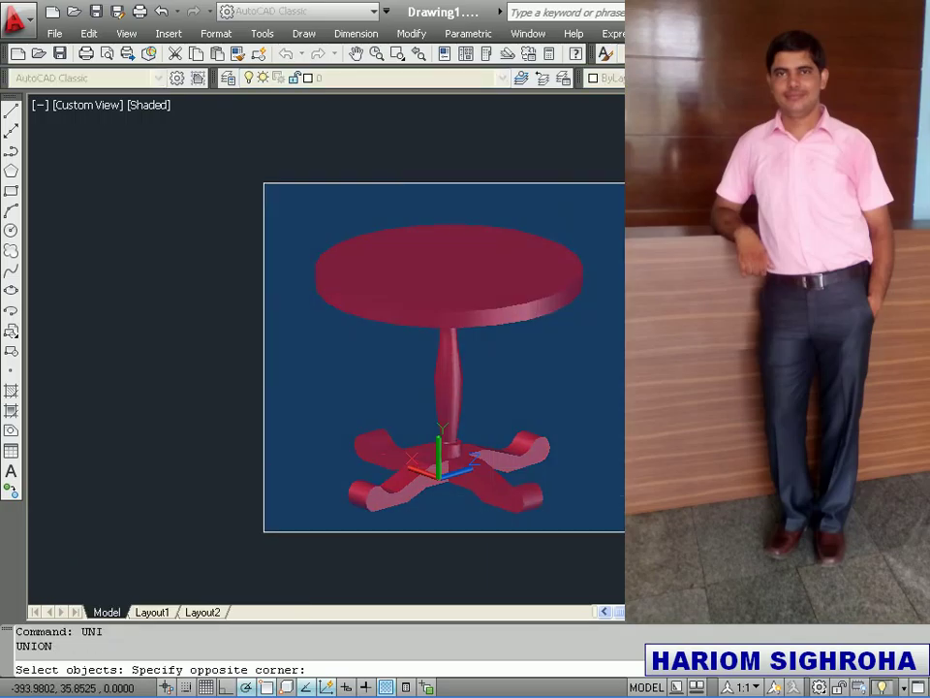
{"action": "left_click", "coordinate": [623, 529]}
{"action": "key", "text": "Return"}
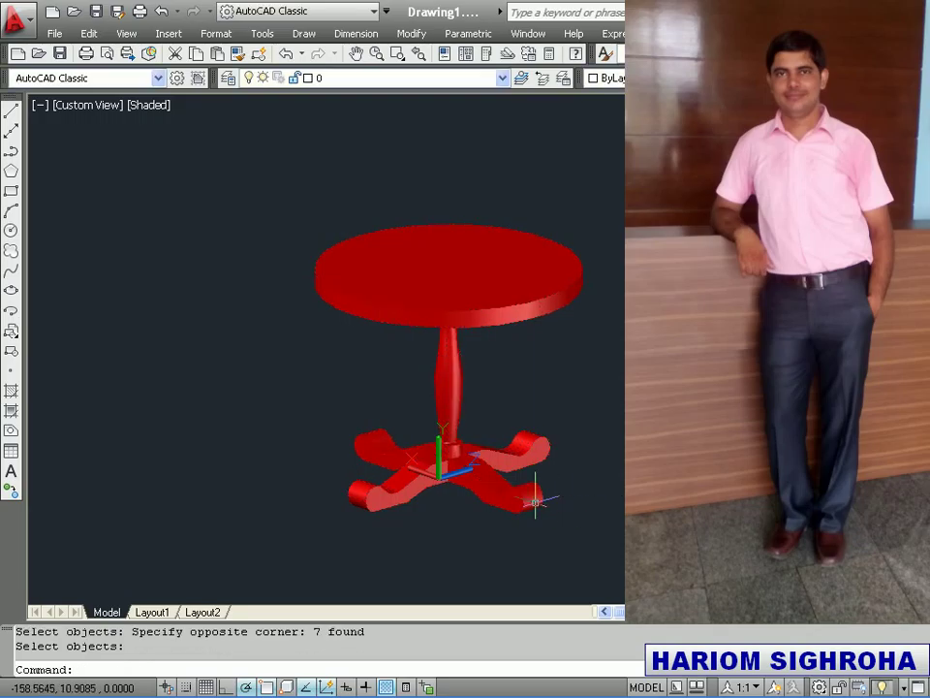